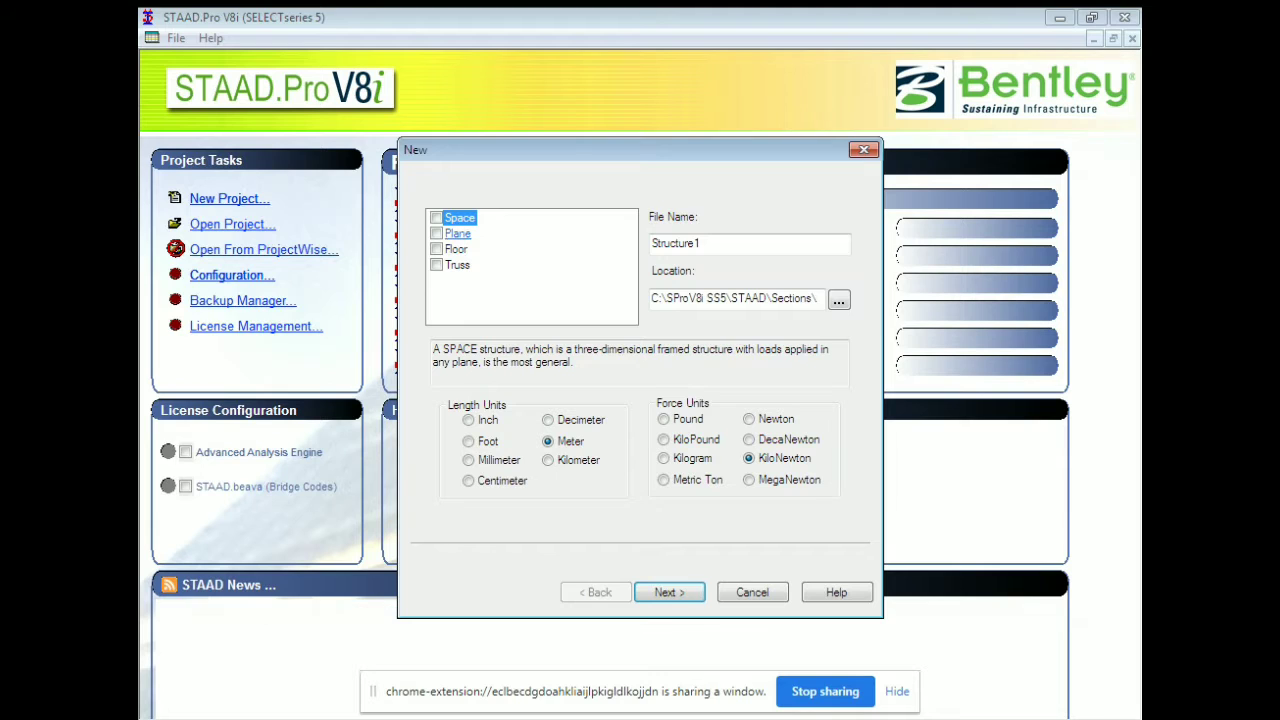
Create a Plane project named 'Experiment No 1' using Add Beam, and show the Job Info page.
double_click(704, 244)
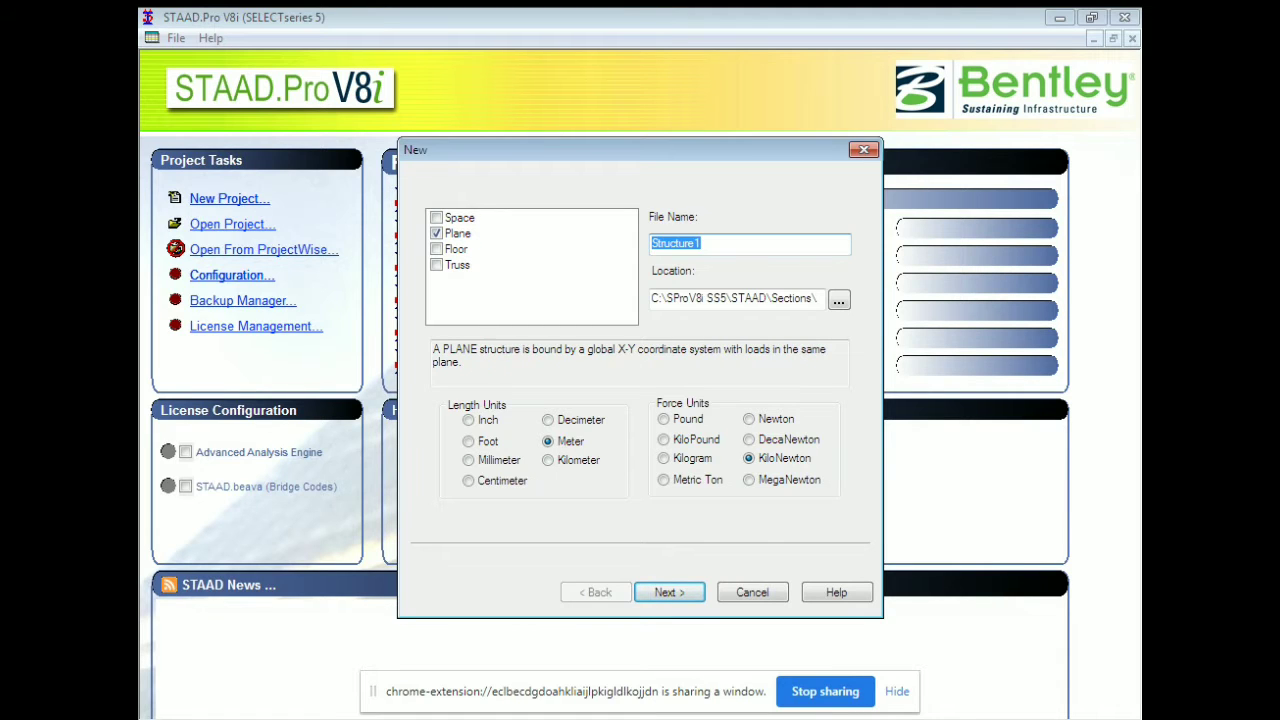
type("Experiment No 1")
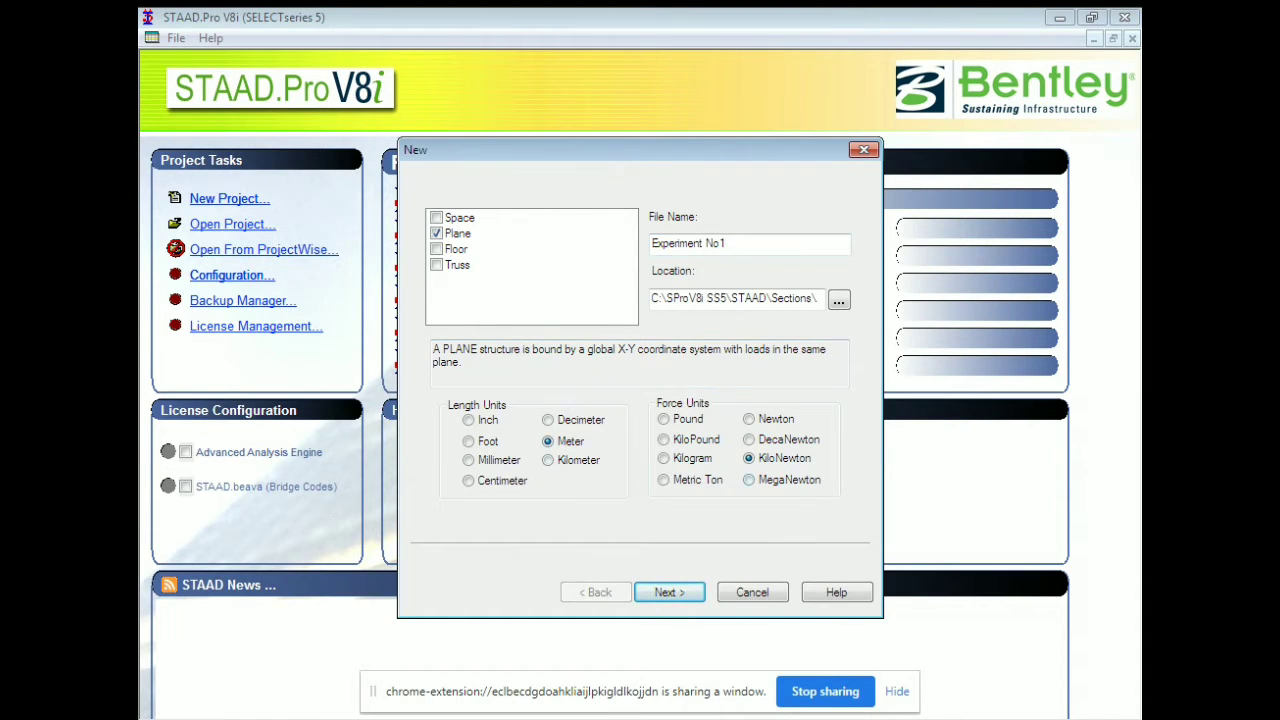
left_click(669, 592)
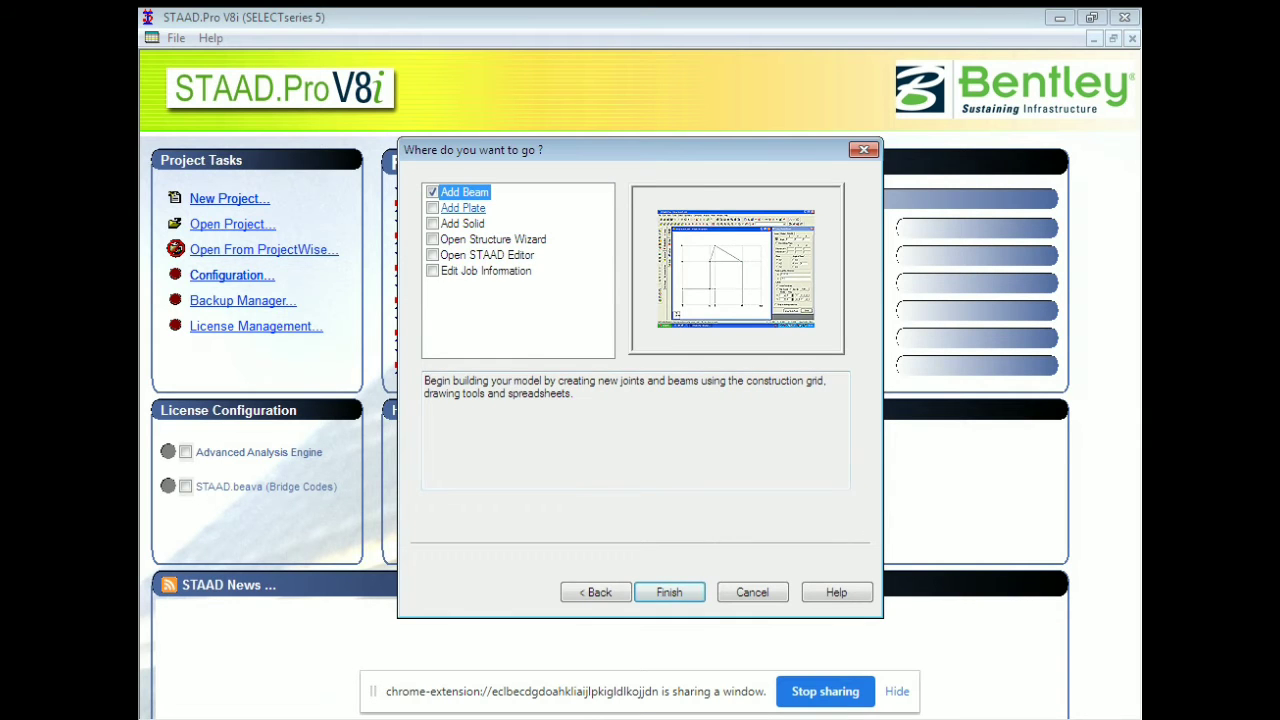
left_click(669, 592)
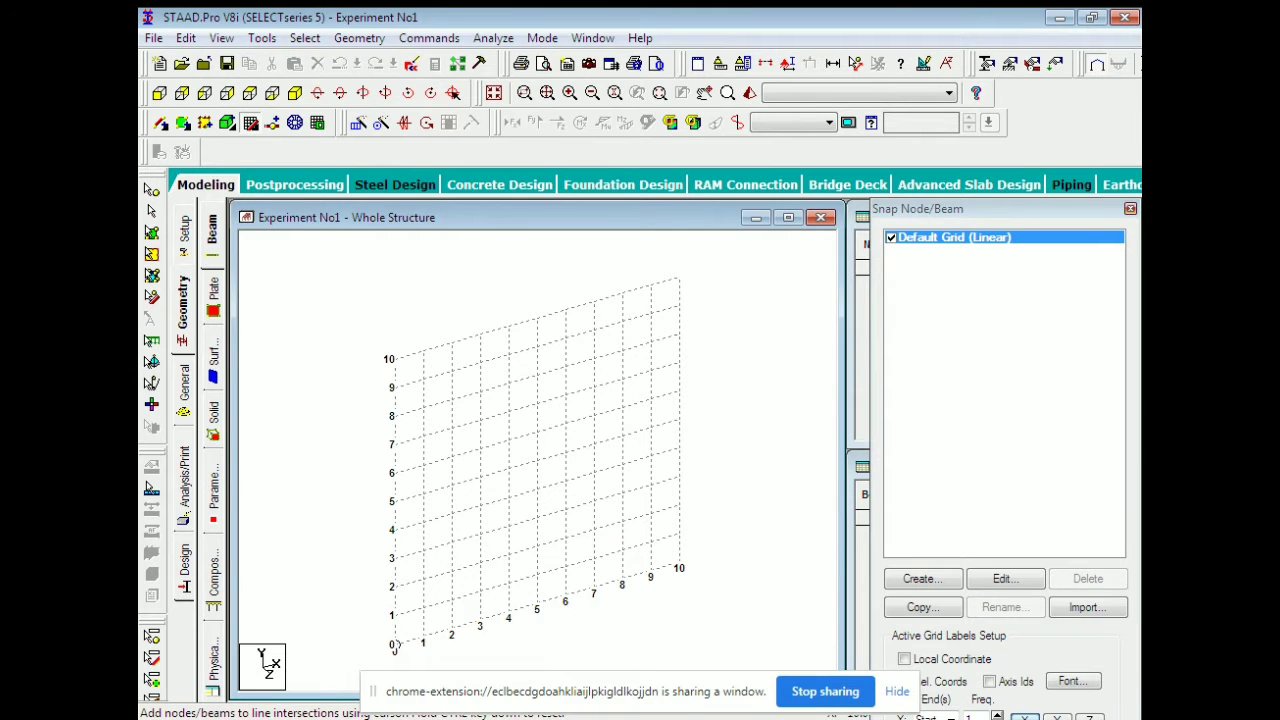
left_click(1130, 209)
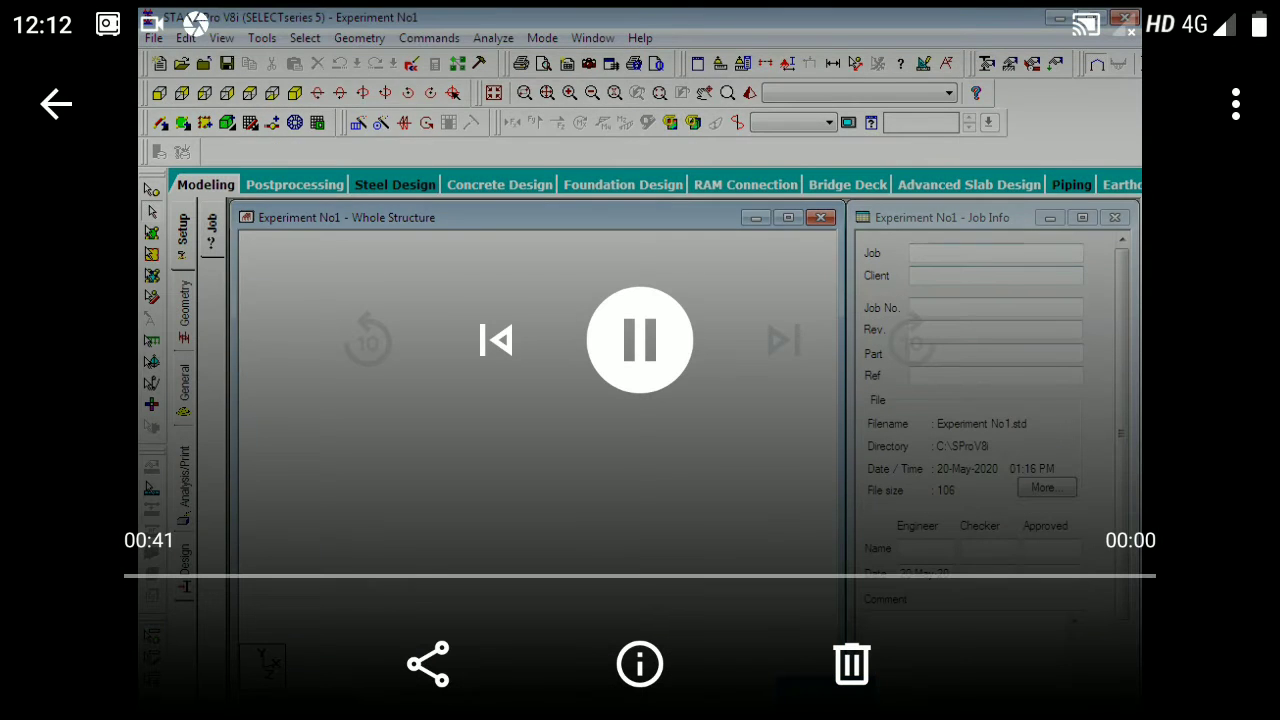
Enter job 'Continuous Beam', the client's name, and job number 01.
left_click(995, 253)
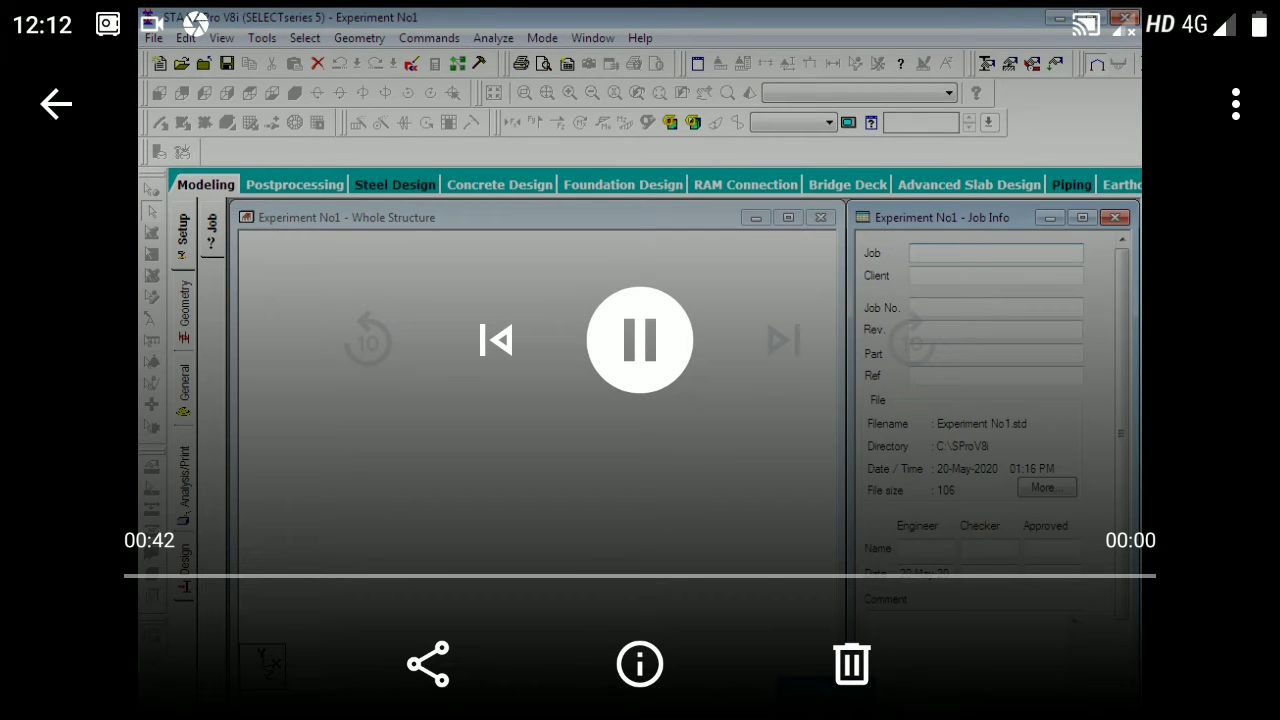
type("Con")
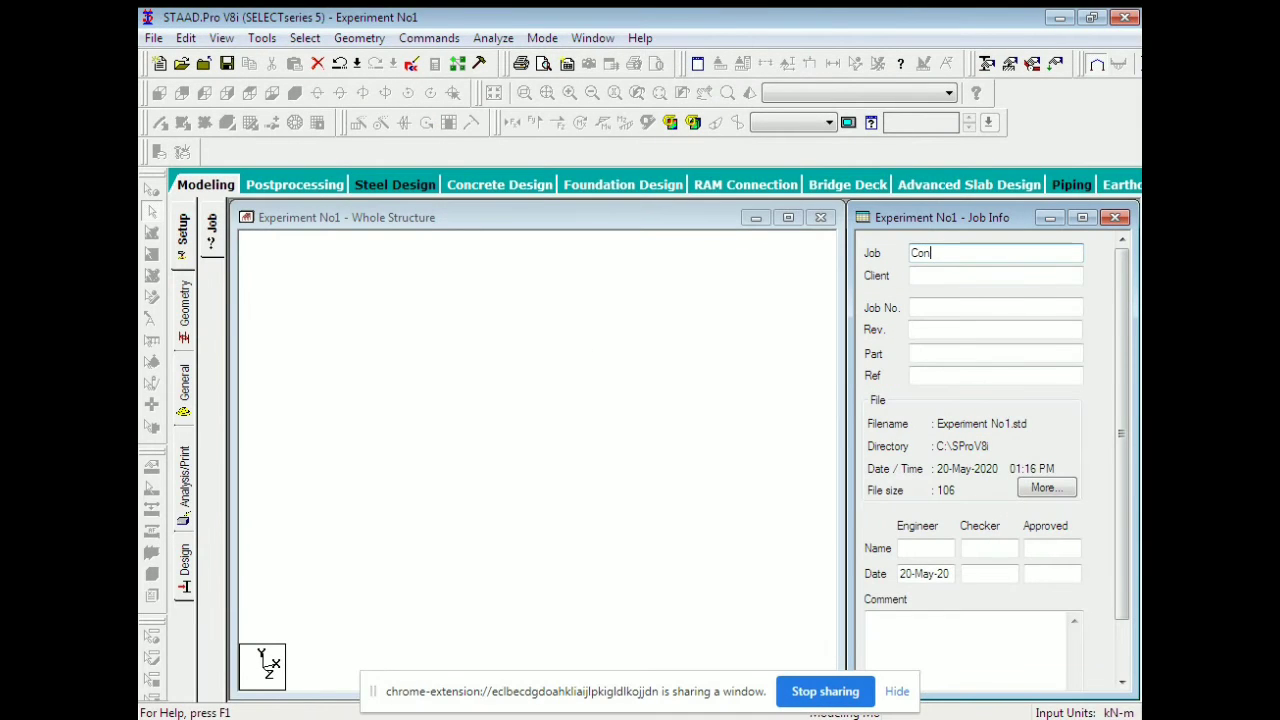
type("tinuous Beam")
left_click(995, 275)
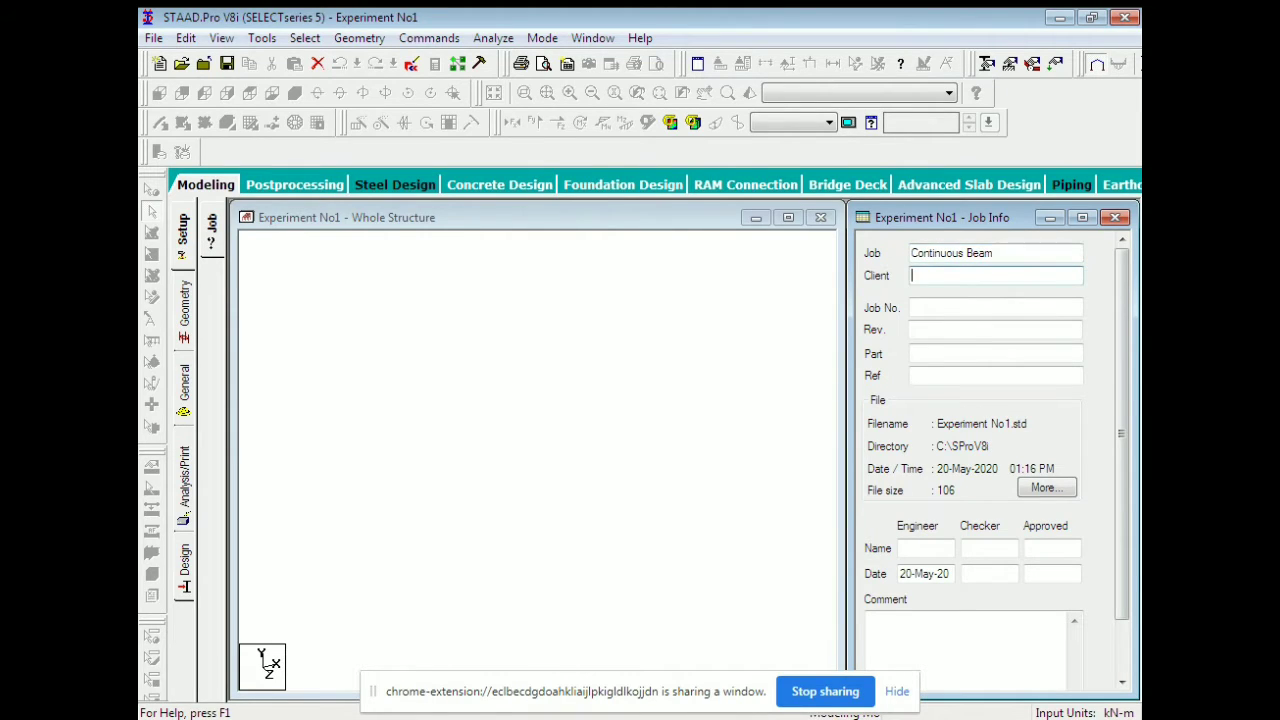
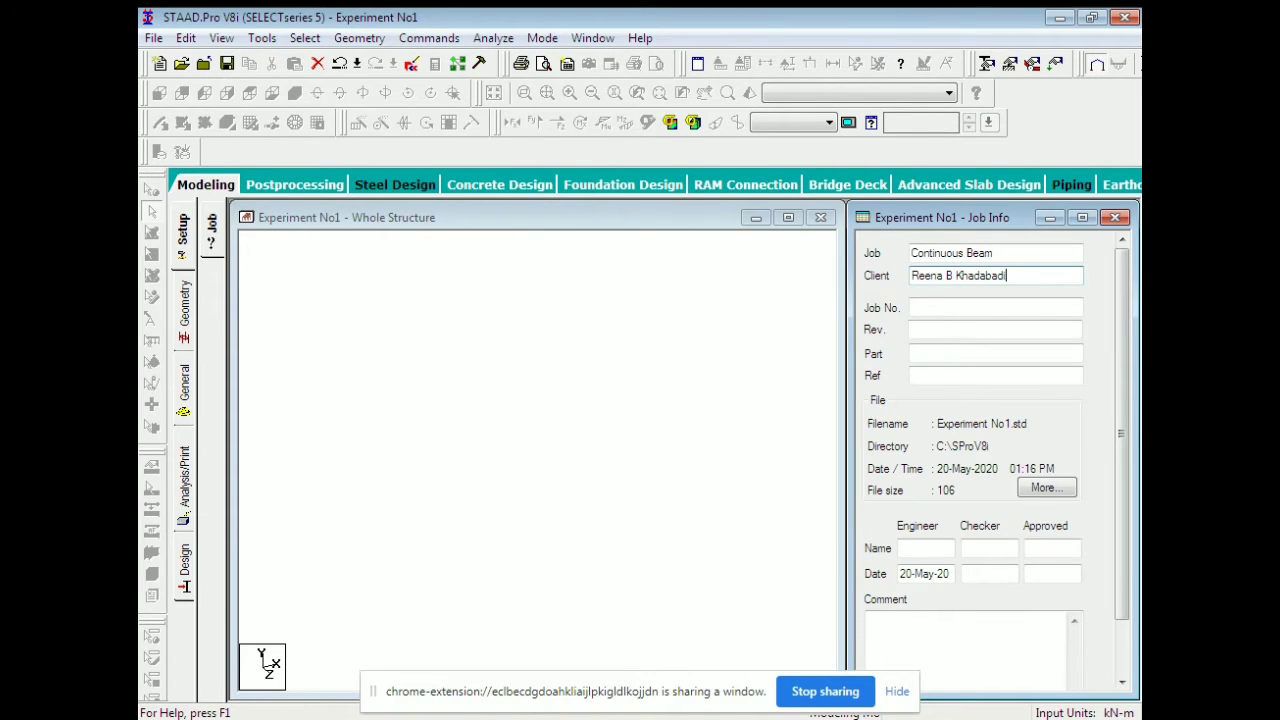
left_click(914, 307)
type("01")
Fill in the engineer, checker and approver names and apply the job details.
left_click(918, 548)
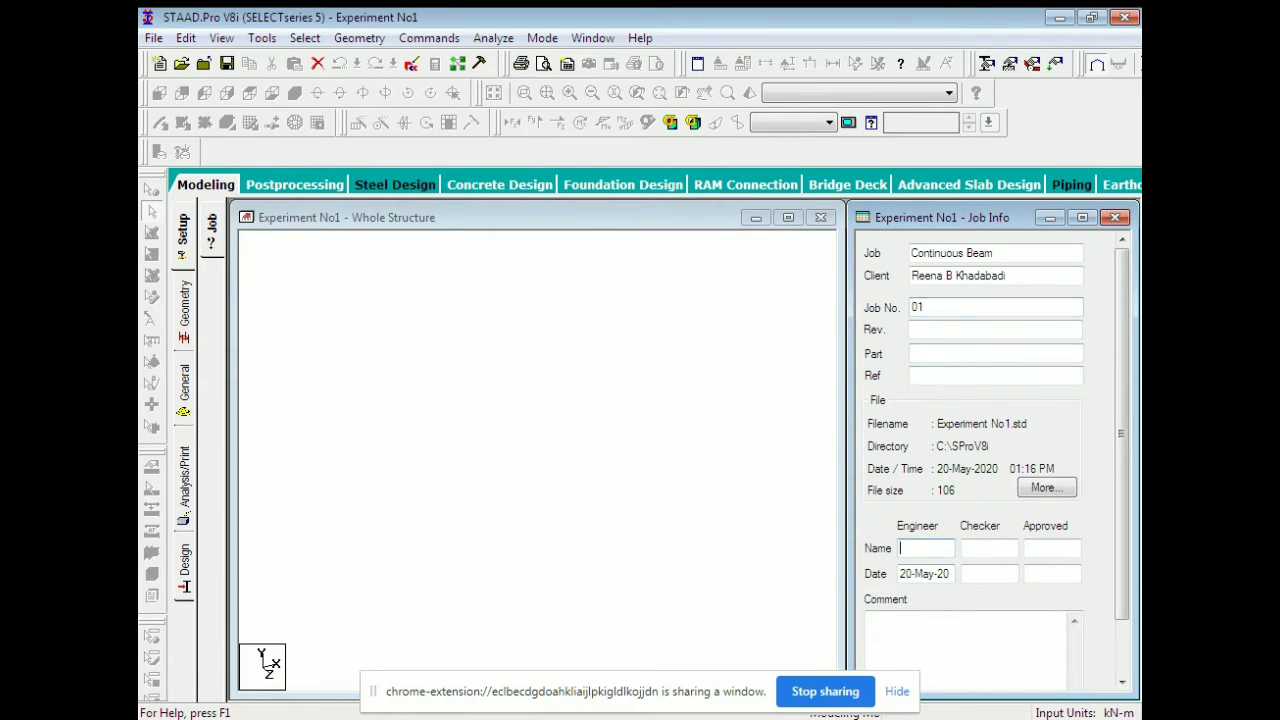
type("Reena")
left_click(989, 548)
type("RBK")
left_click(1052, 548)
type("RBK")
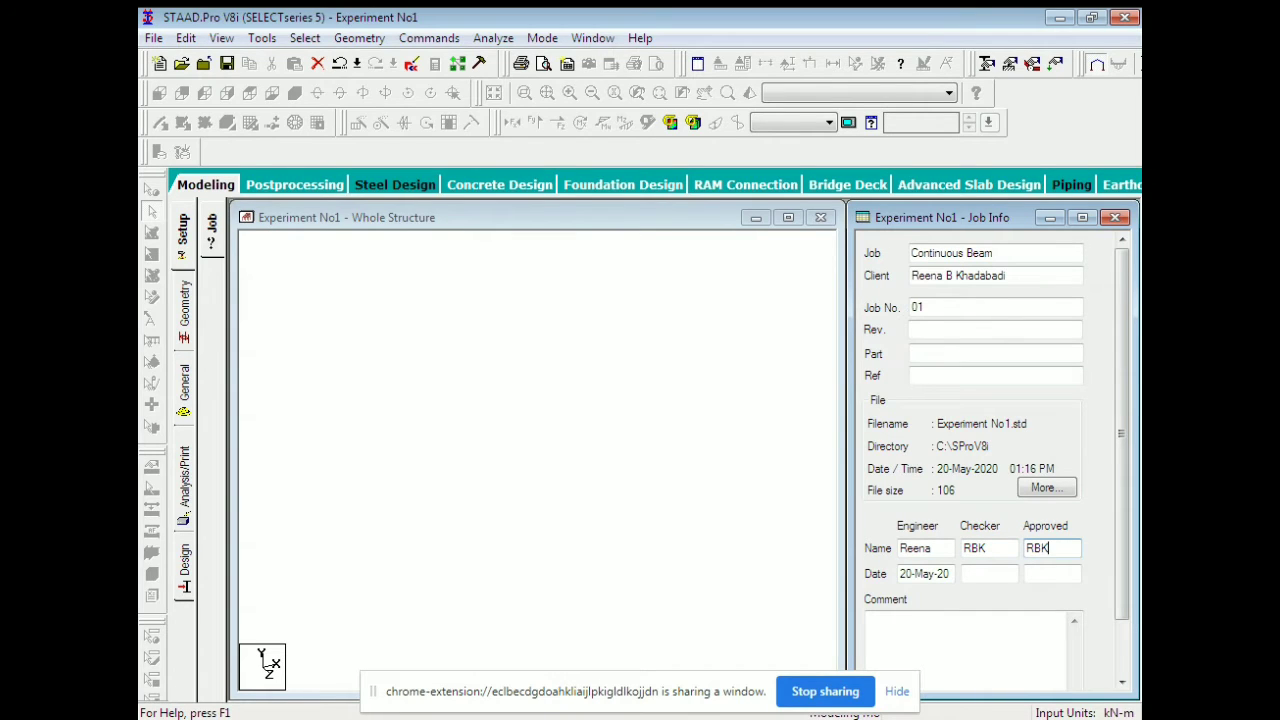
left_click(620, 440)
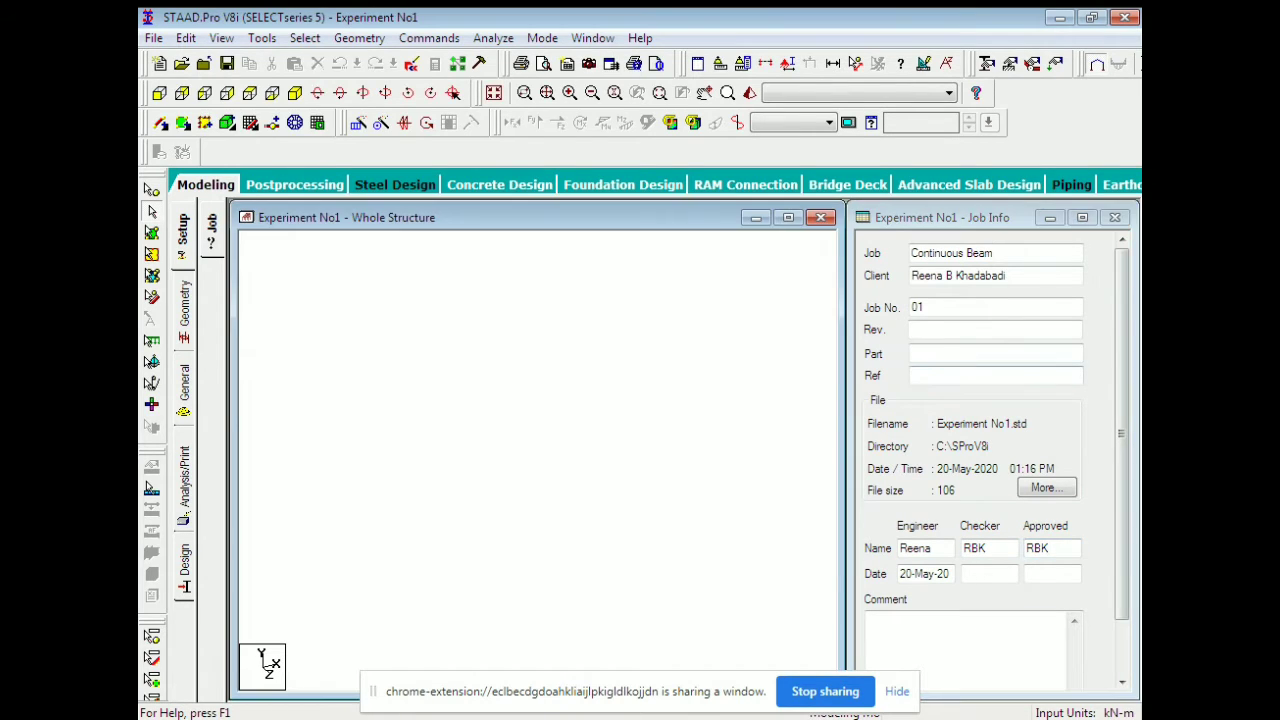
left_click(1115, 217)
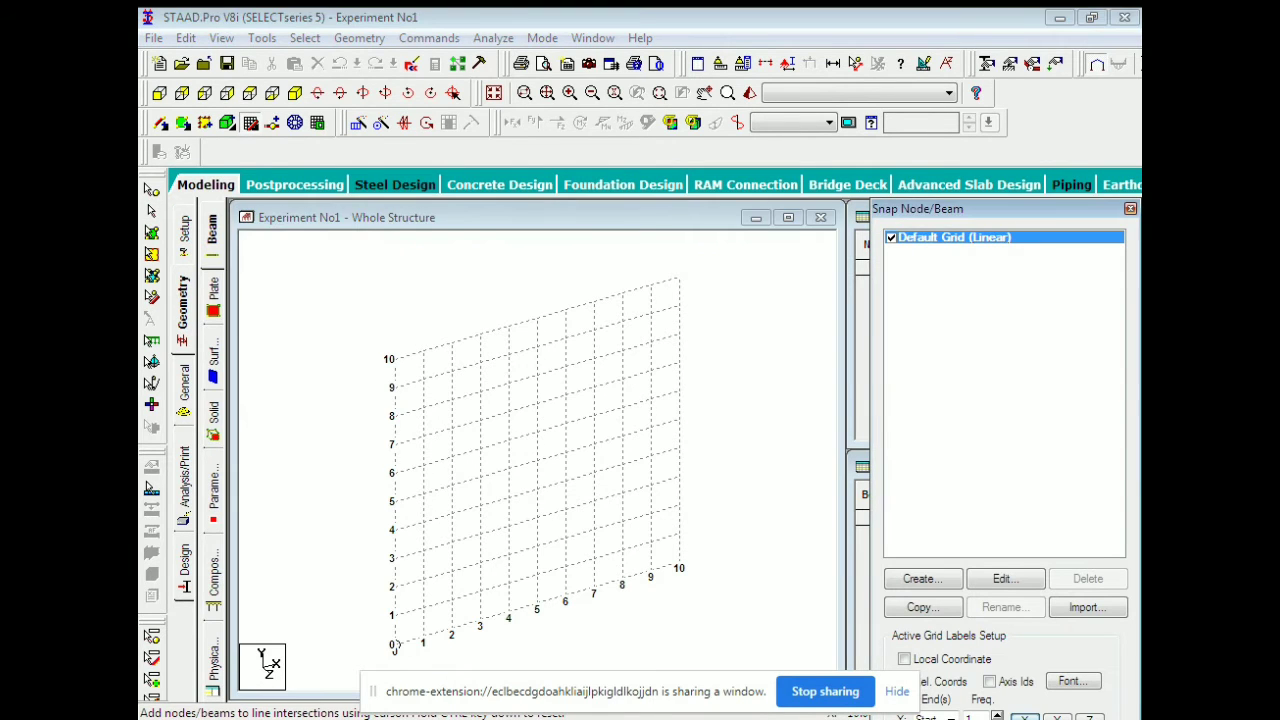
Create four nodes at X = 0, 3, 7 and 8 m in the Nodes table.
type("0")
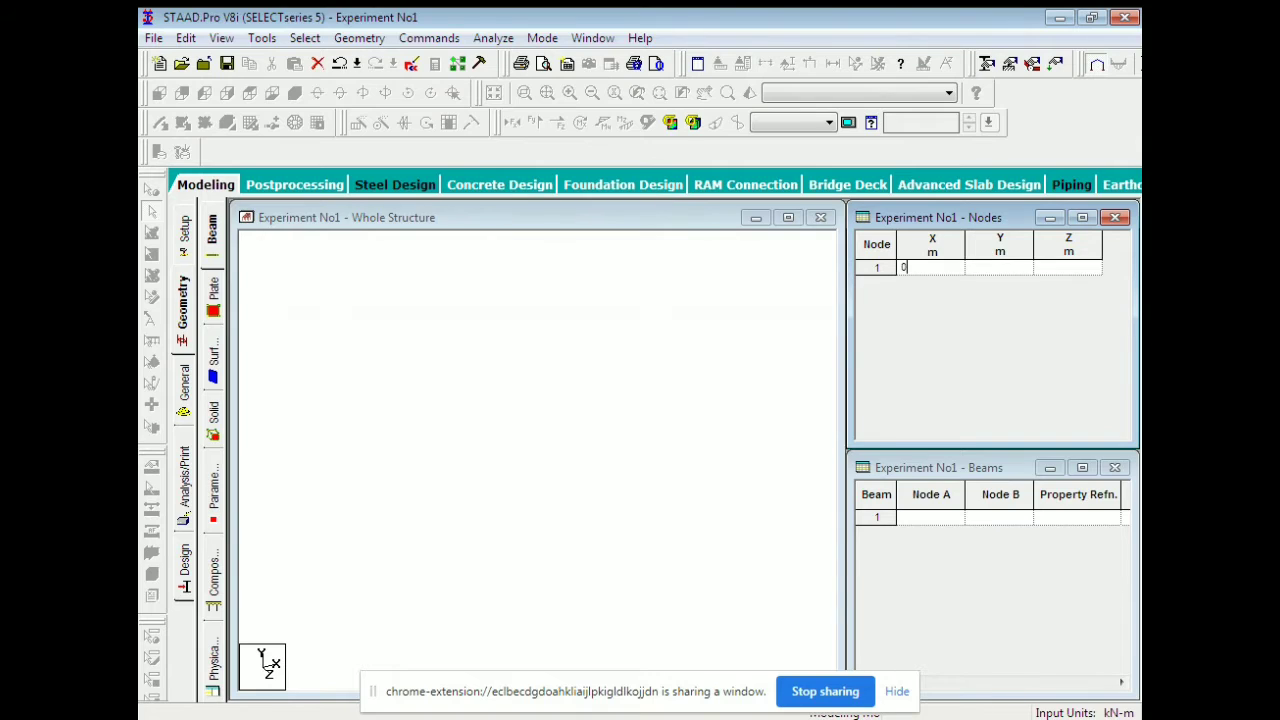
key("Return")
key("Return")
key("Return")
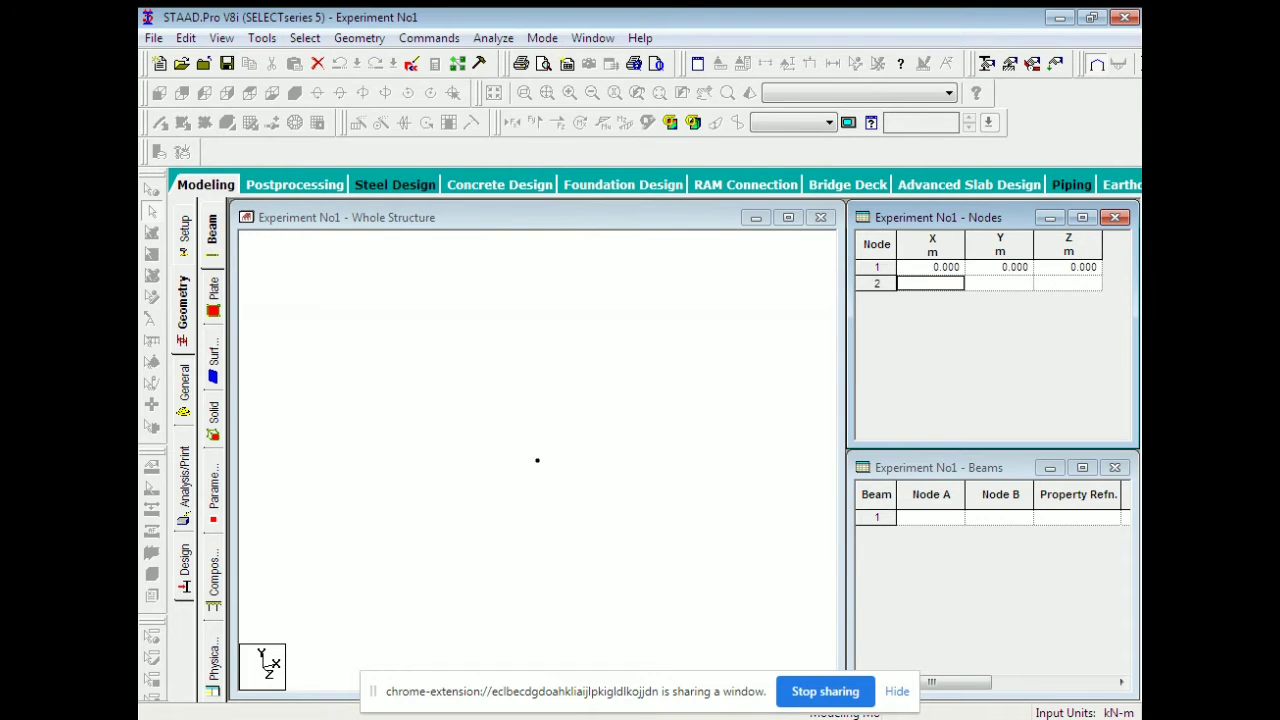
type("3")
key("Return")
key("Return")
key("Return")
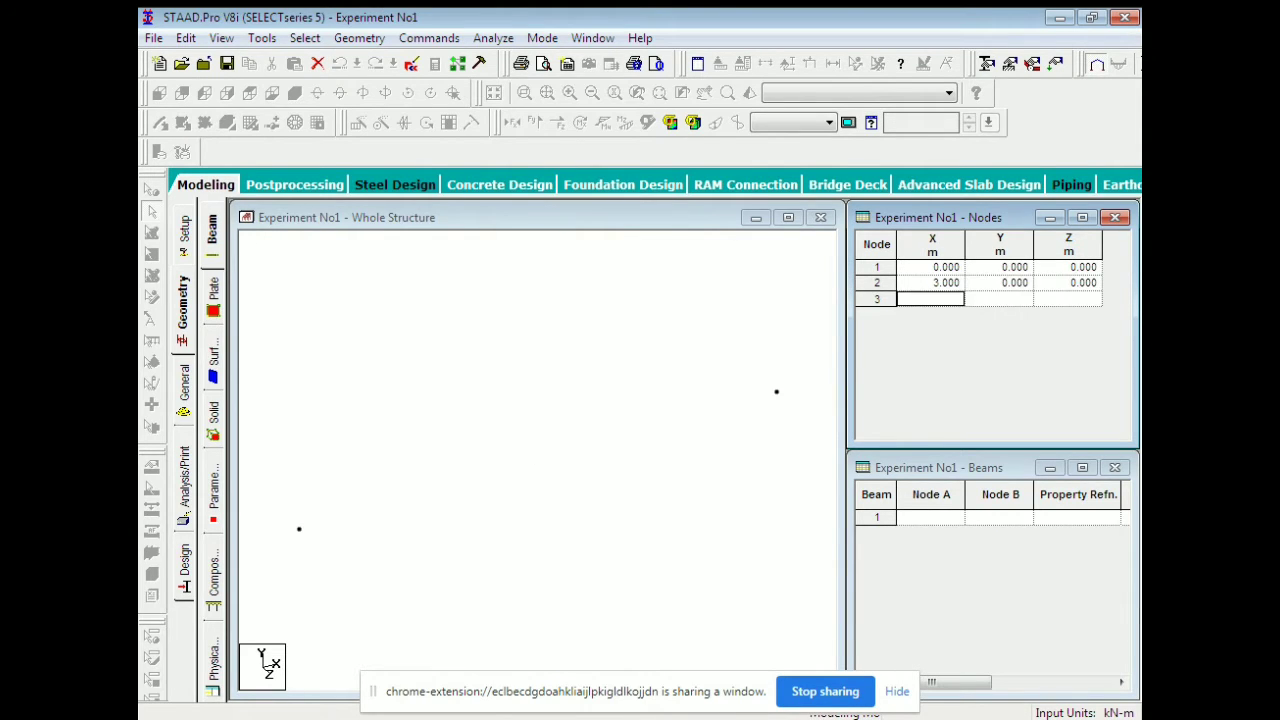
type("7")
key("Return")
key("Return")
key("Return")
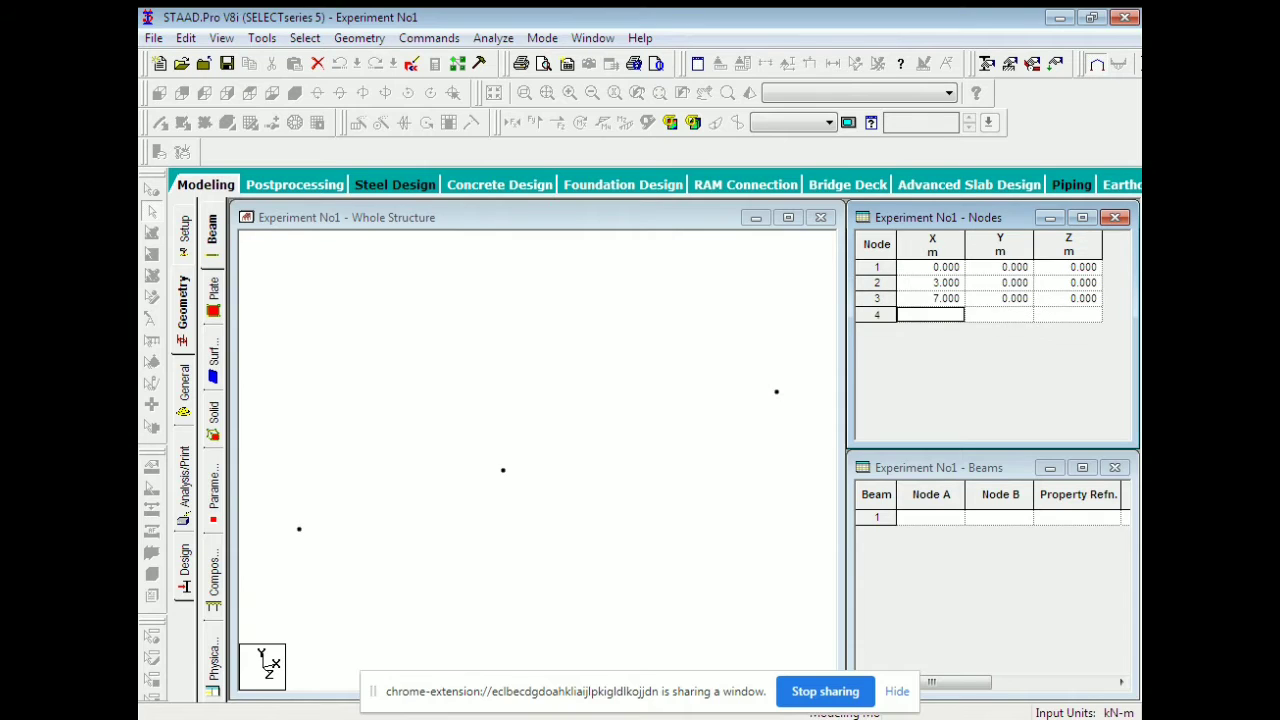
type("8")
key("Return")
key("Return")
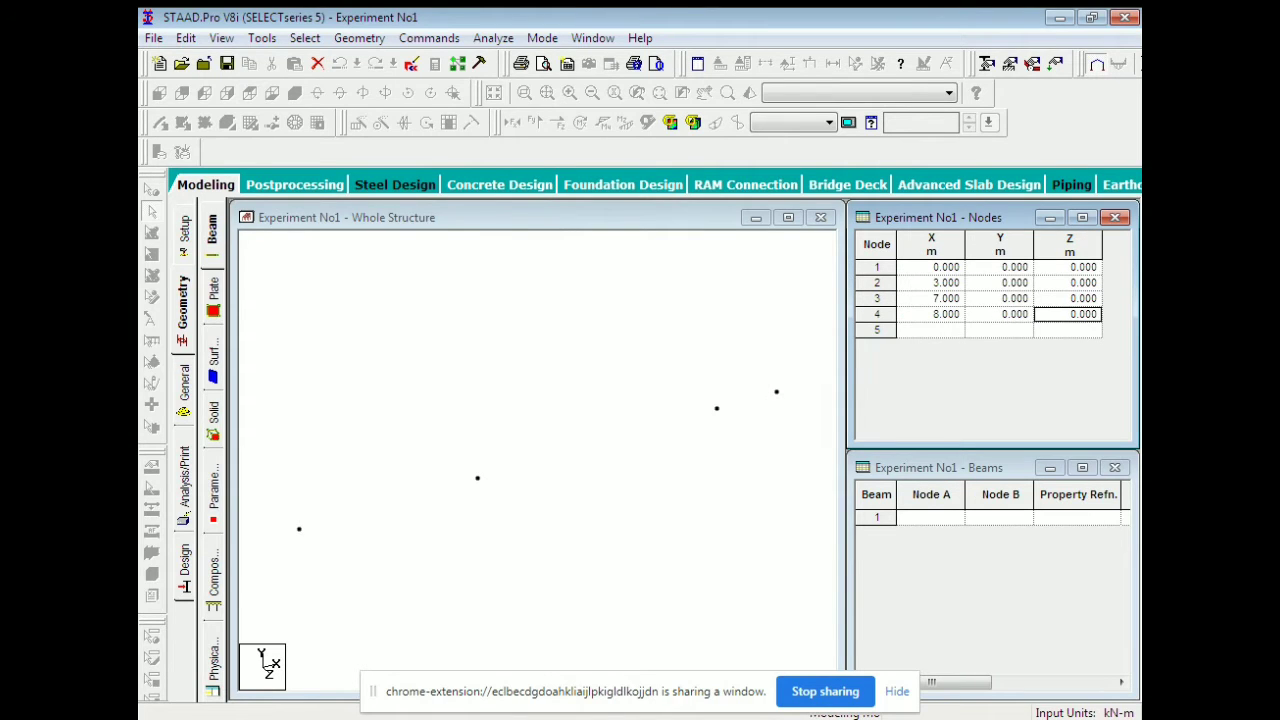
In front view, draw beams connecting the four nodes.
left_click(480, 360)
left_click(160, 93)
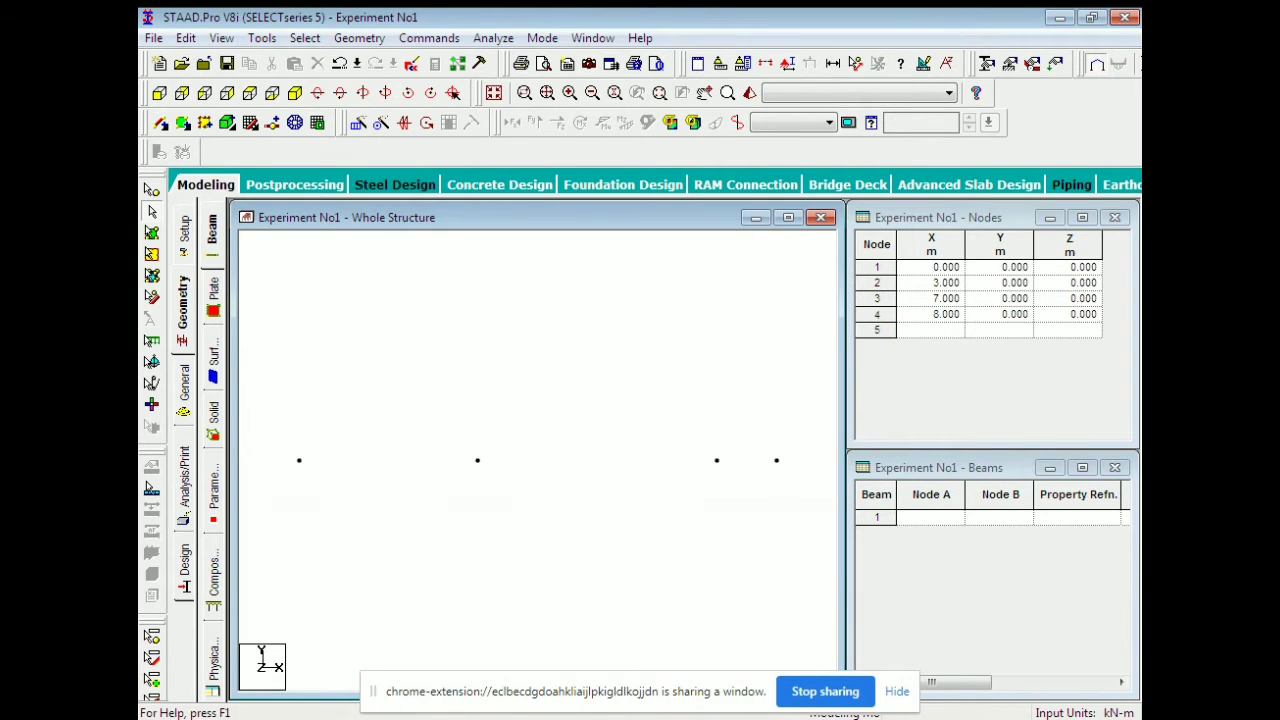
left_click(160, 122)
left_click_drag(299, 460, 777, 460)
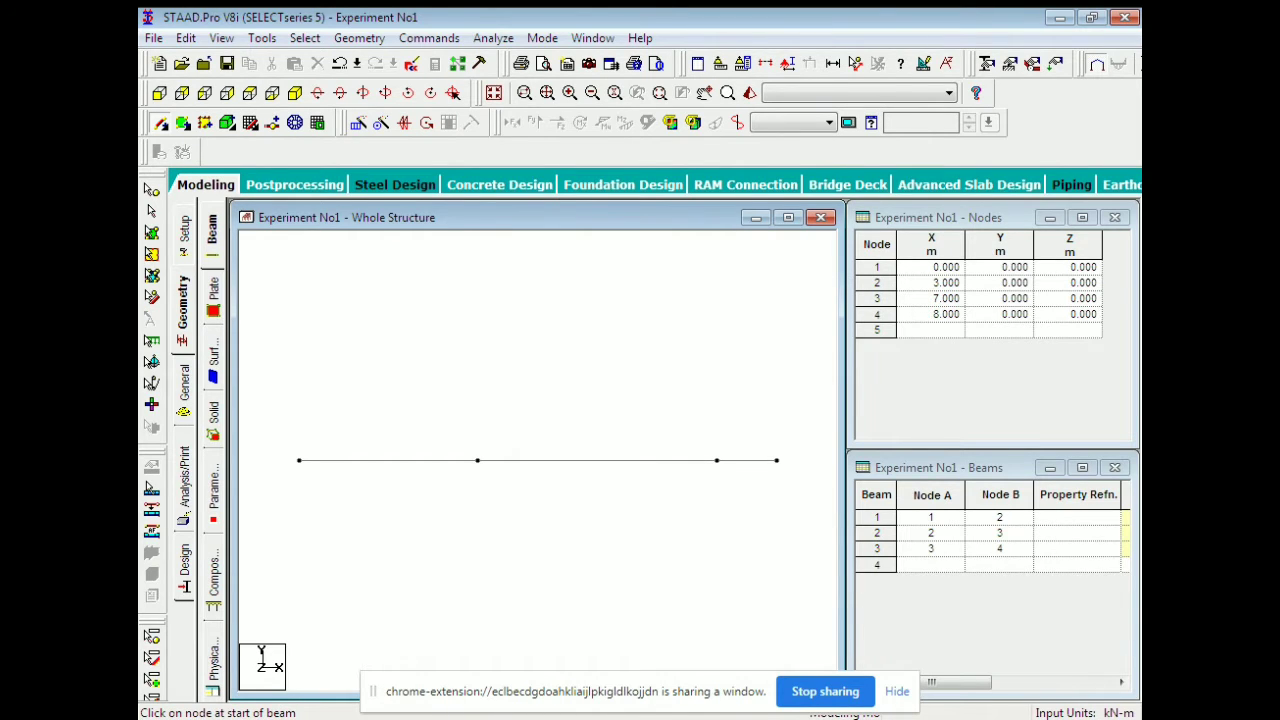
left_click(987, 63)
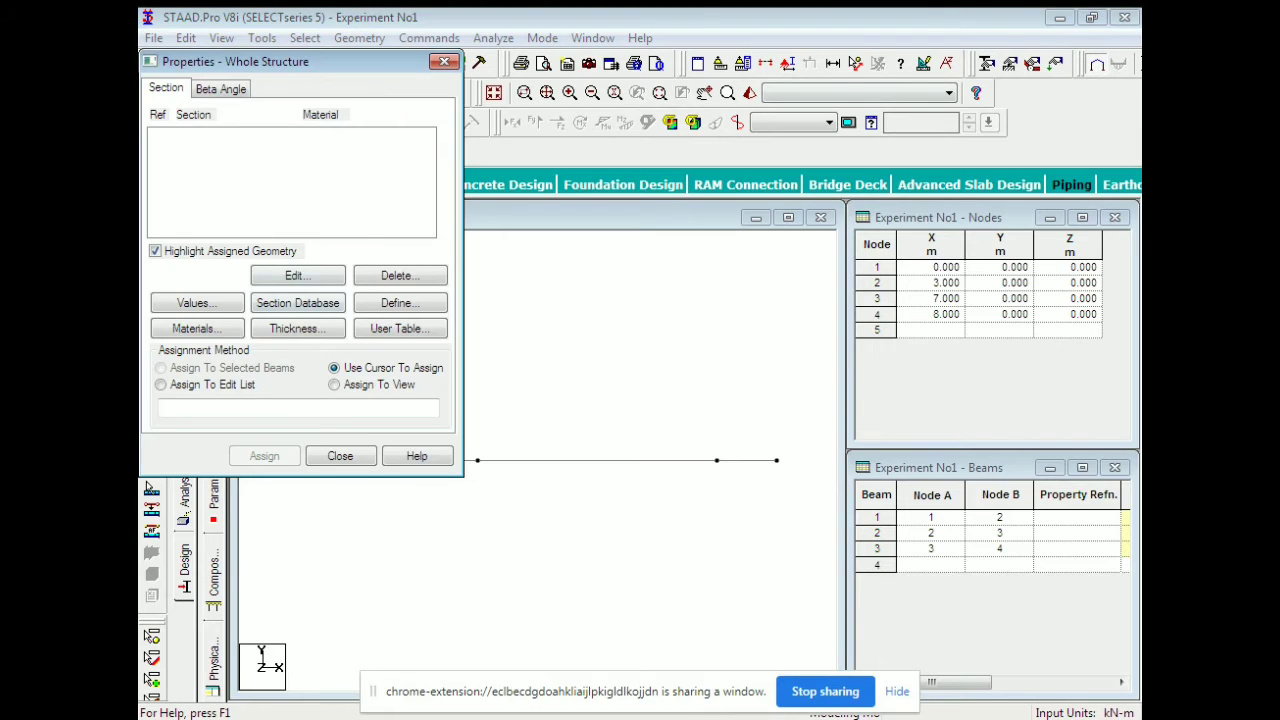
Define a rectangular concrete section with YD 0.45 and ZD 0.45.
left_click(398, 303)
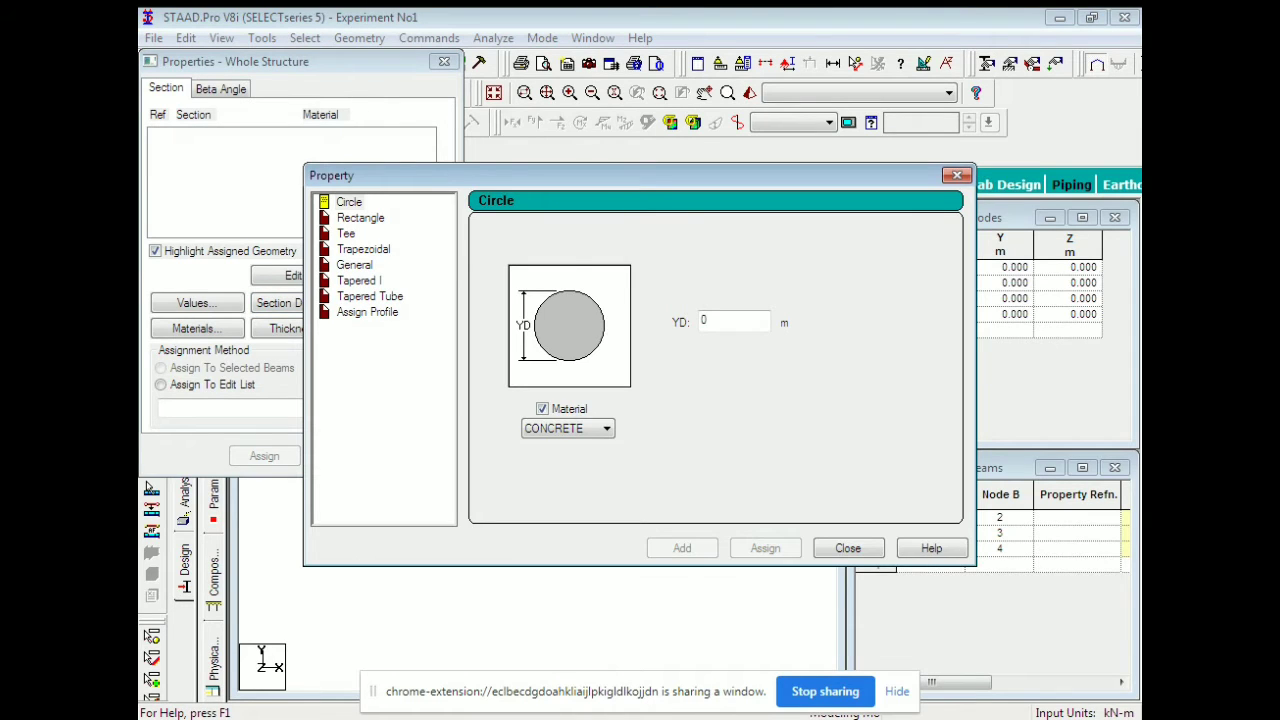
left_click(360, 218)
double_click(705, 308)
type("0.45")
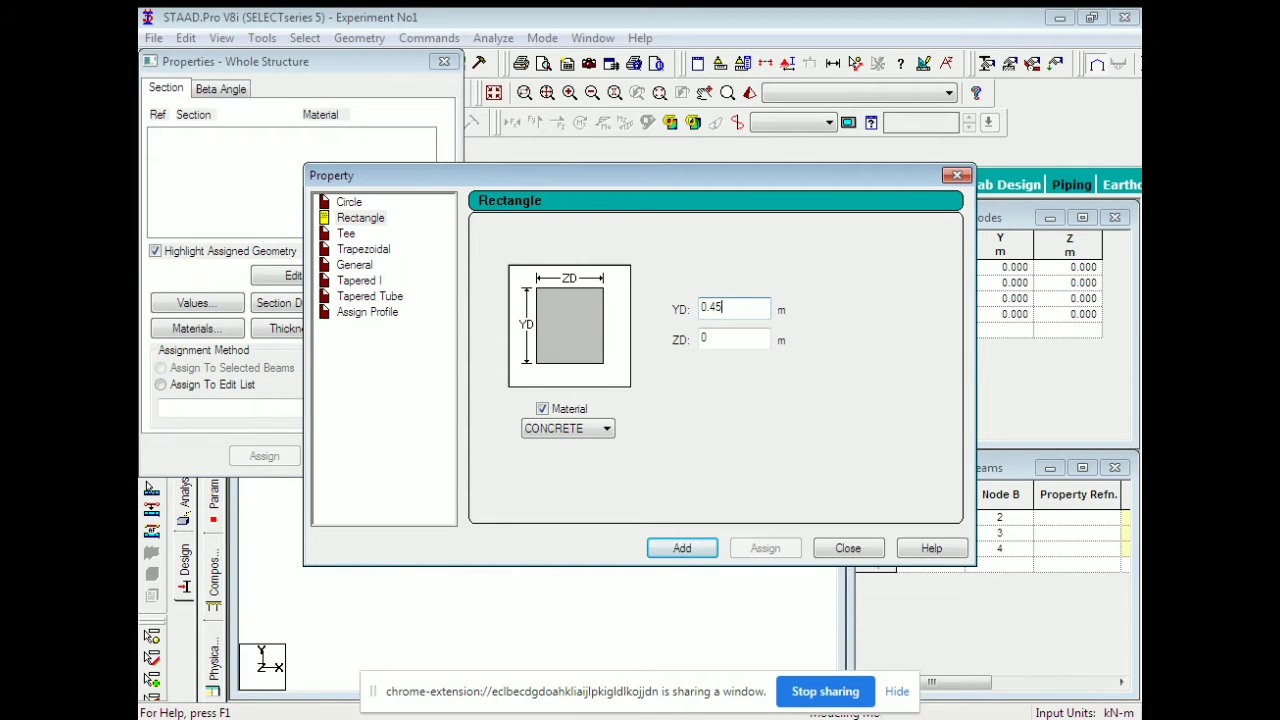
key("Tab")
type("0.45")
key("Return")
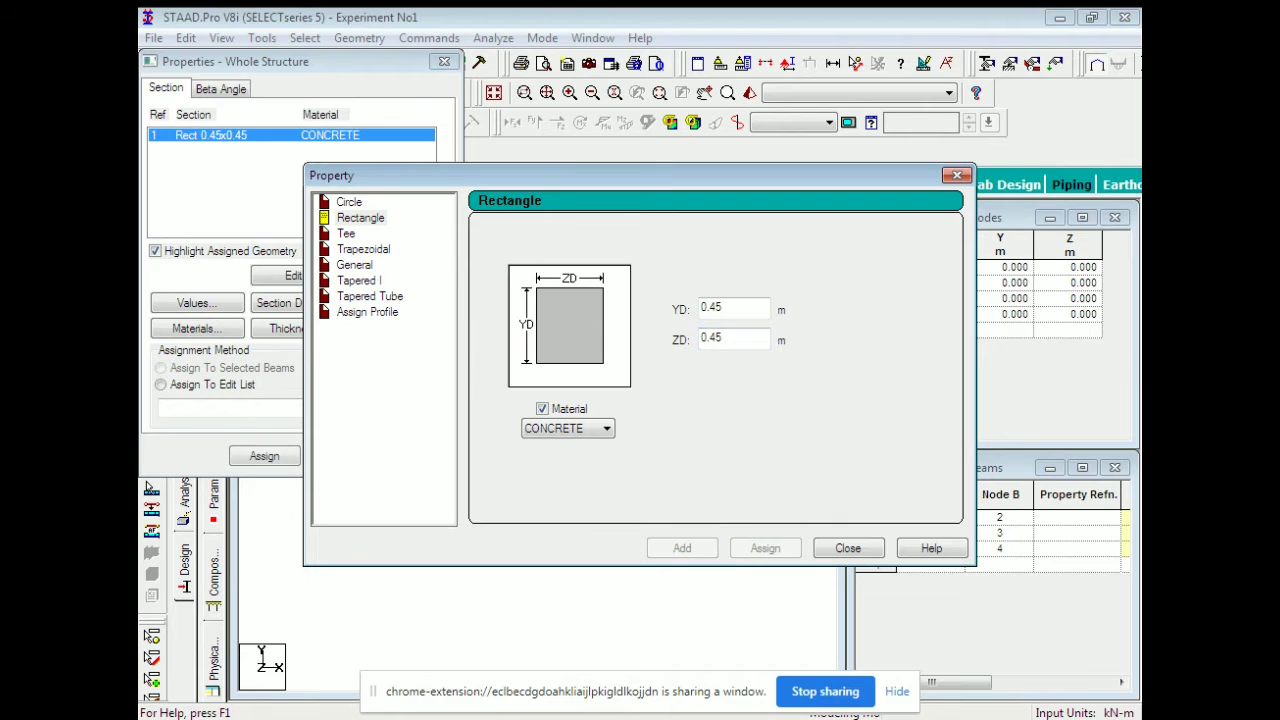
key("Escape")
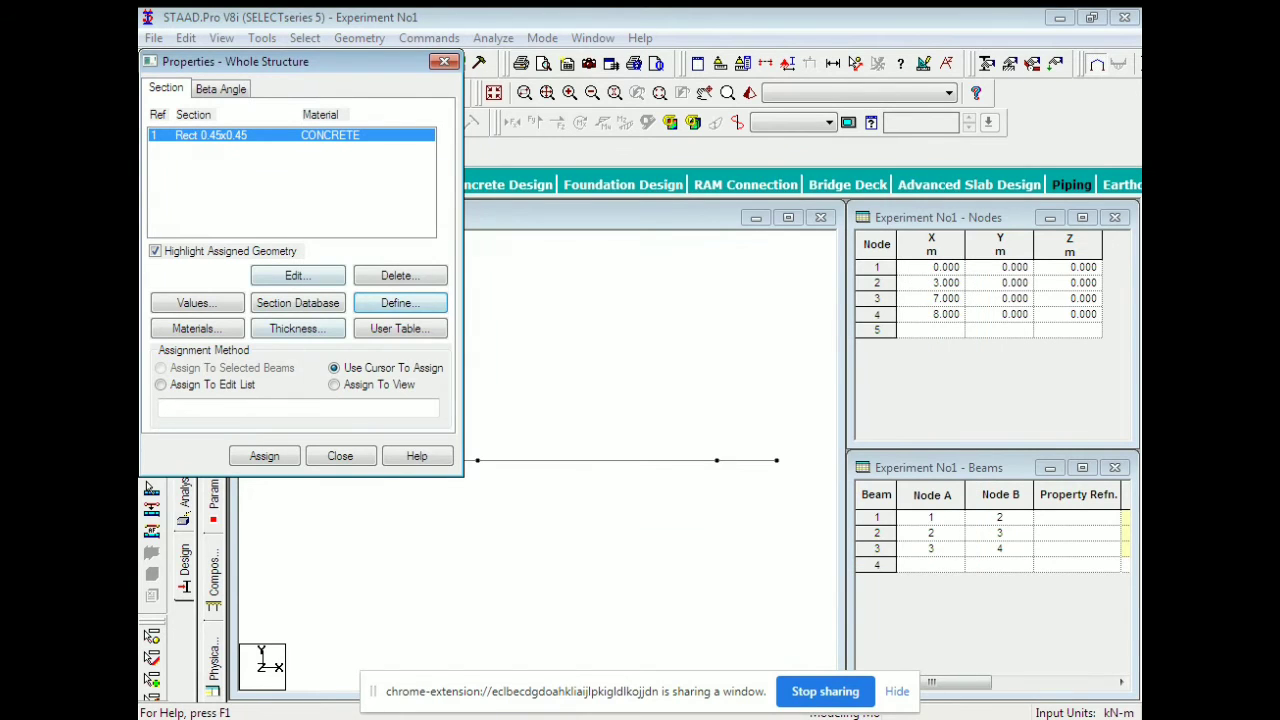
Assign the Rect 0.45x0.45 section to all three beams.
left_click(264, 456)
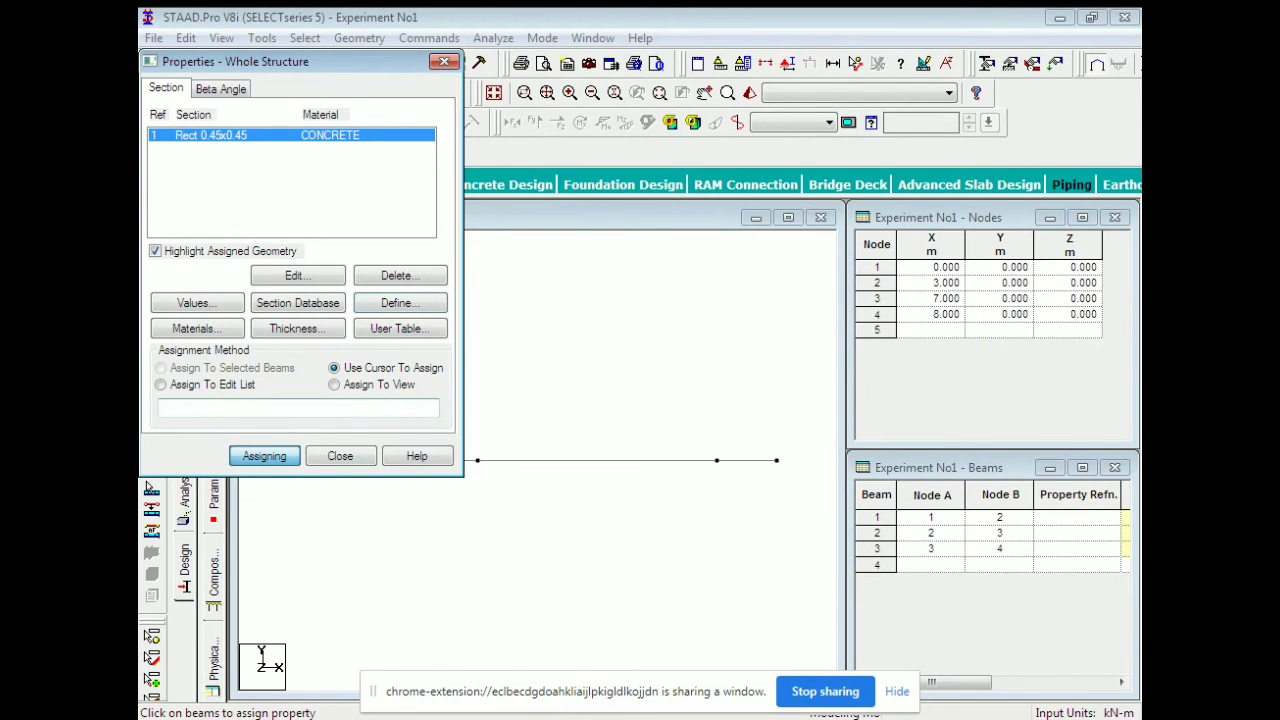
left_click_drag(300, 62, 307, 7)
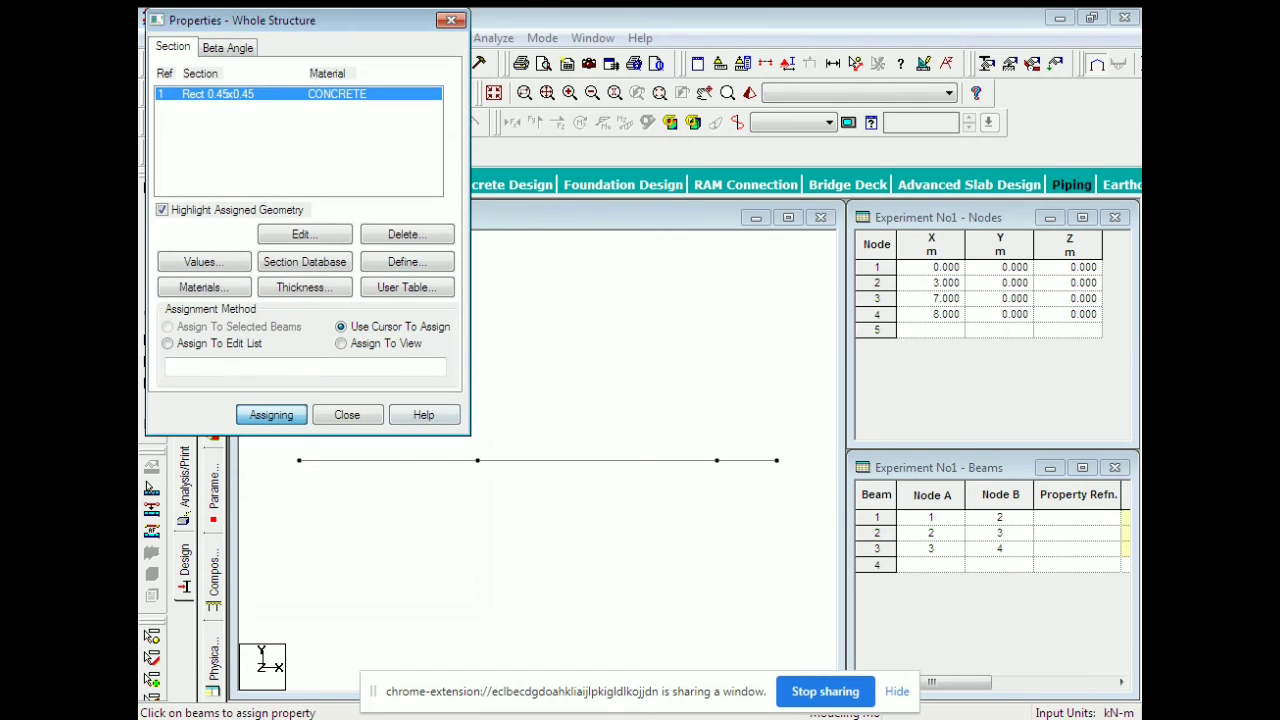
left_click(390, 461)
left_click(597, 461)
left_click(746, 461)
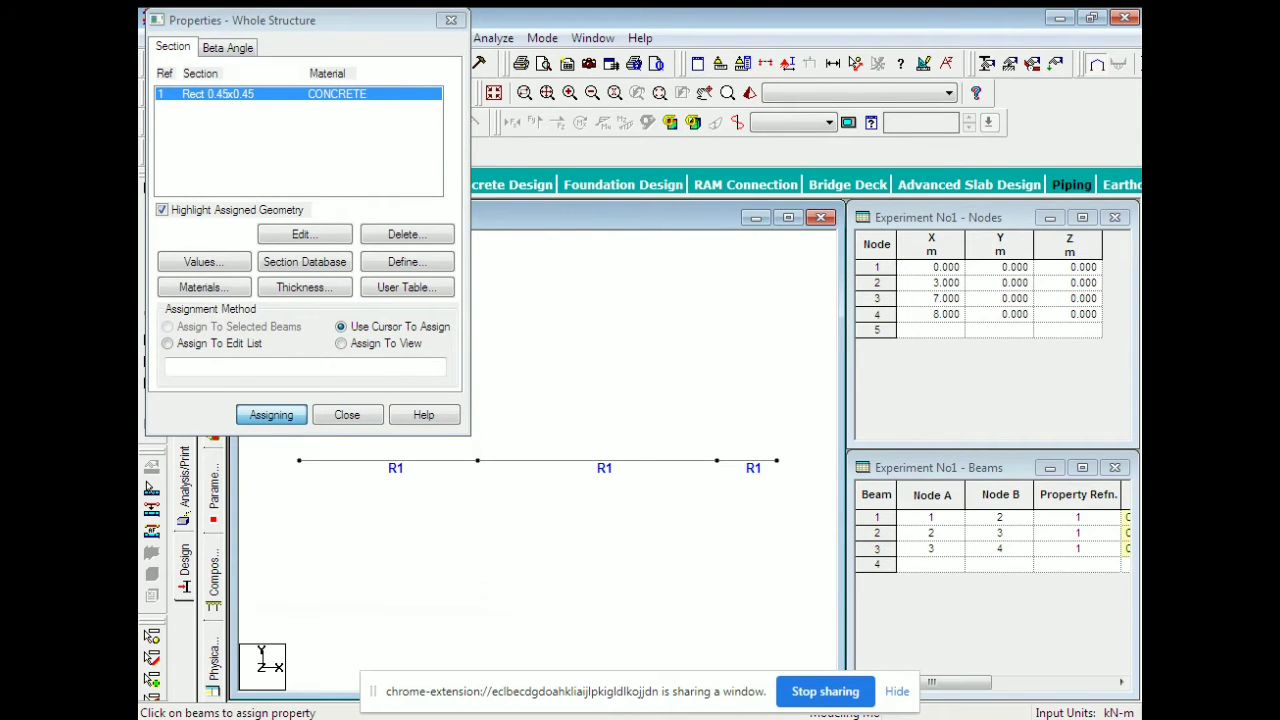
left_click(347, 415)
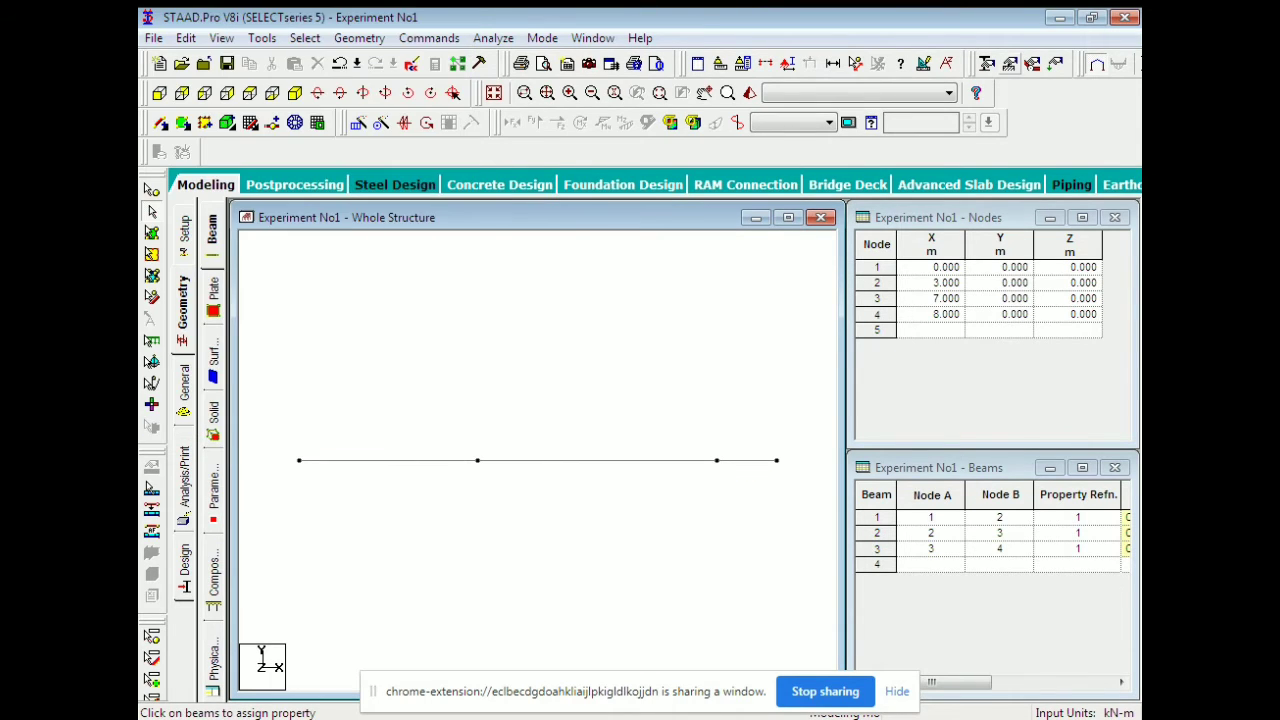
left_click(1011, 64)
Create a new pinned support type as Support 3.
left_click(282, 252)
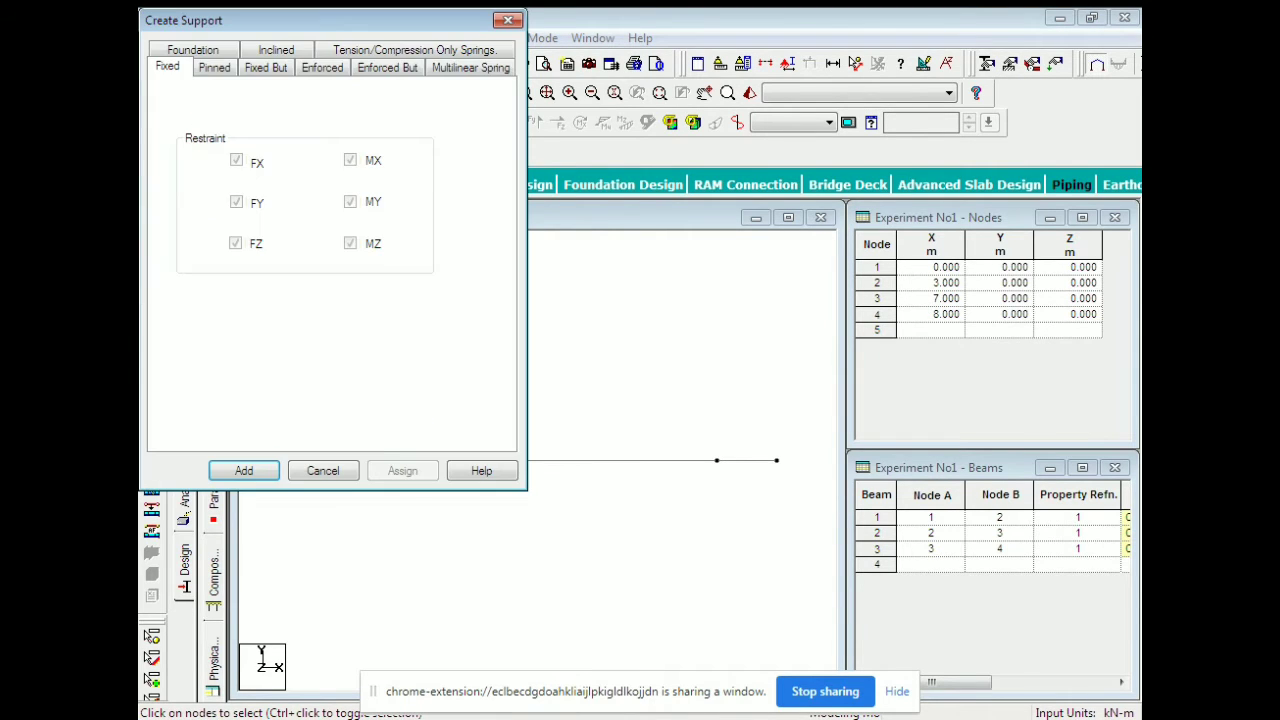
left_click(214, 67)
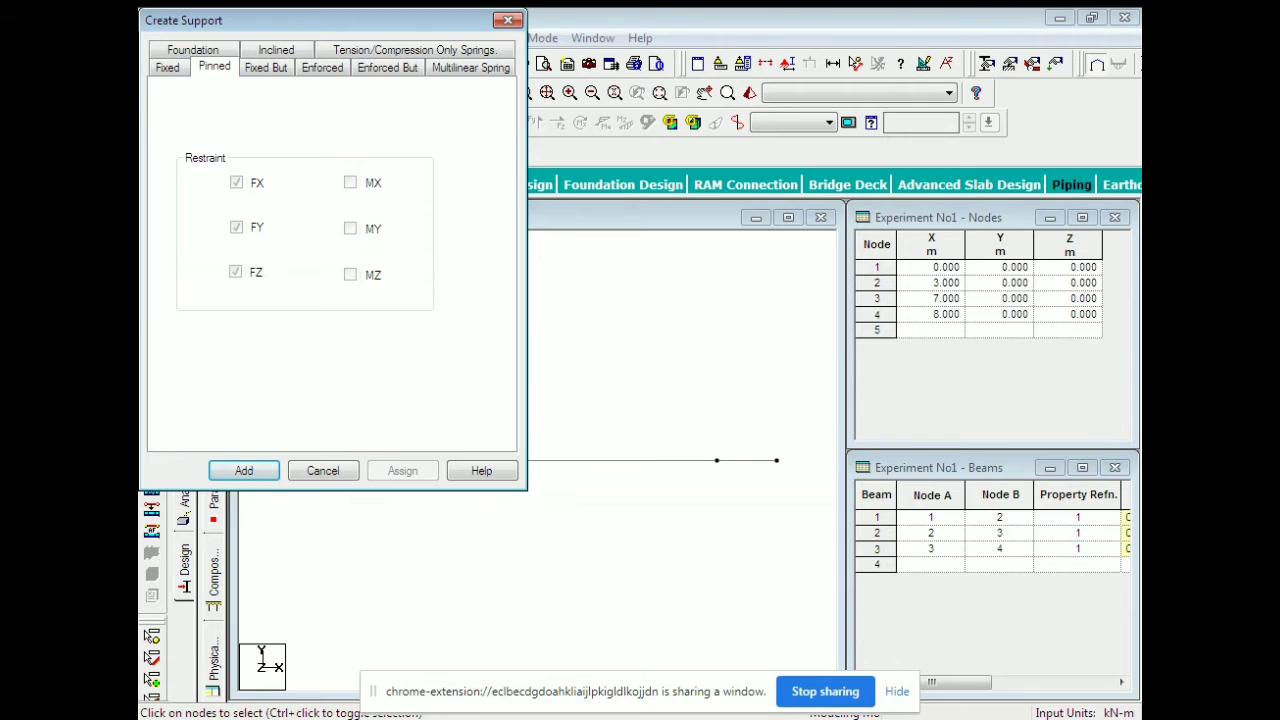
left_click(244, 470)
Assign fixed Support 2 to node 1 and pinned Support 3 to nodes 2 and 3.
left_click(215, 132)
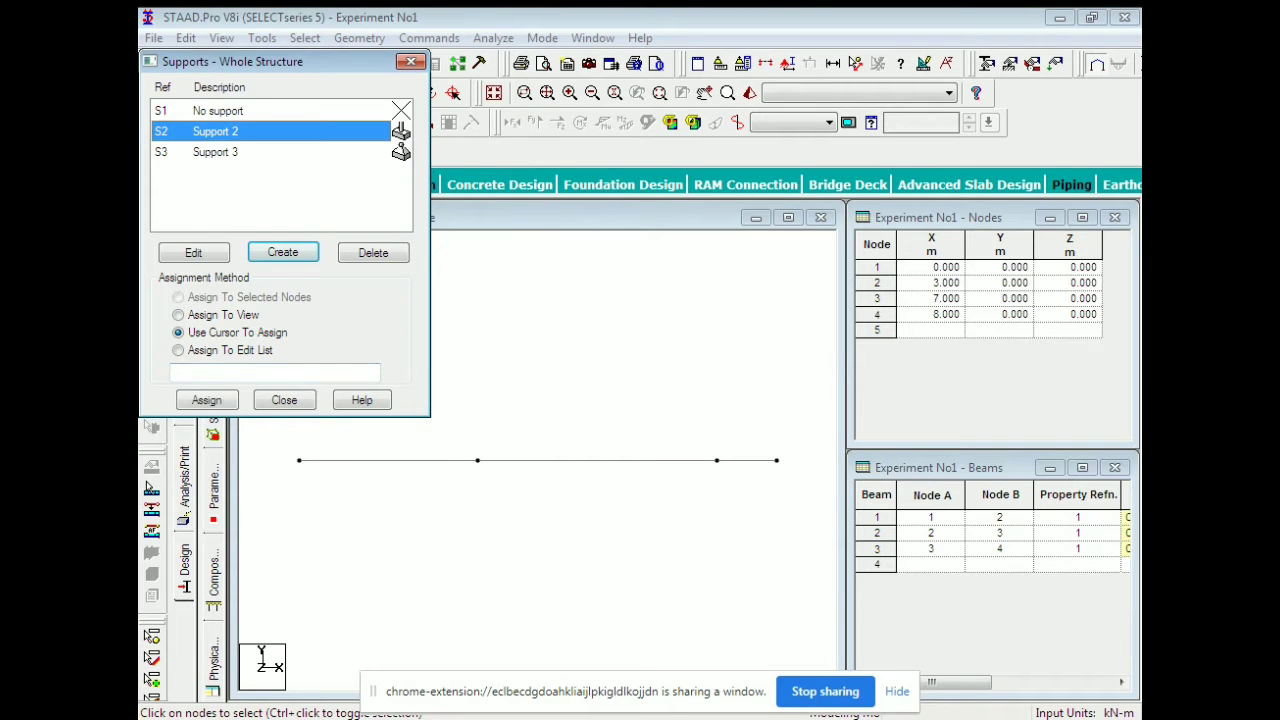
left_click(207, 400)
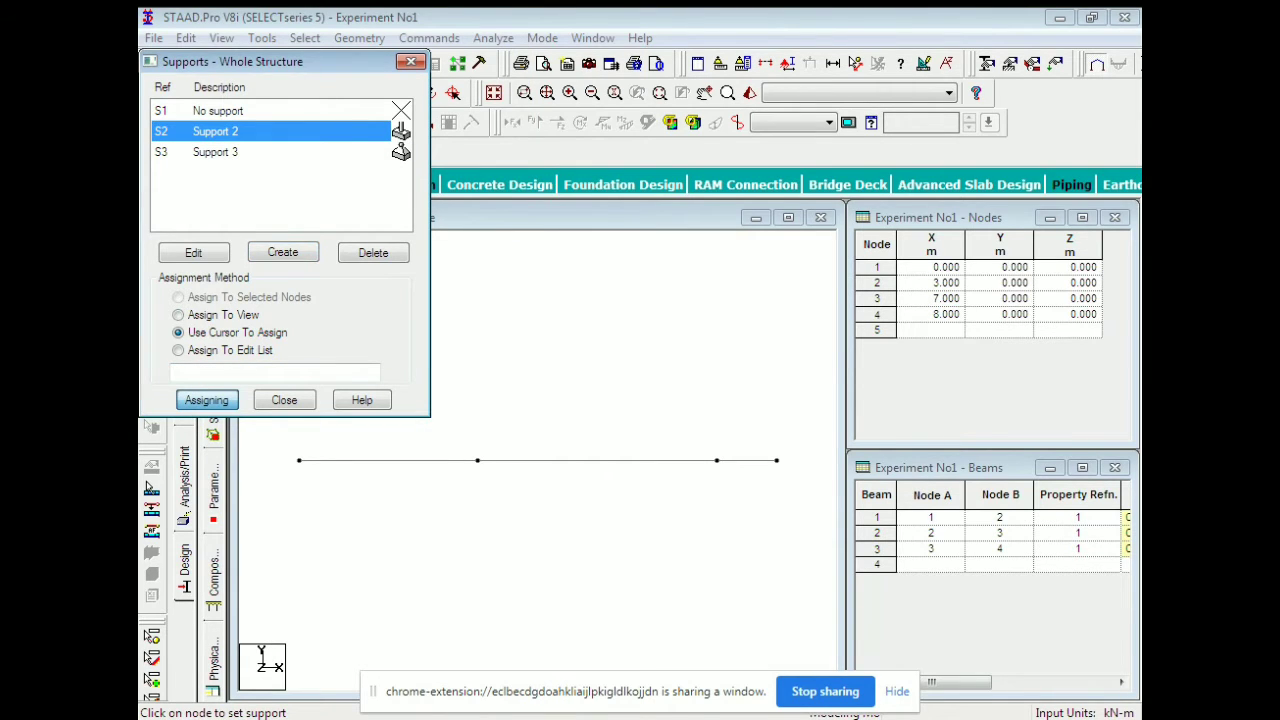
left_click(299, 460)
left_click(215, 152)
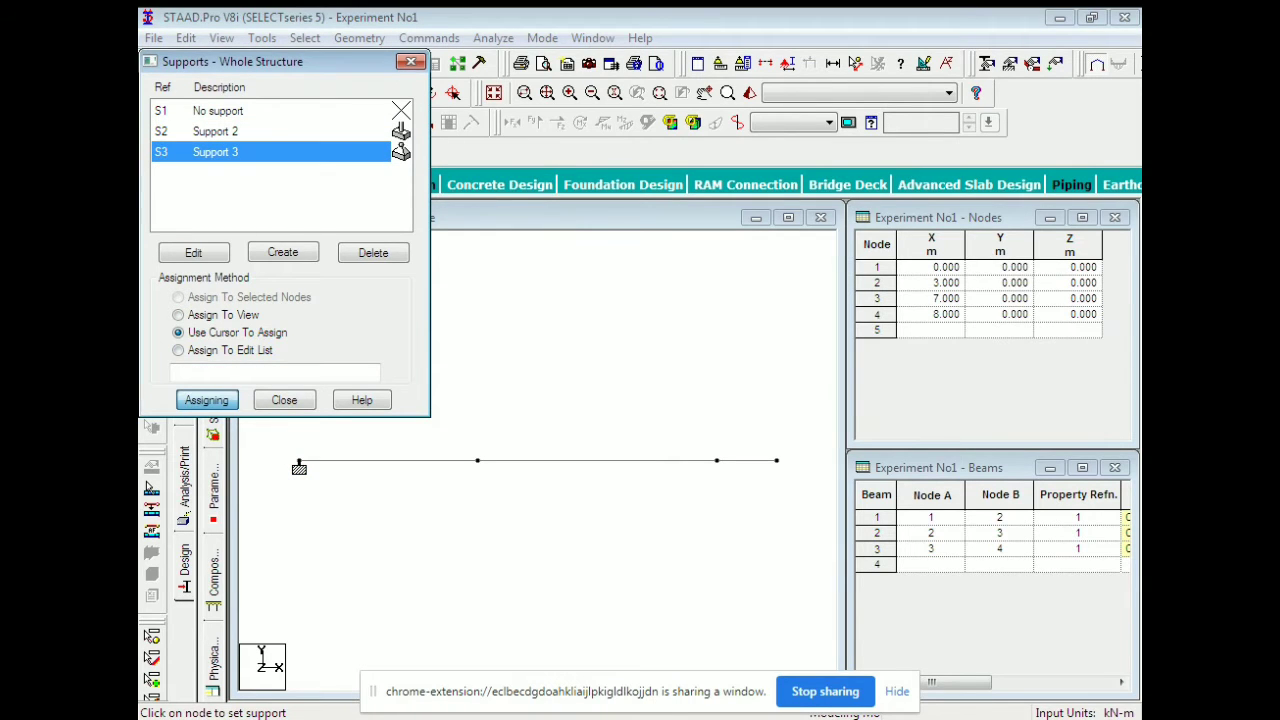
left_click(477, 461)
left_click(716, 461)
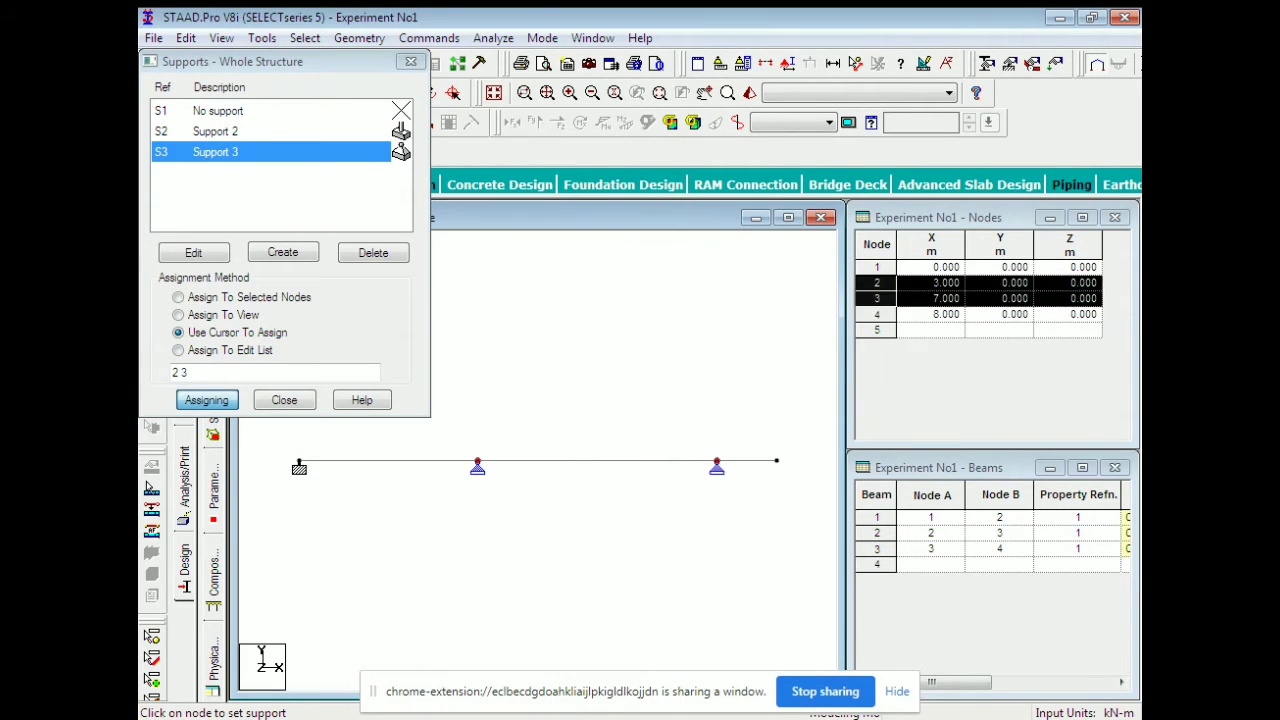
left_click(284, 400)
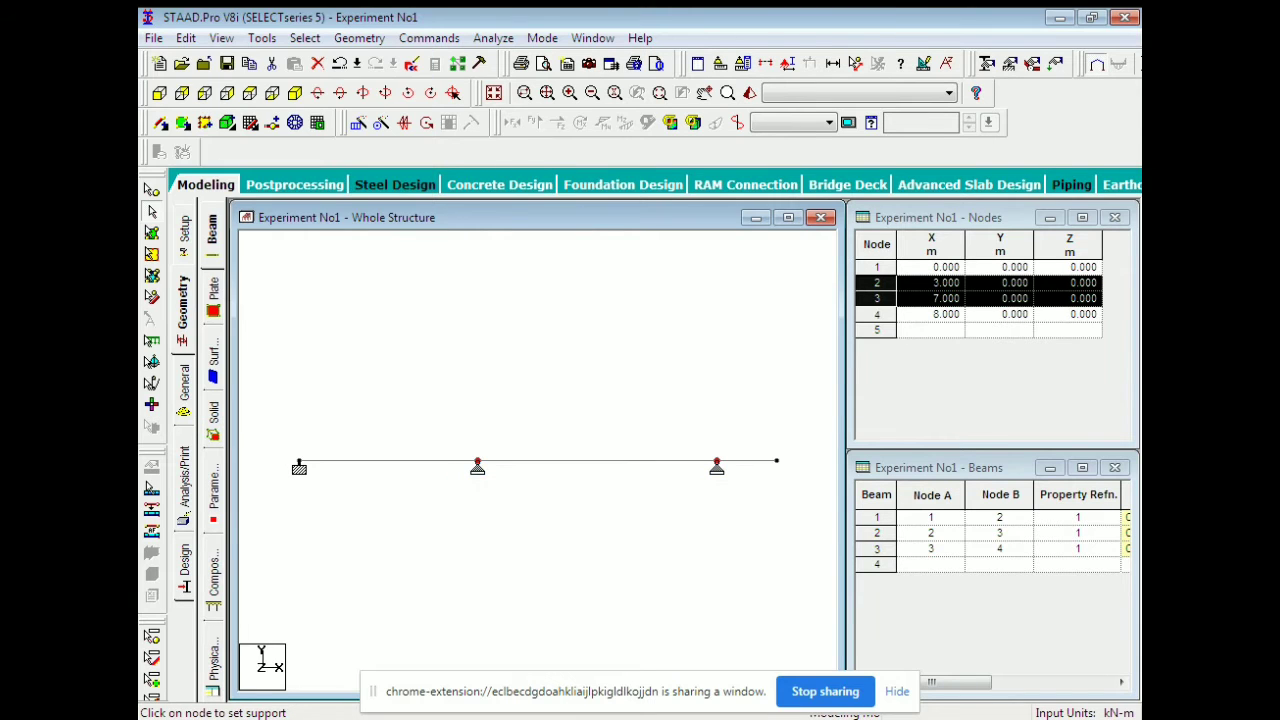
Create load case 1 titled 'Dead Load' with loading type None.
left_click(1056, 64)
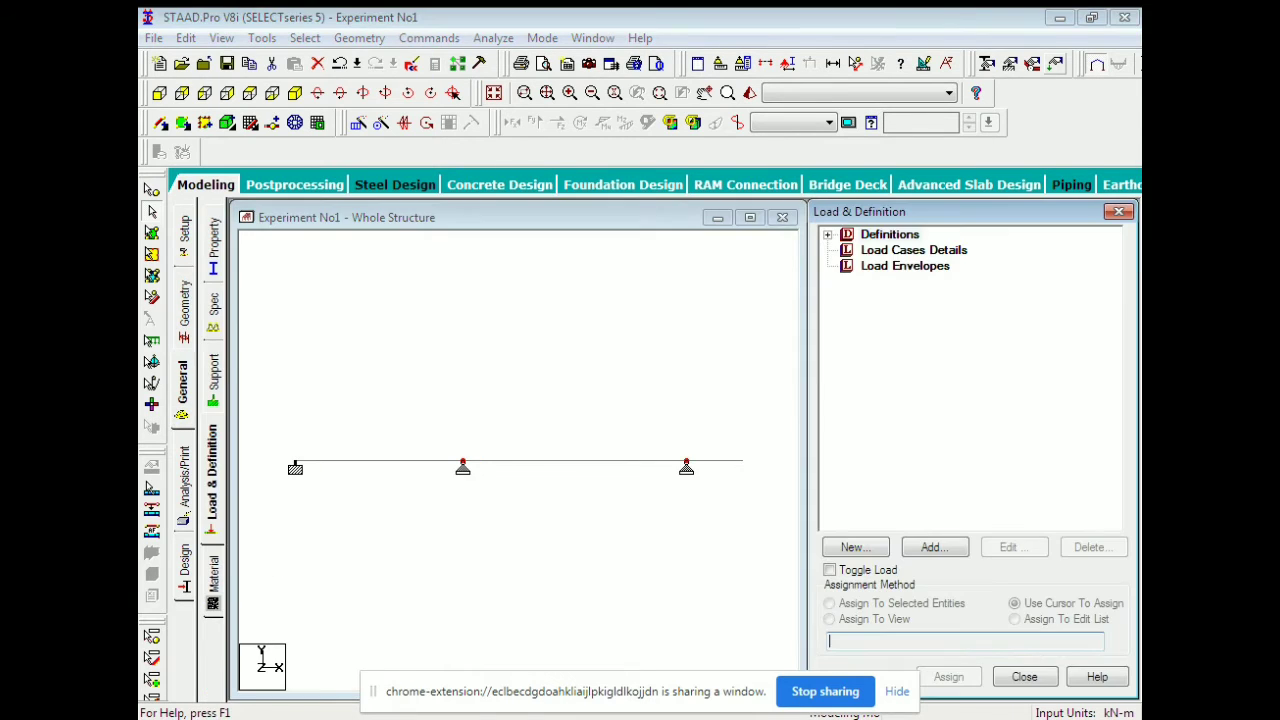
left_click(914, 250)
left_click(935, 547)
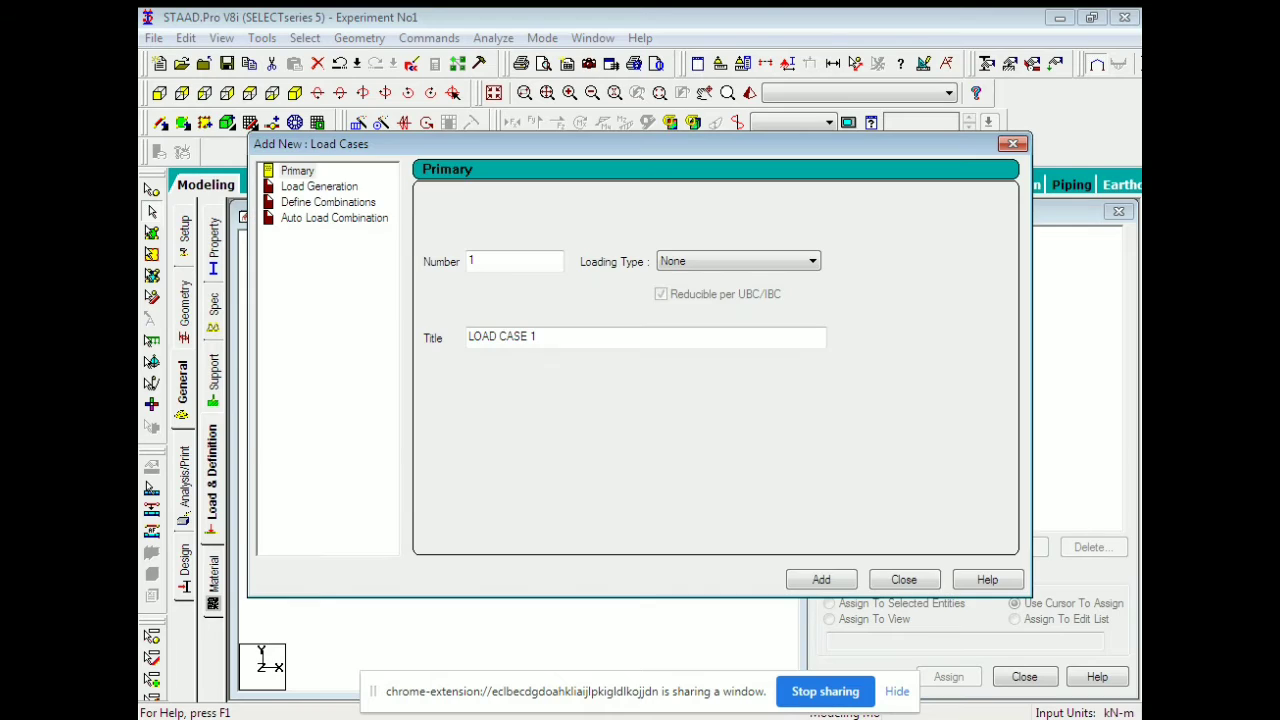
left_click(812, 261)
left_click(780, 261)
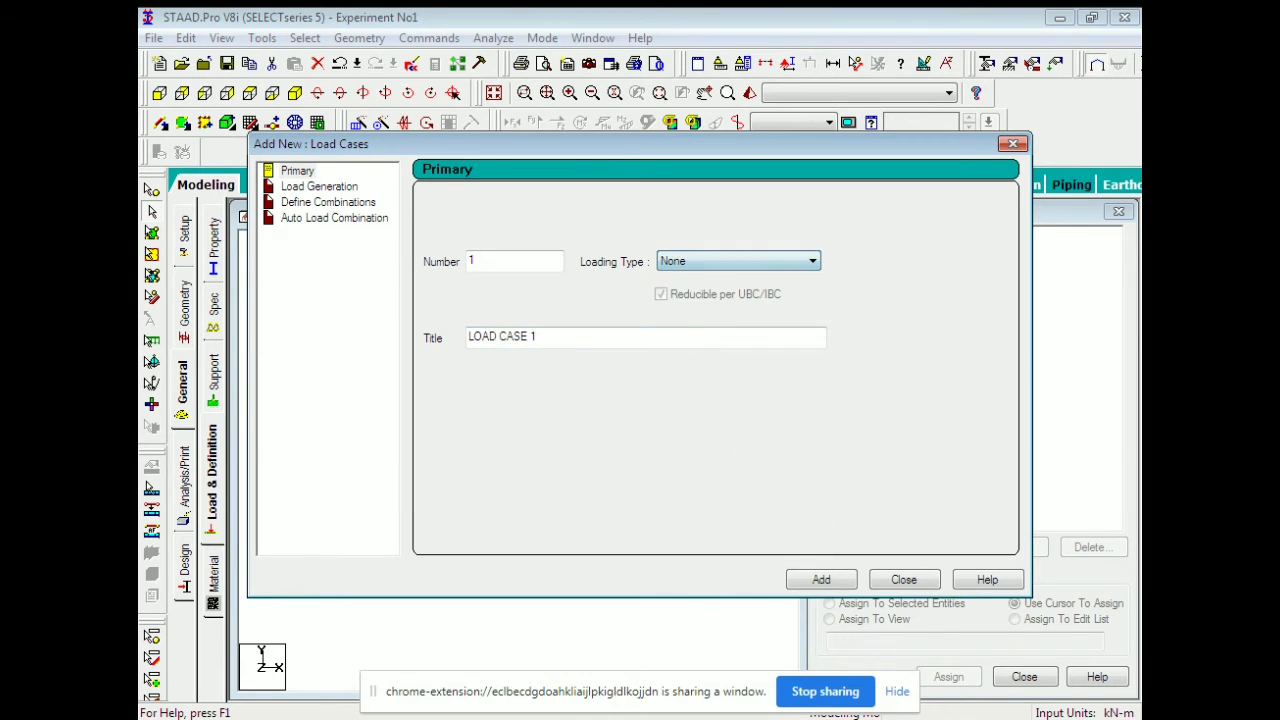
left_click_drag(560, 337, 467, 337)
type("DEa")
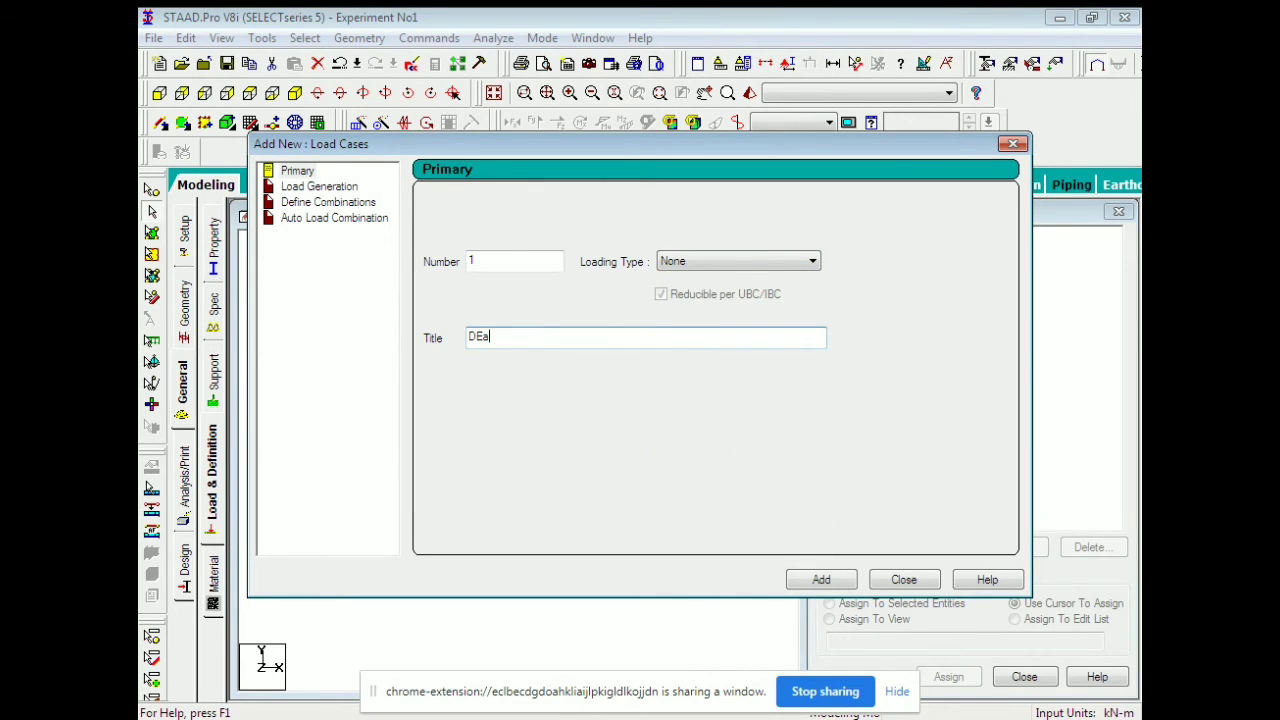
type("d Load")
key("BackSpace")
key("BackSpace")
type("ea")
left_click(821, 579)
Create load case 2 'Live Load' of type Live, then select Dead Load for adding items.
left_click(812, 261)
left_click(690, 289)
left_click_drag(544, 337, 466, 337)
type("Live LOad")
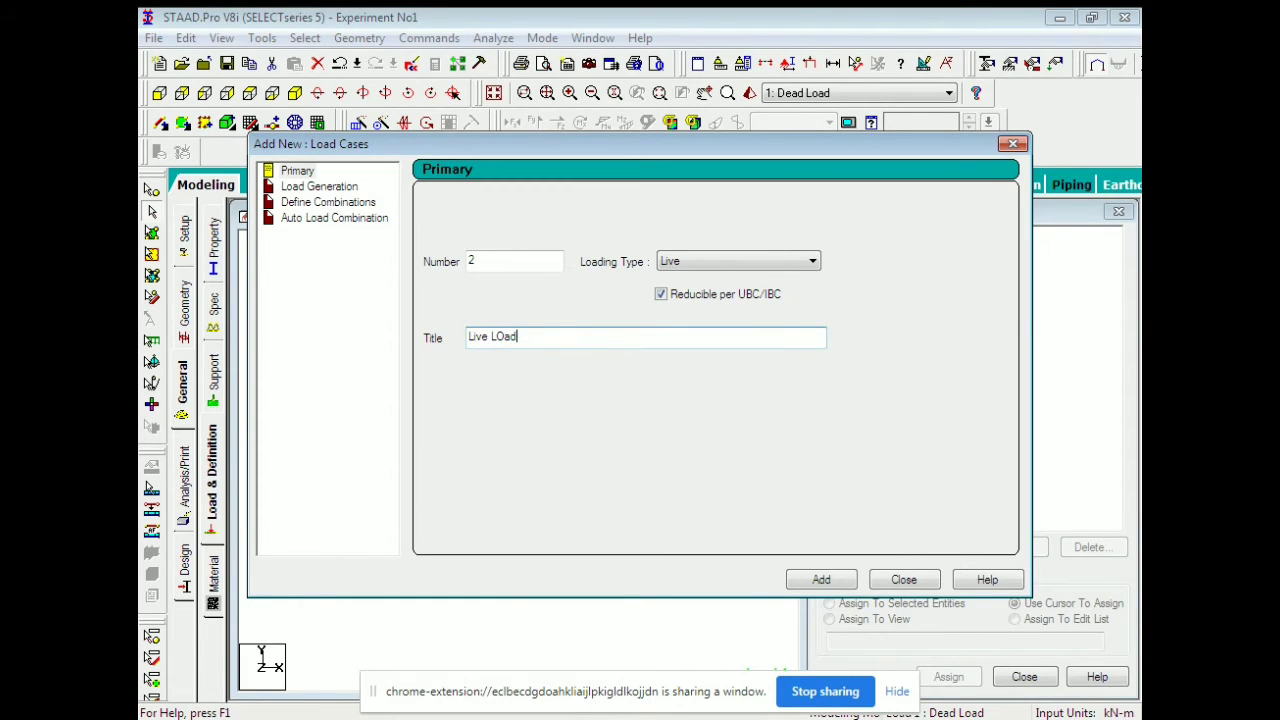
left_click(505, 337)
key("BackSpace")
type("o")
left_click(821, 579)
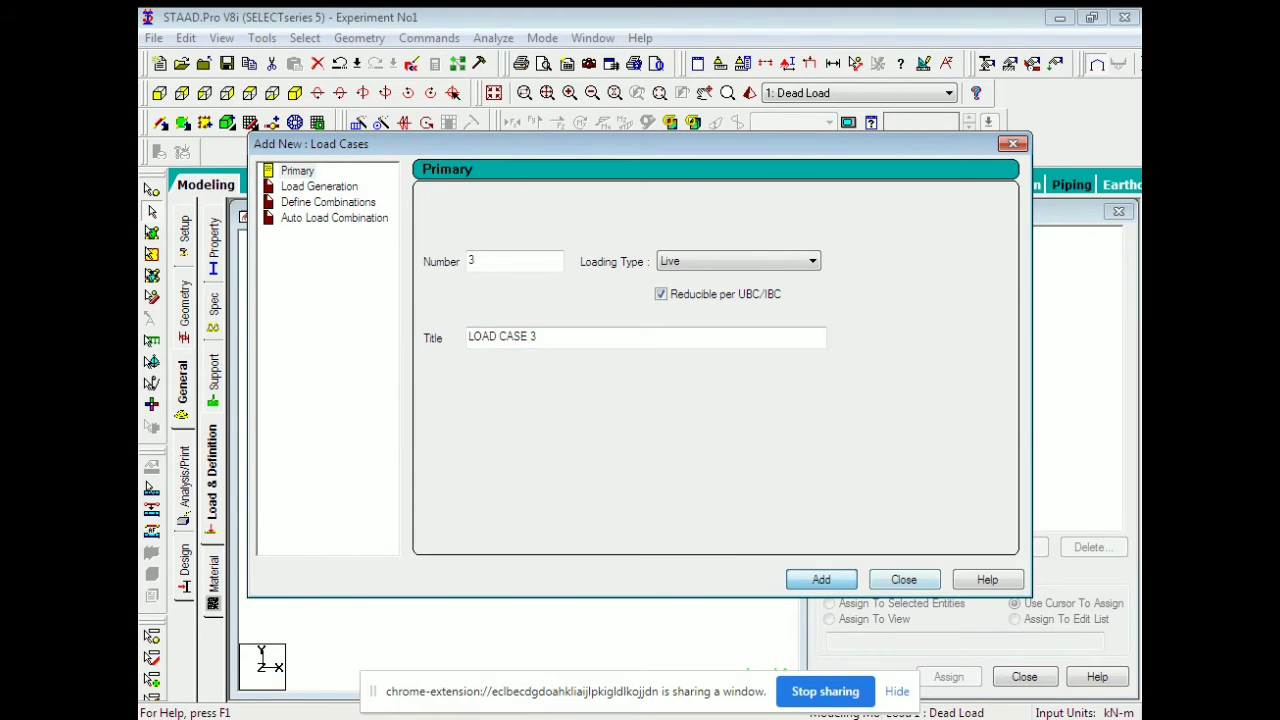
left_click(903, 579)
left_click(913, 266)
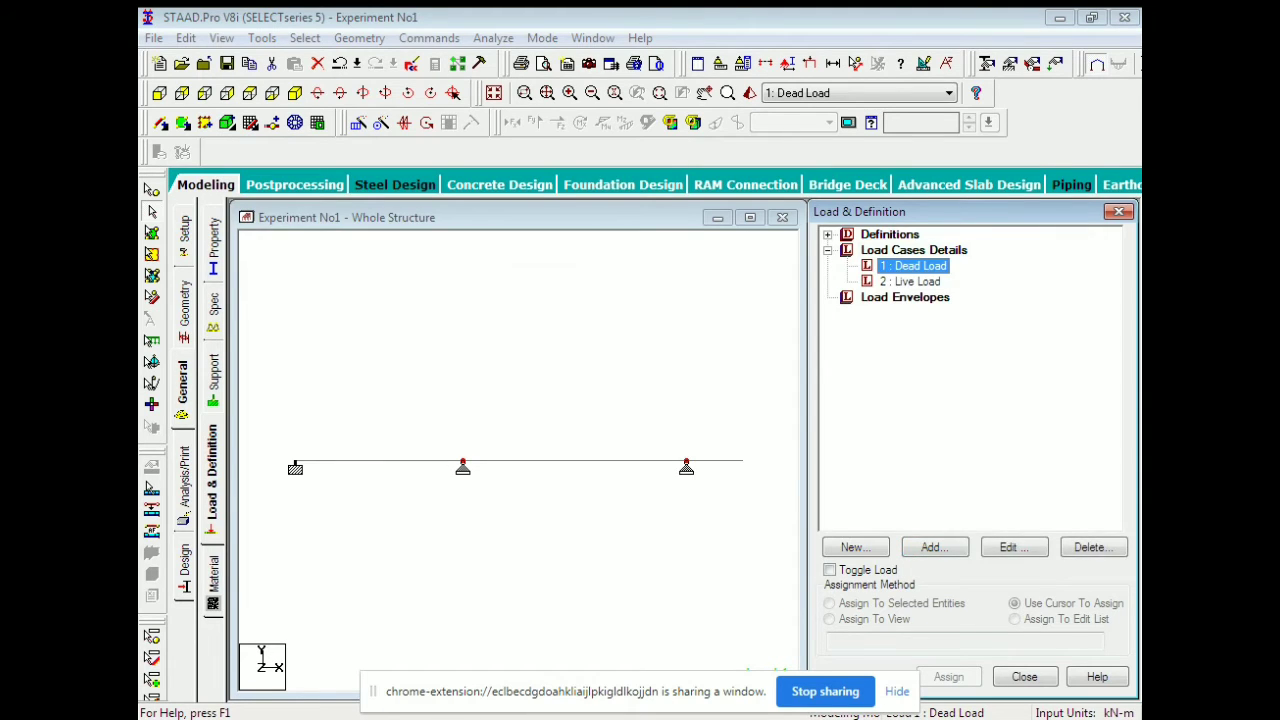
left_click(935, 547)
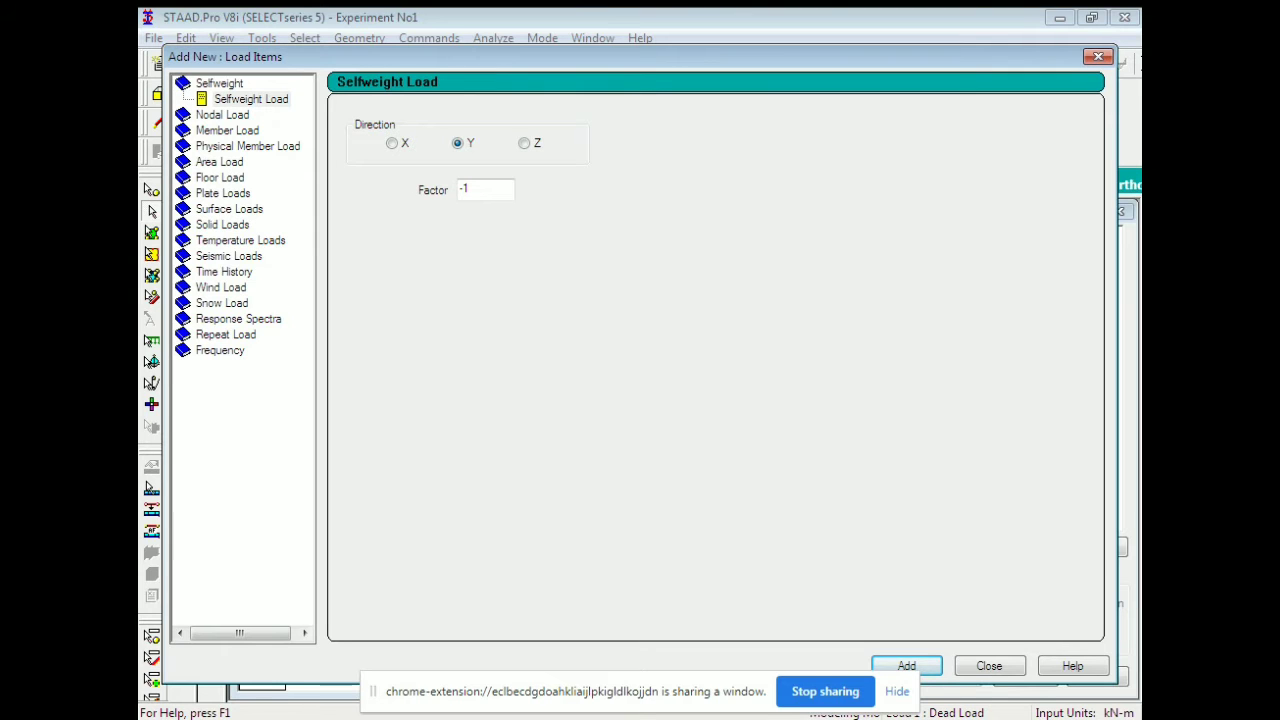
Add self-weight factor -1 to Dead Load and a uniform -5 kN/m member load to Live Load.
left_click(989, 666)
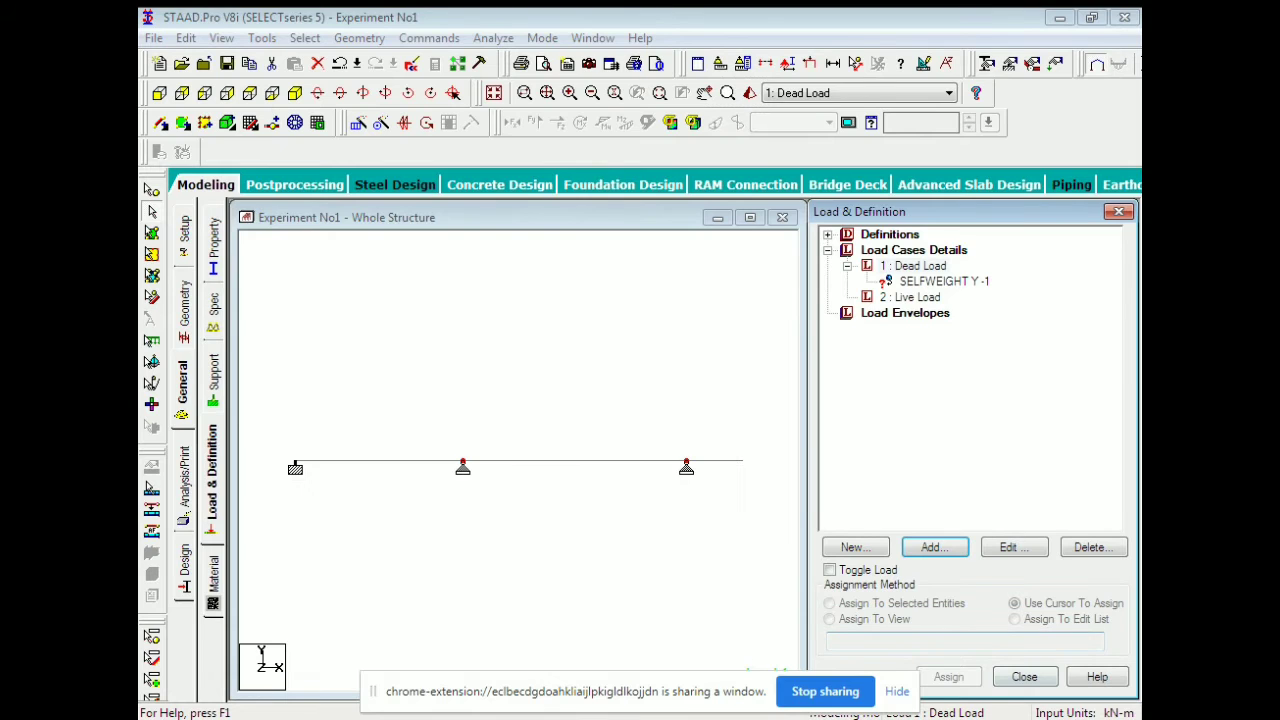
left_click(911, 297)
left_click(935, 547)
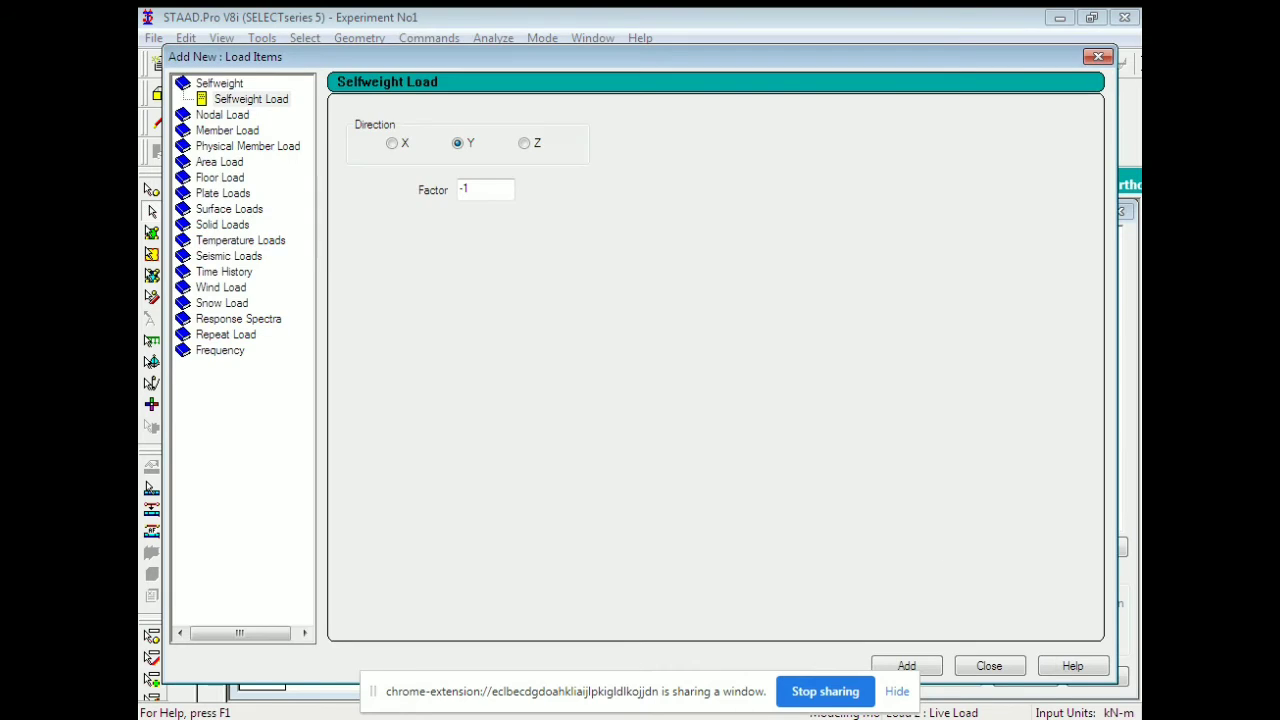
left_click(222, 115)
left_click(227, 146)
double_click(512, 166)
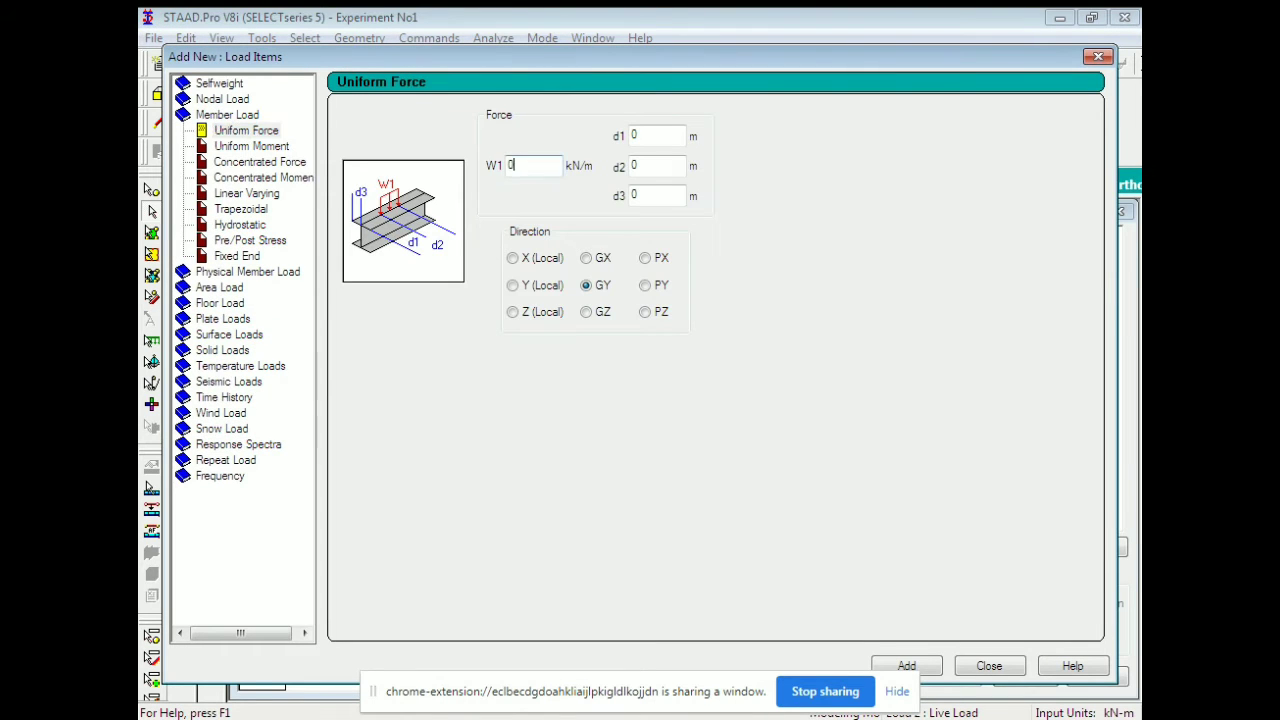
type("-5")
double_click(634, 166)
type("3")
left_click(907, 666)
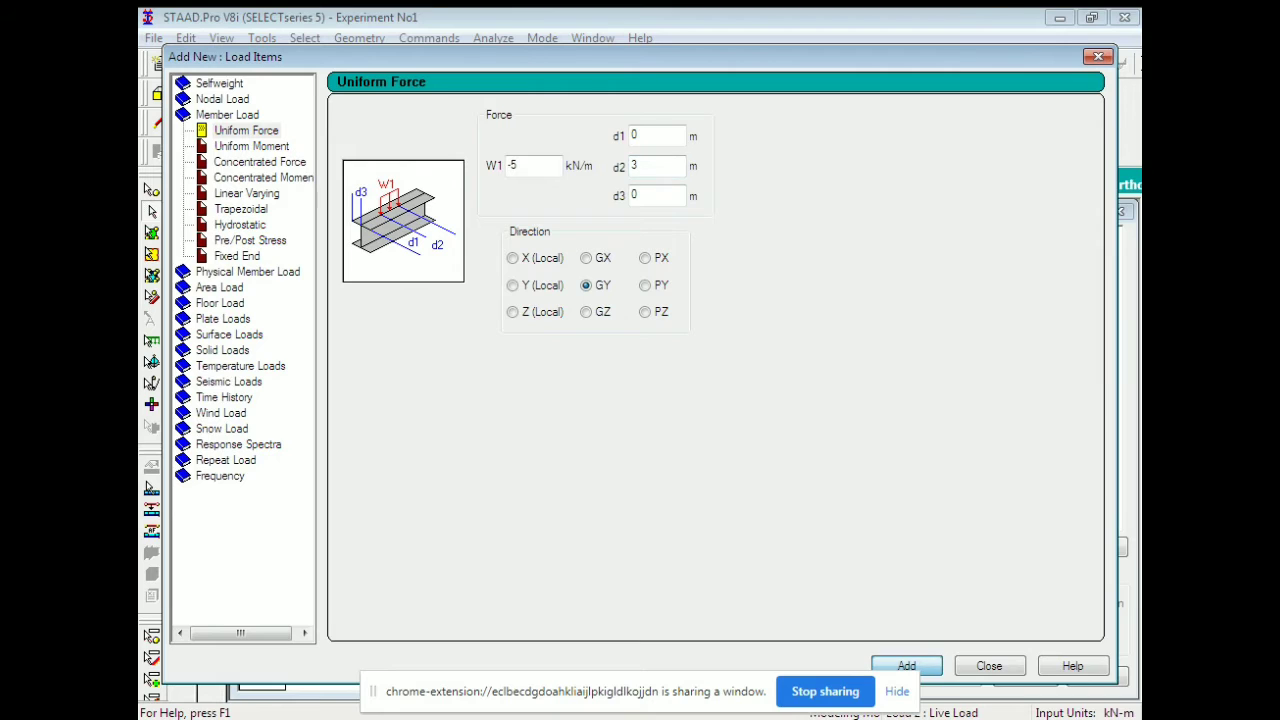
Add a concentrated member force of -25 kN to Live Load.
left_click(260, 162)
double_click(509, 166)
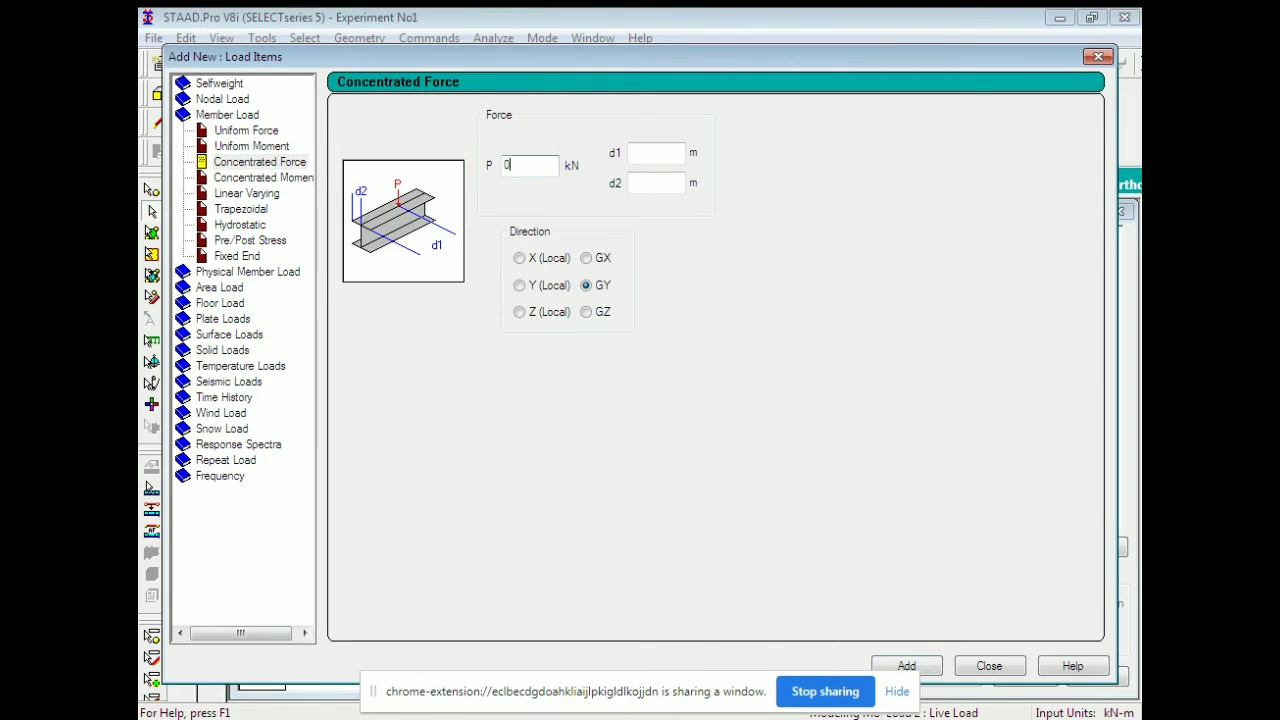
type("-25")
type("1")
left_click(906, 666)
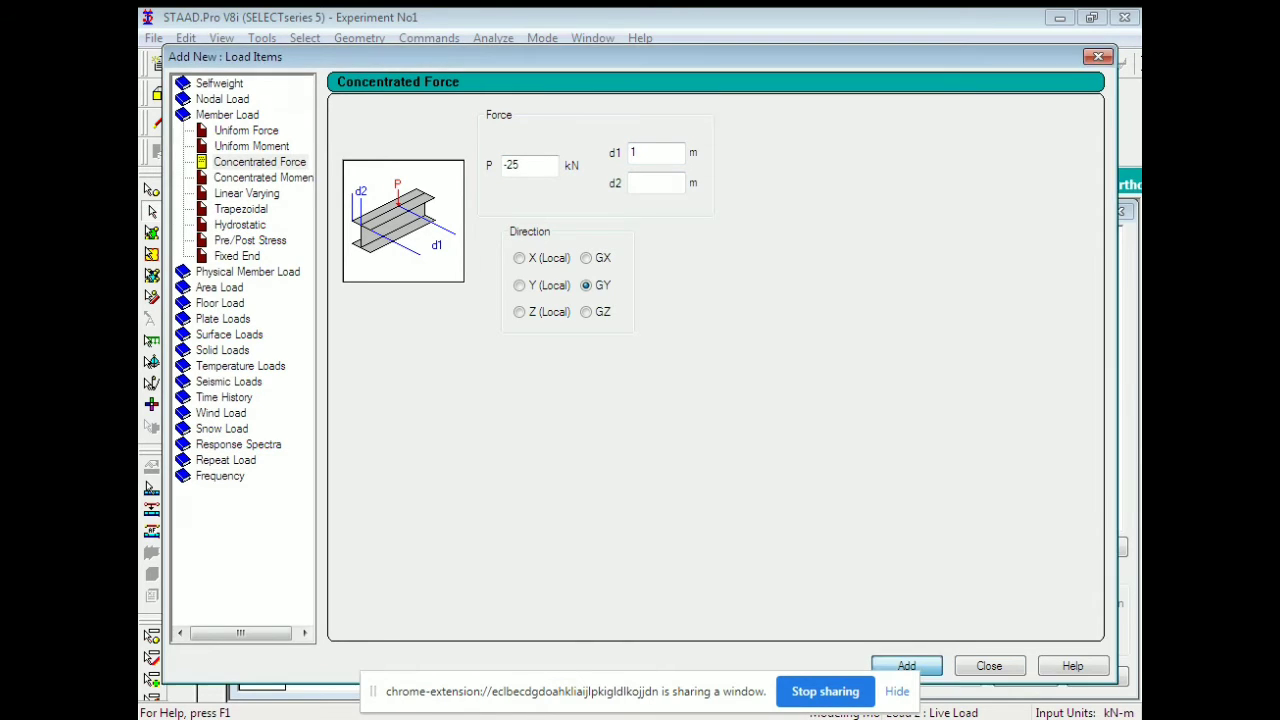
Add a linearly varying member load from W1 0 to W2 -5 kN/m in local Y.
left_click(246, 193)
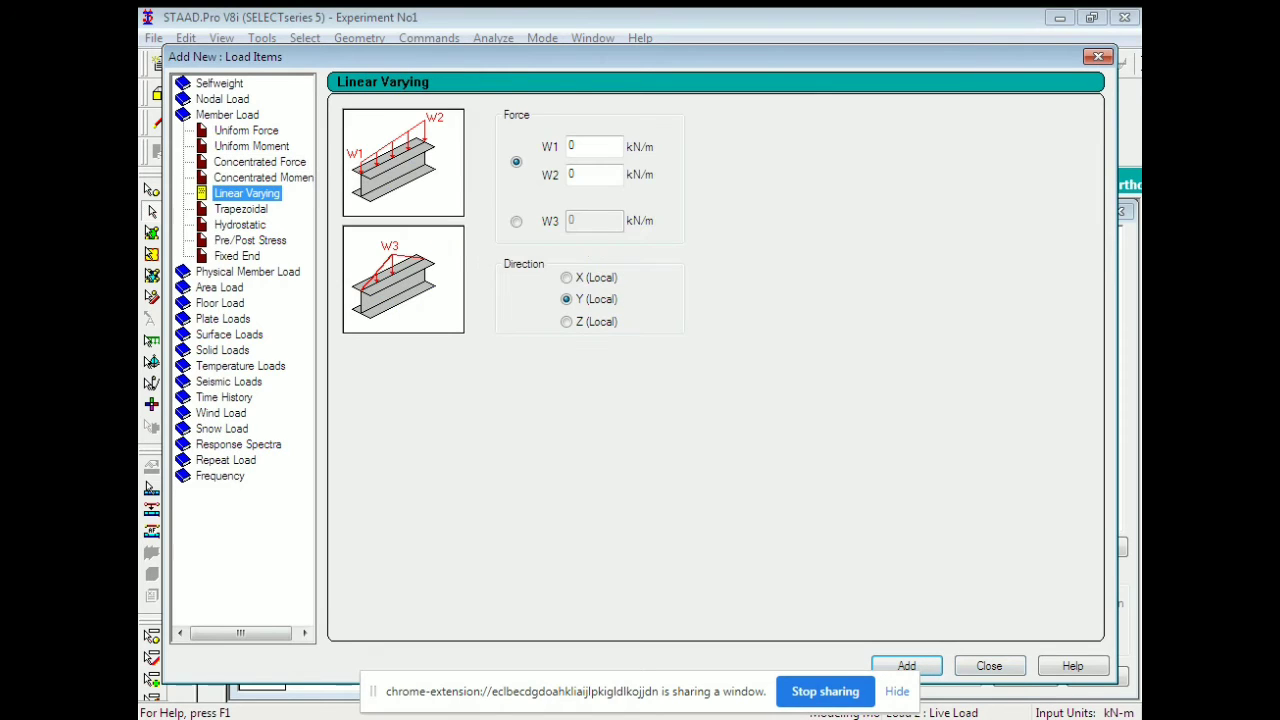
double_click(573, 147)
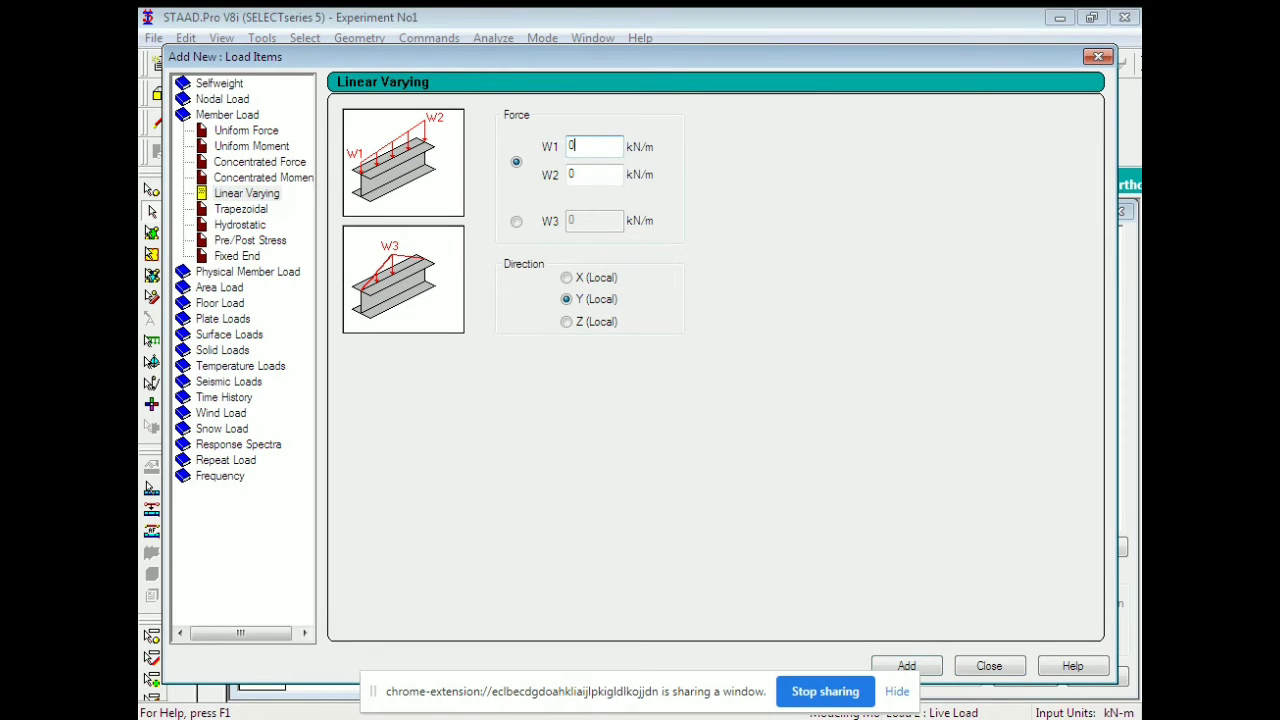
key("Tab")
type("-5")
left_click(907, 666)
Assign the selfweight load to all three beams.
left_click(989, 666)
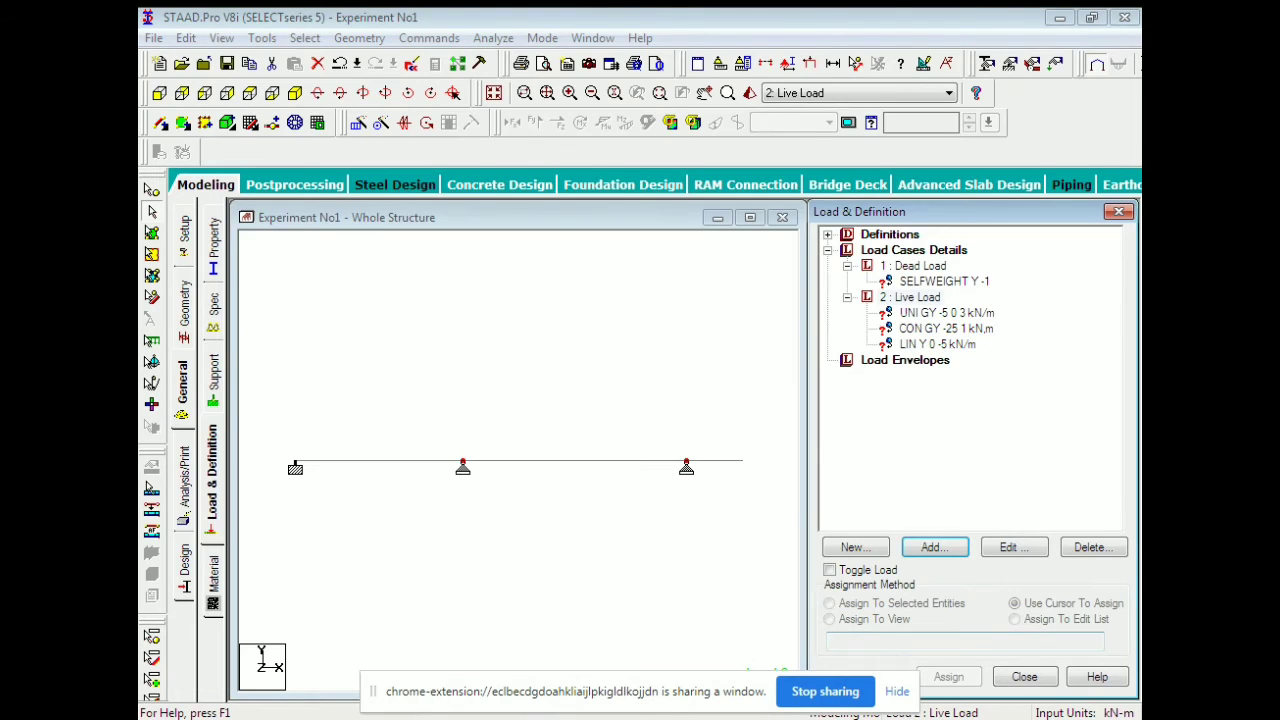
left_click(944, 282)
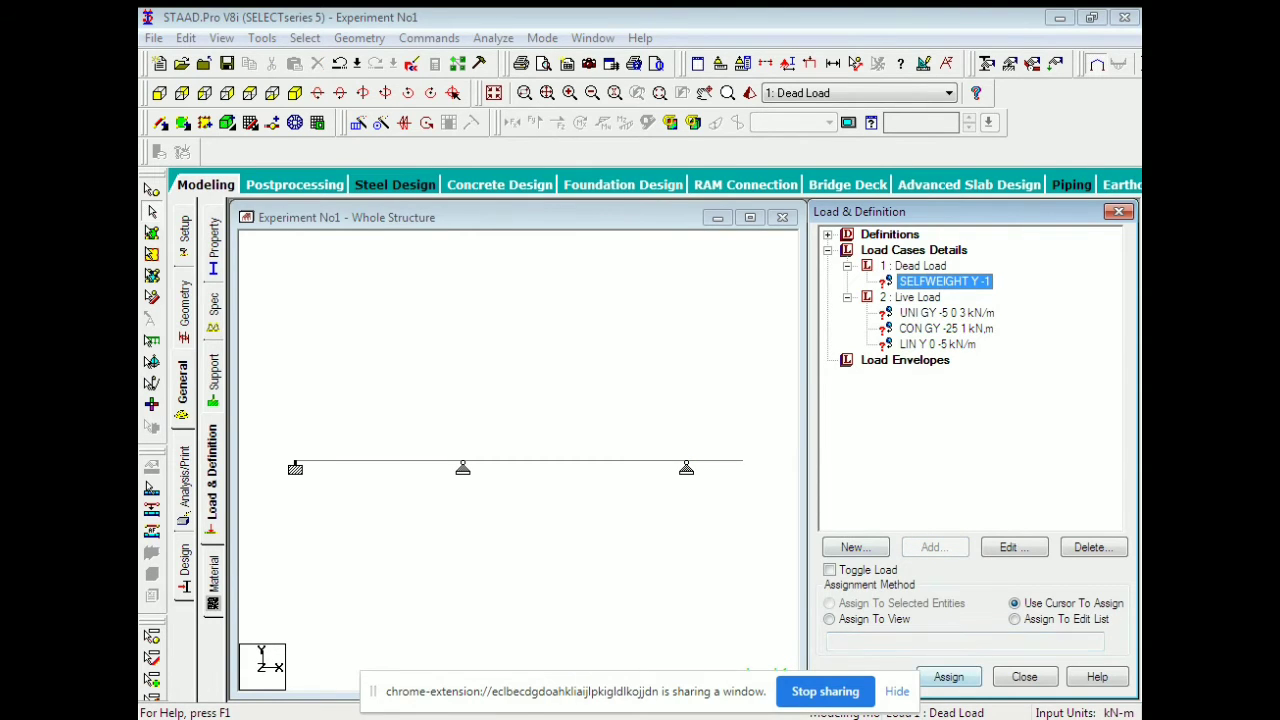
left_click(949, 677)
left_click(378, 462)
left_click(575, 461)
left_click(715, 461)
Assign the uniform load to beam 2, the point load to beam 3, and the linear load to beam 1.
left_click(946, 313)
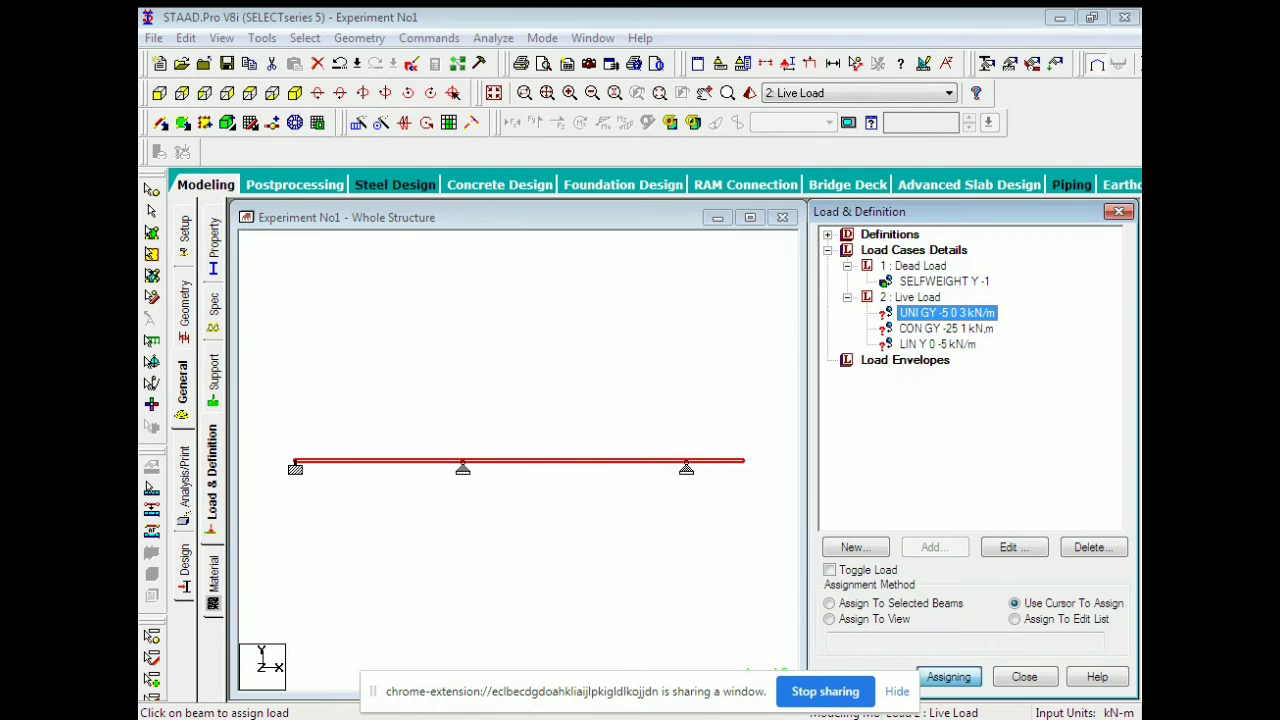
left_click(949, 677)
left_click(949, 677)
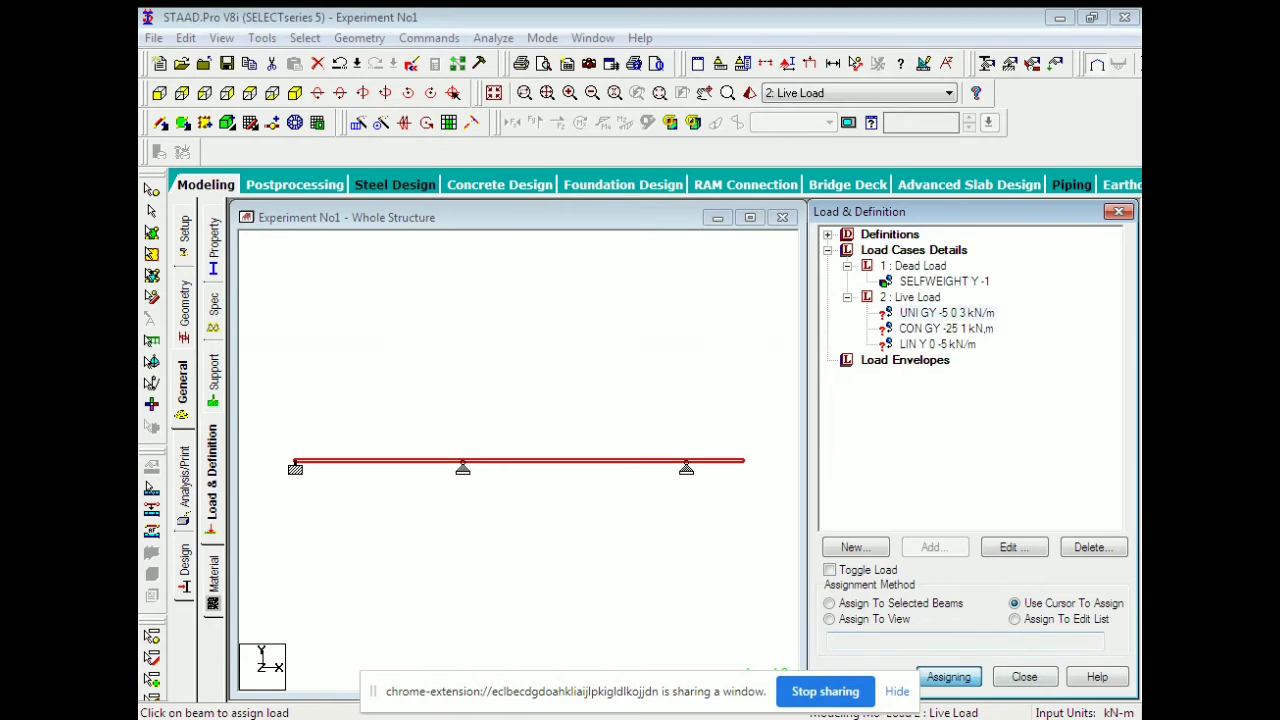
left_click(574, 461)
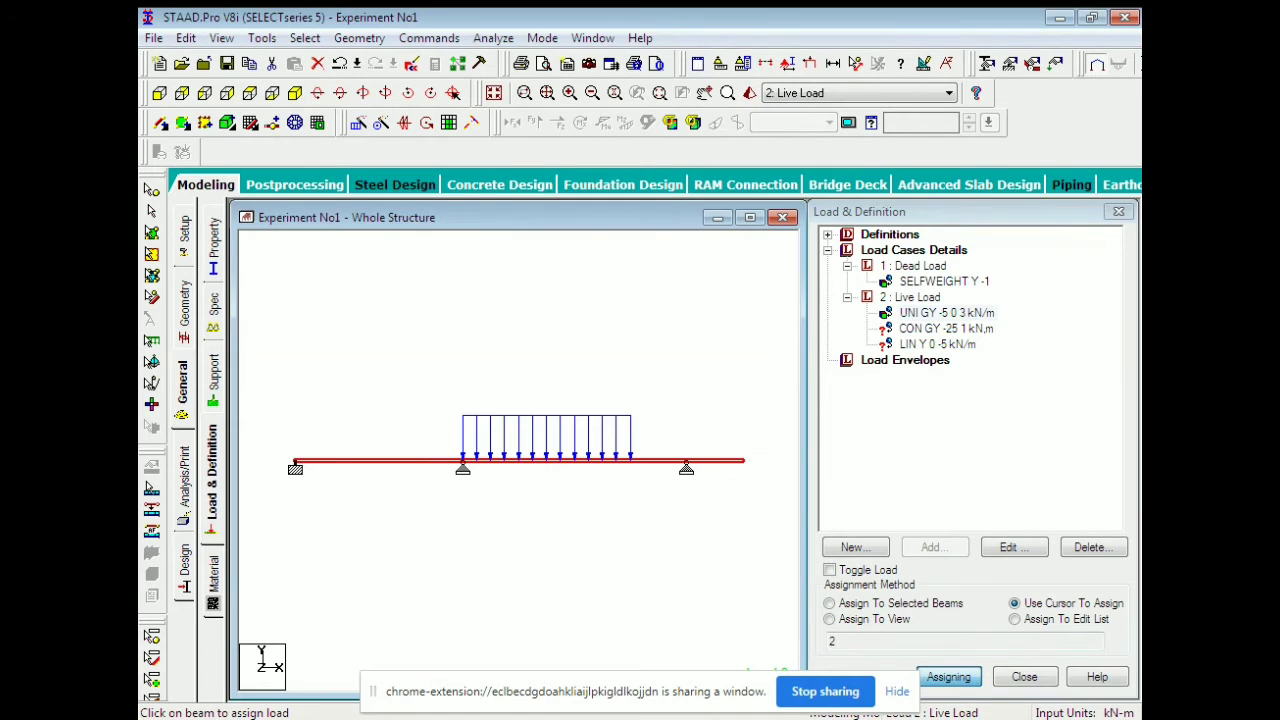
left_click(946, 328)
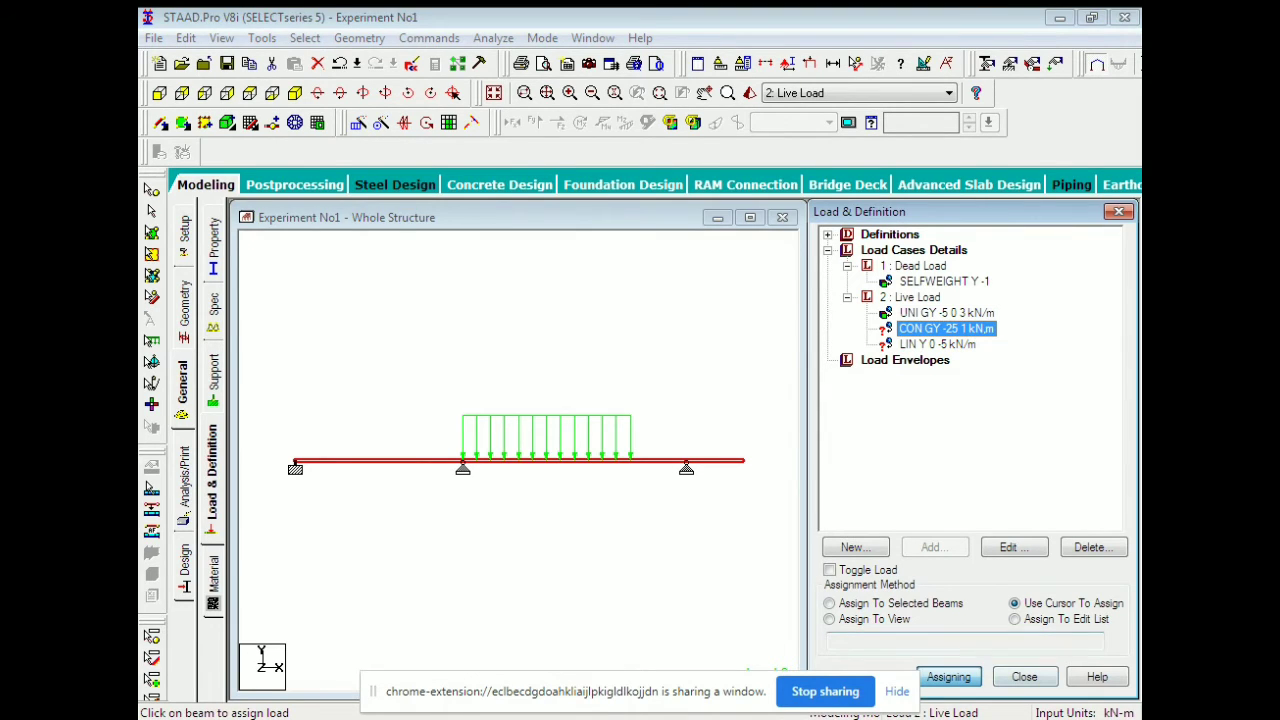
left_click(715, 461)
left_click(937, 344)
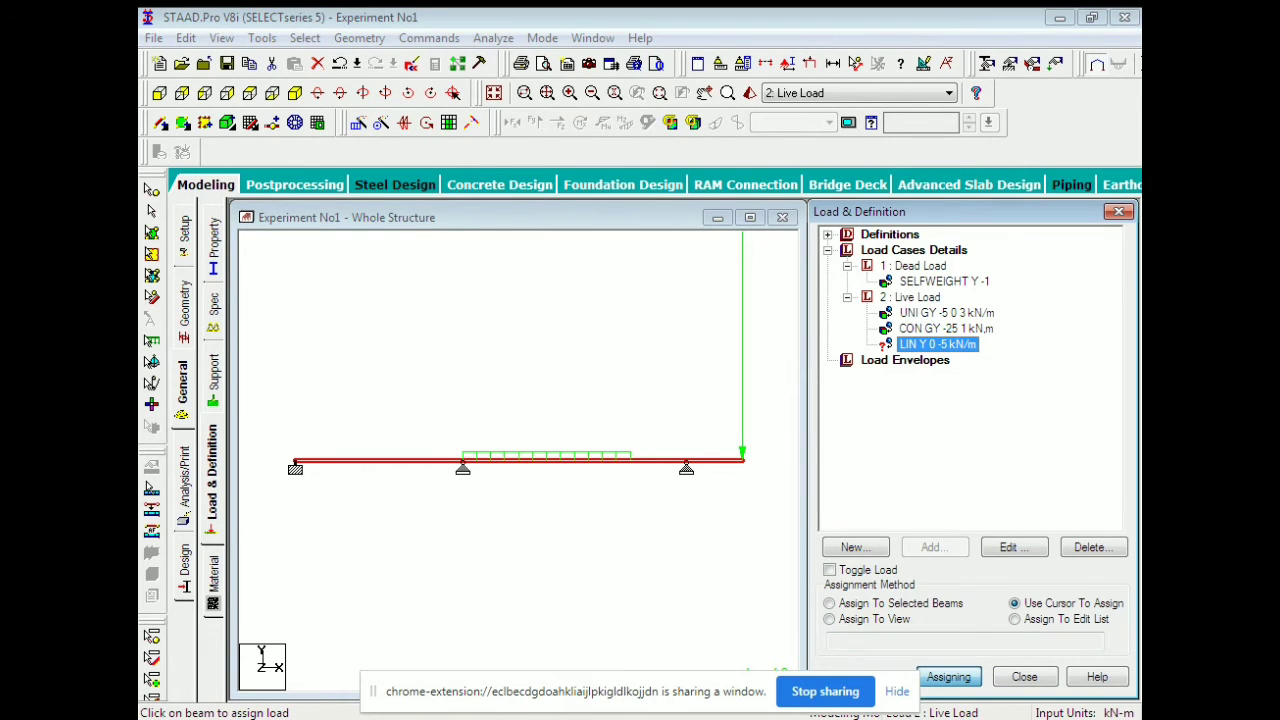
left_click(948, 677)
left_click(380, 461)
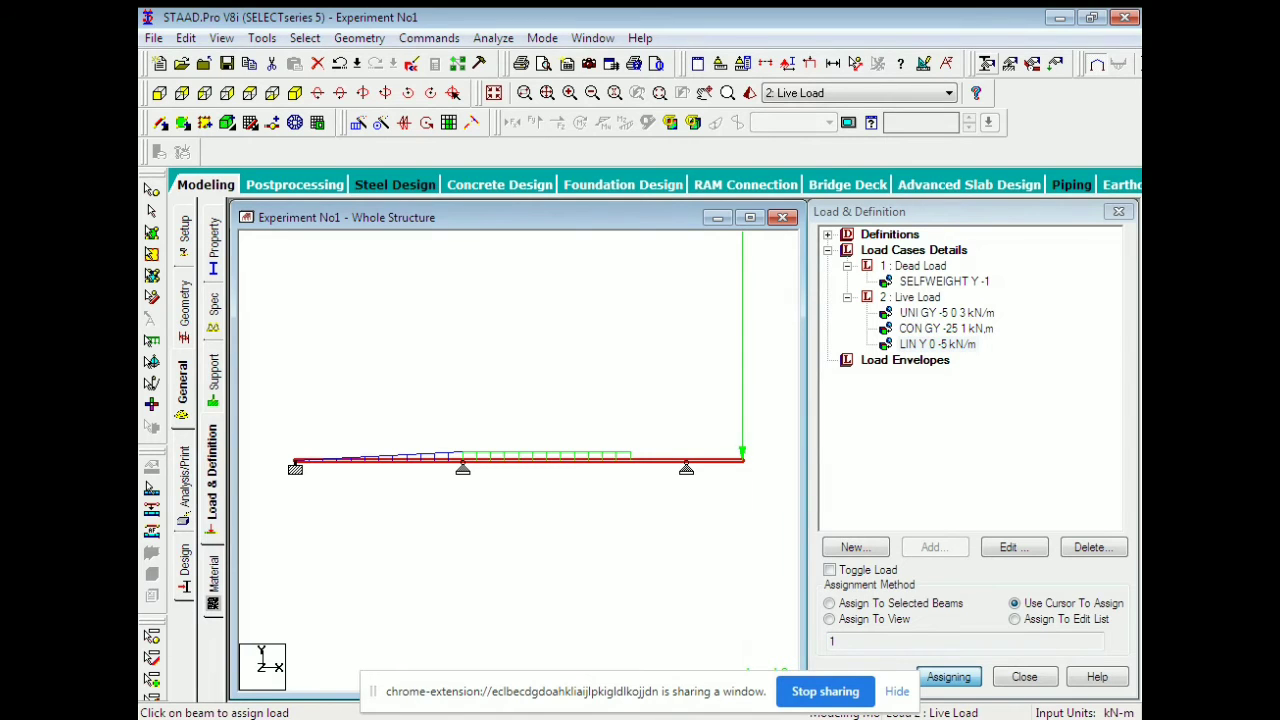
Set the load display scales to point force 15 and distributed force 4, then close load definitions.
left_click(788, 63)
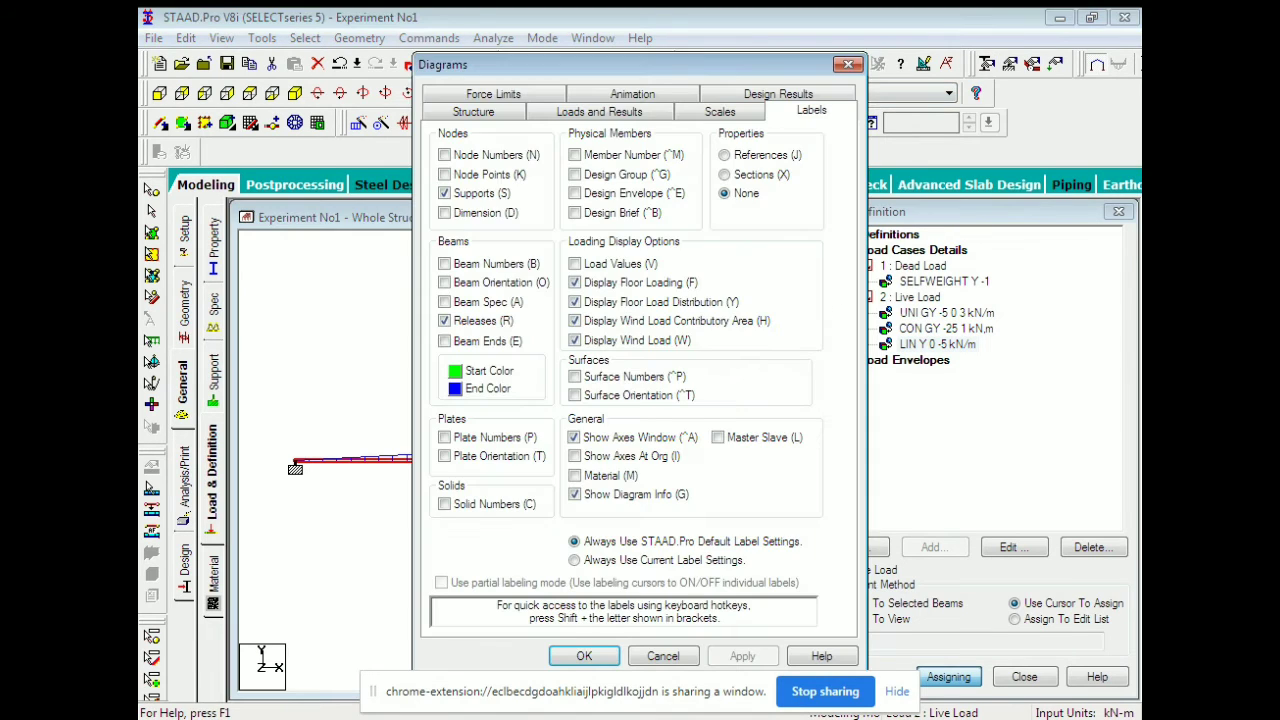
left_click(720, 112)
left_click(745, 145)
left_click_drag(680, 64, 979, 61)
left_click(889, 153)
left_click_drag(900, 62, 976, 68)
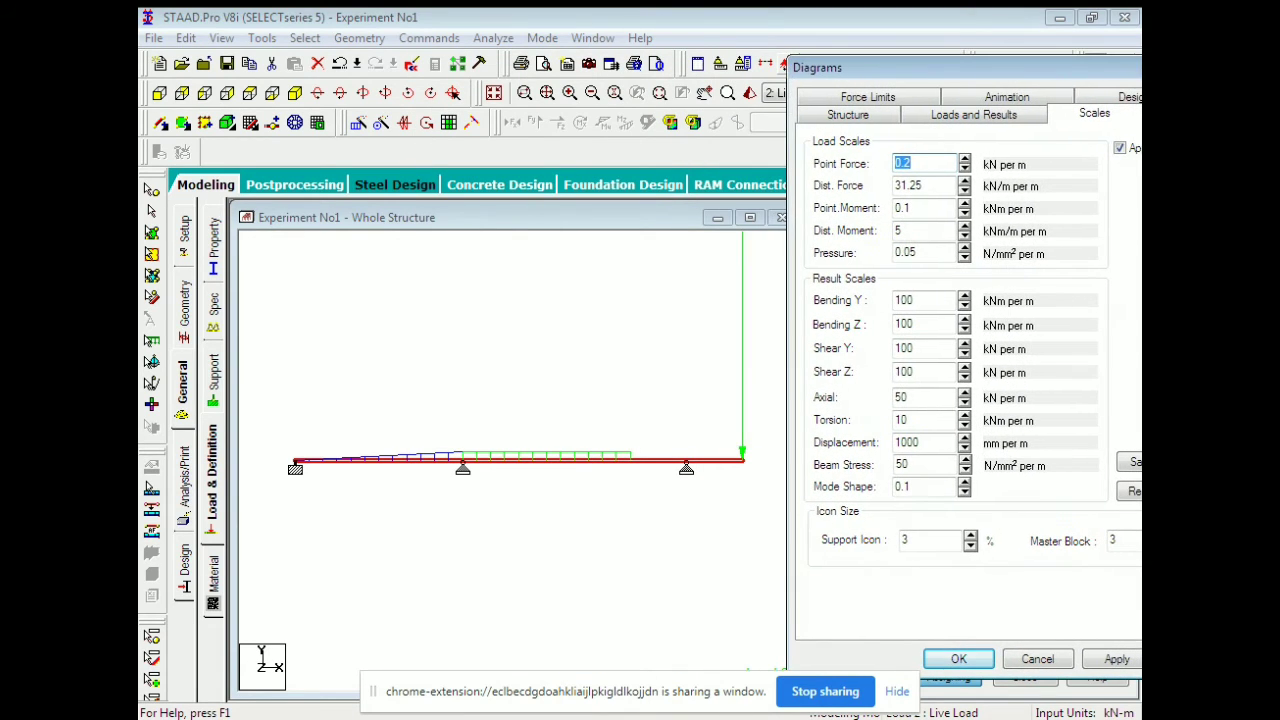
key("BackSpace")
type("20")
key("Down")
key("Down")
key("Up")
left_click(964, 190)
key("Down")
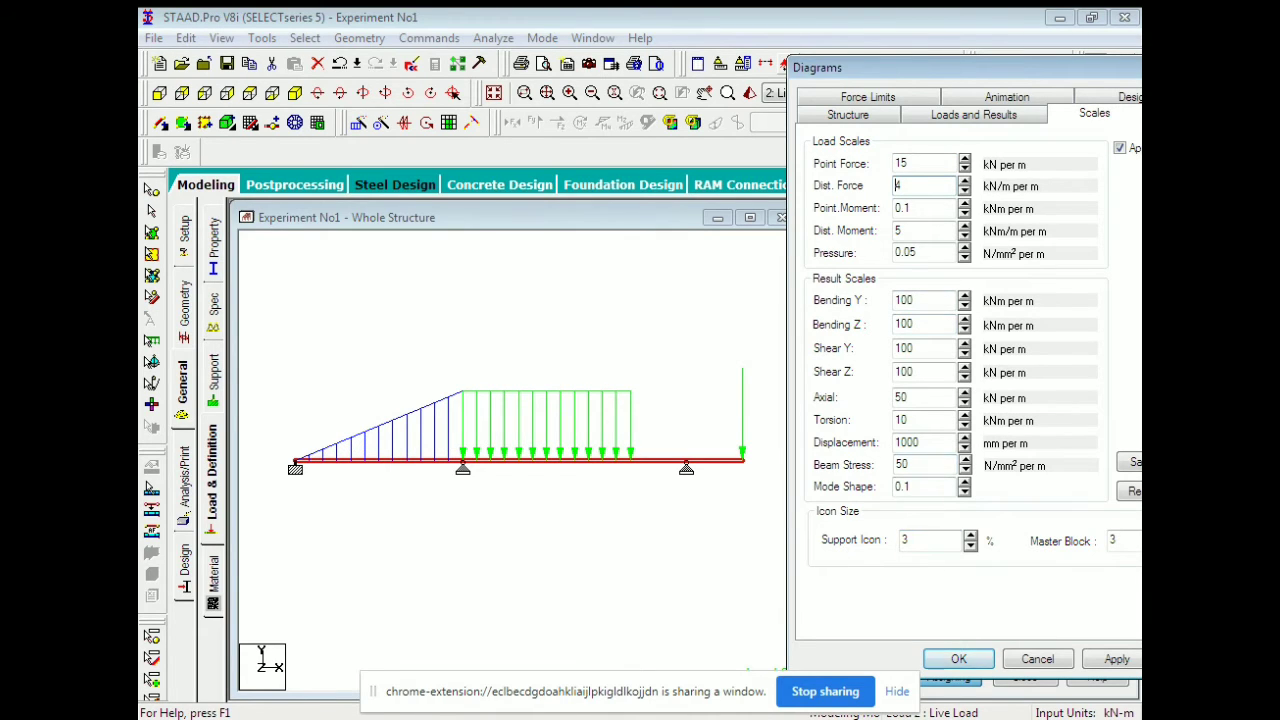
key("Return")
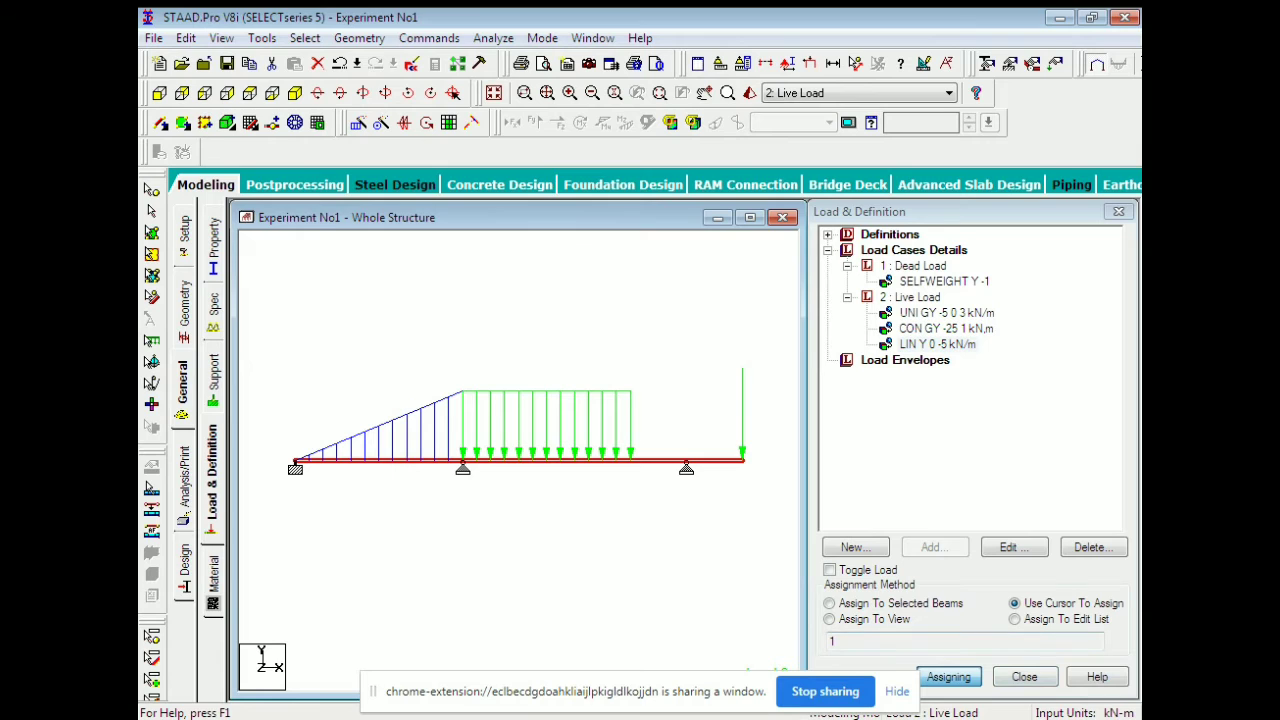
key("Escape")
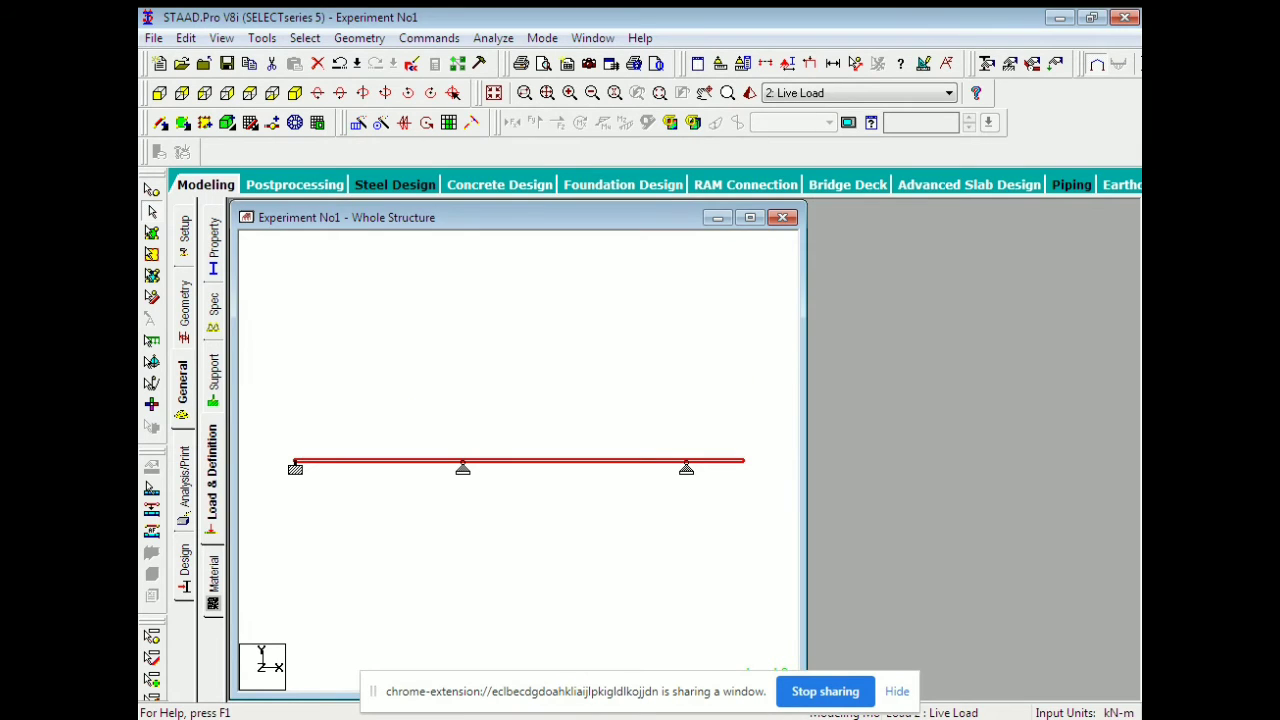
Add a Perform Analysis command, save the model and run the analysis.
left_click(184, 500)
left_click(579, 583)
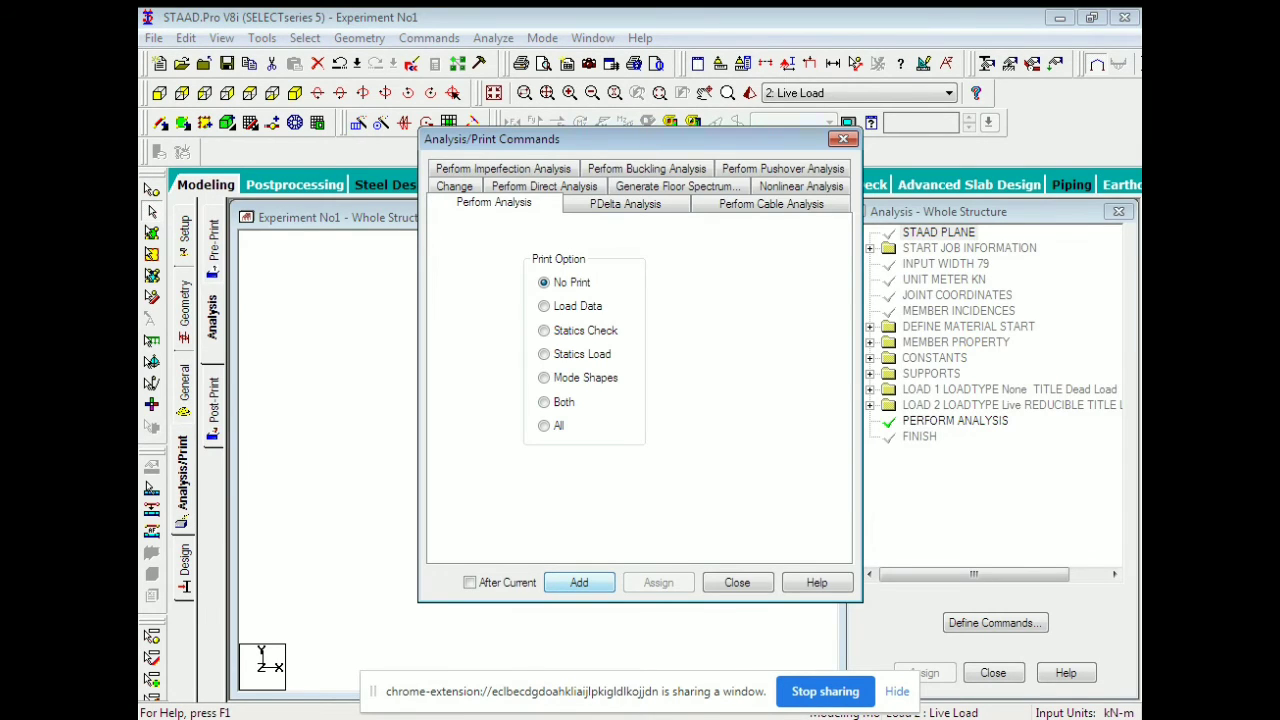
left_click(737, 583)
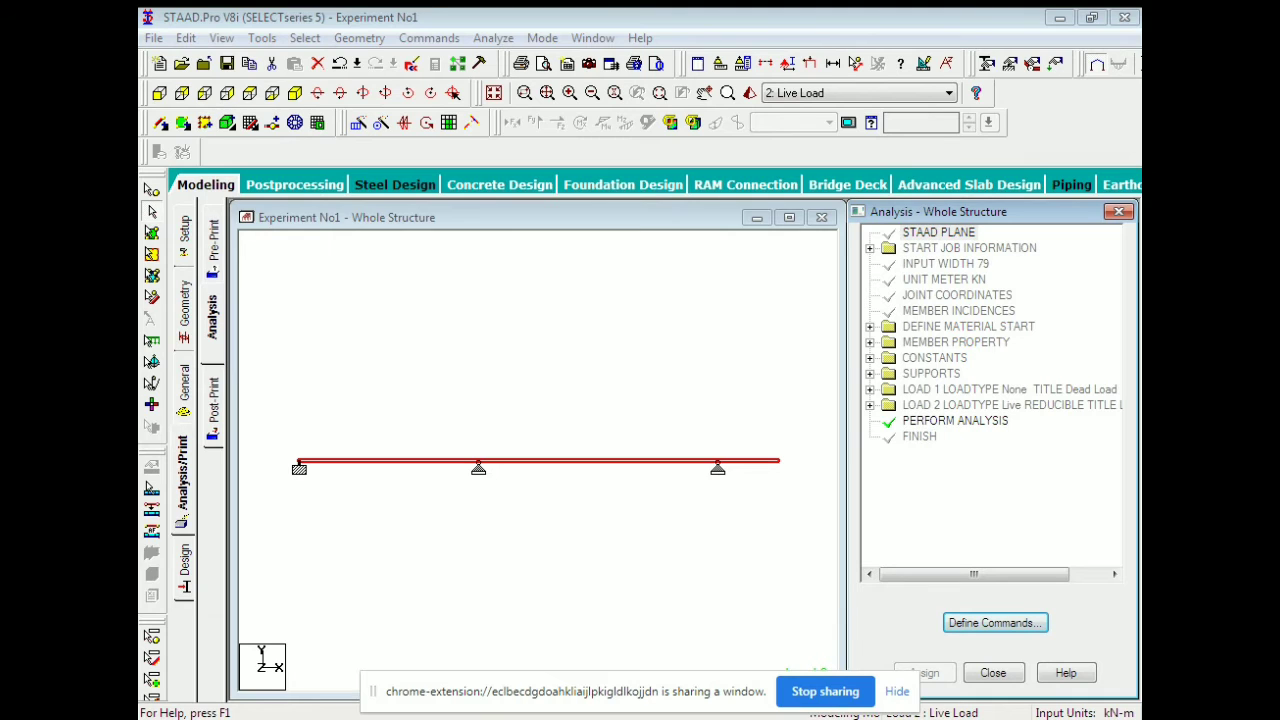
left_click(493, 38)
left_click(528, 60)
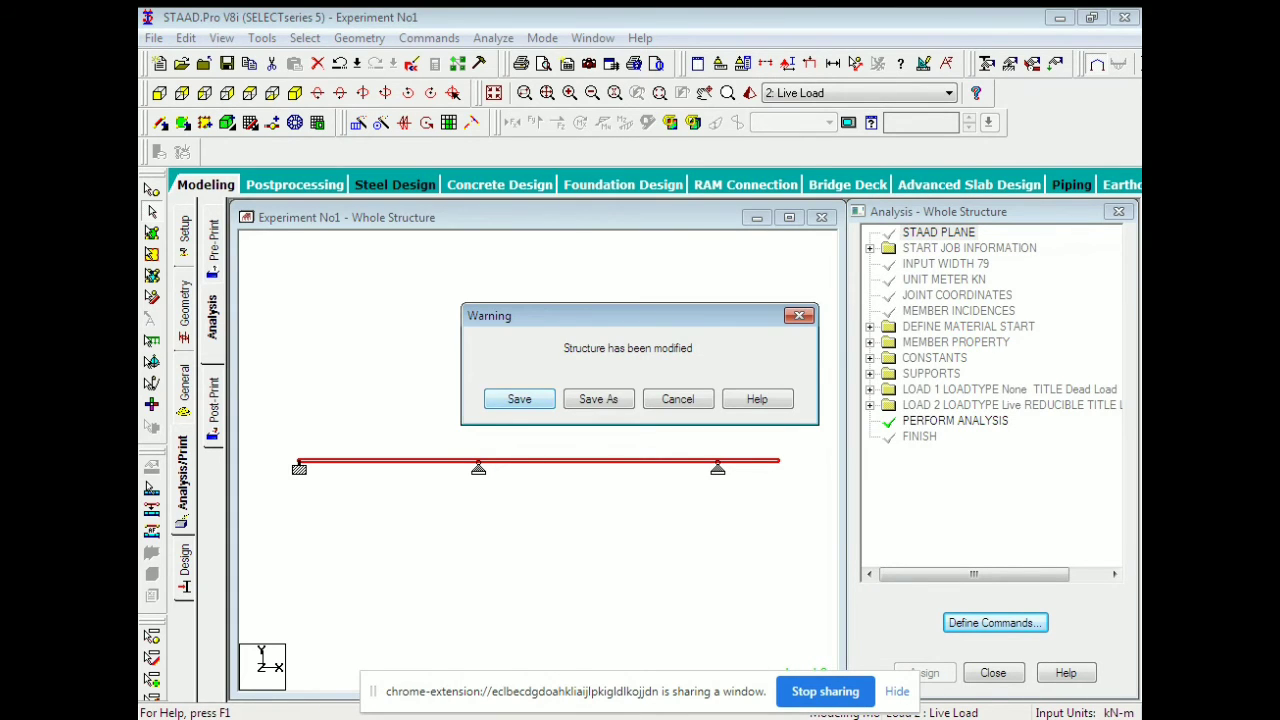
left_click(520, 398)
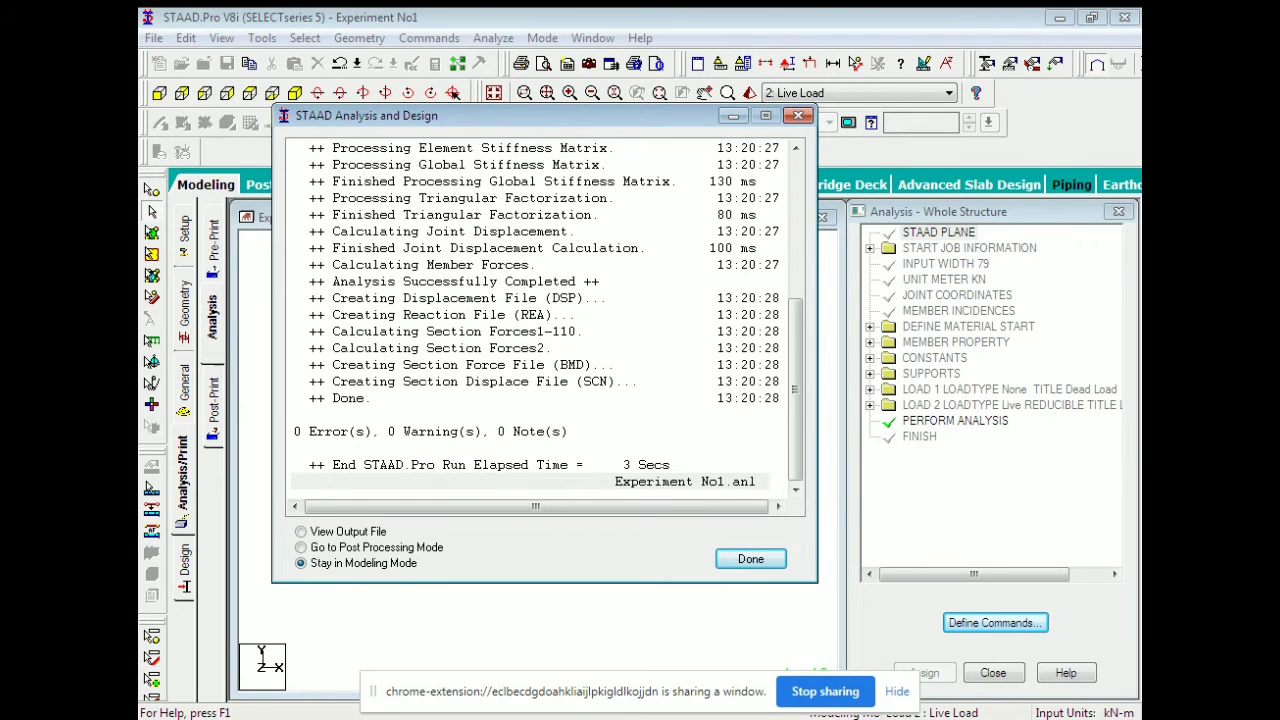
left_click(750, 559)
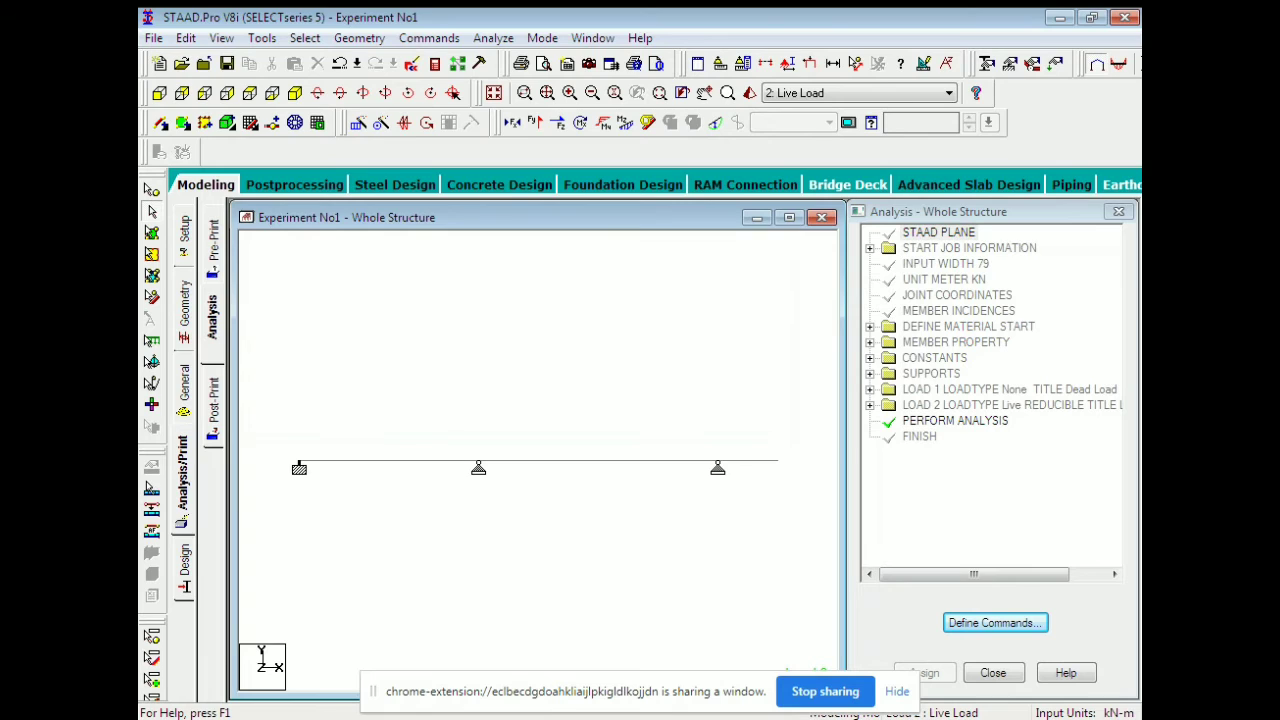
Display the shear force and bending moment diagrams on the beam.
left_click(535, 122)
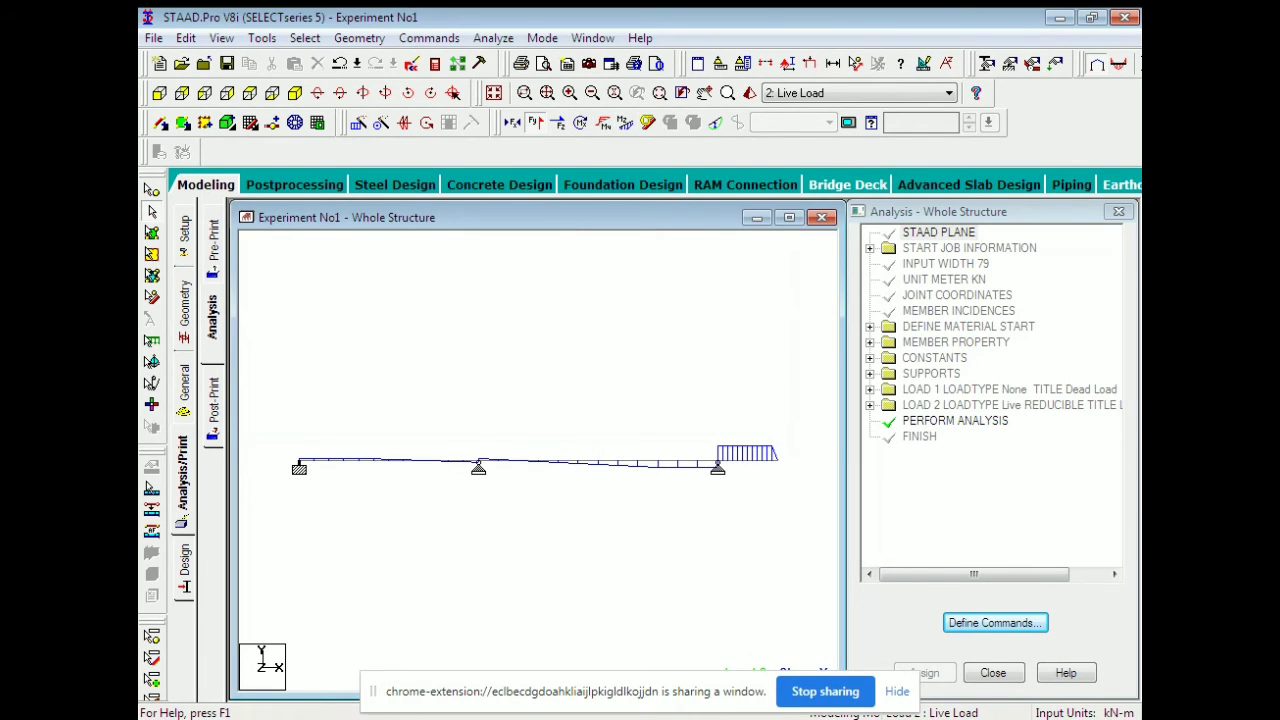
left_click(625, 122)
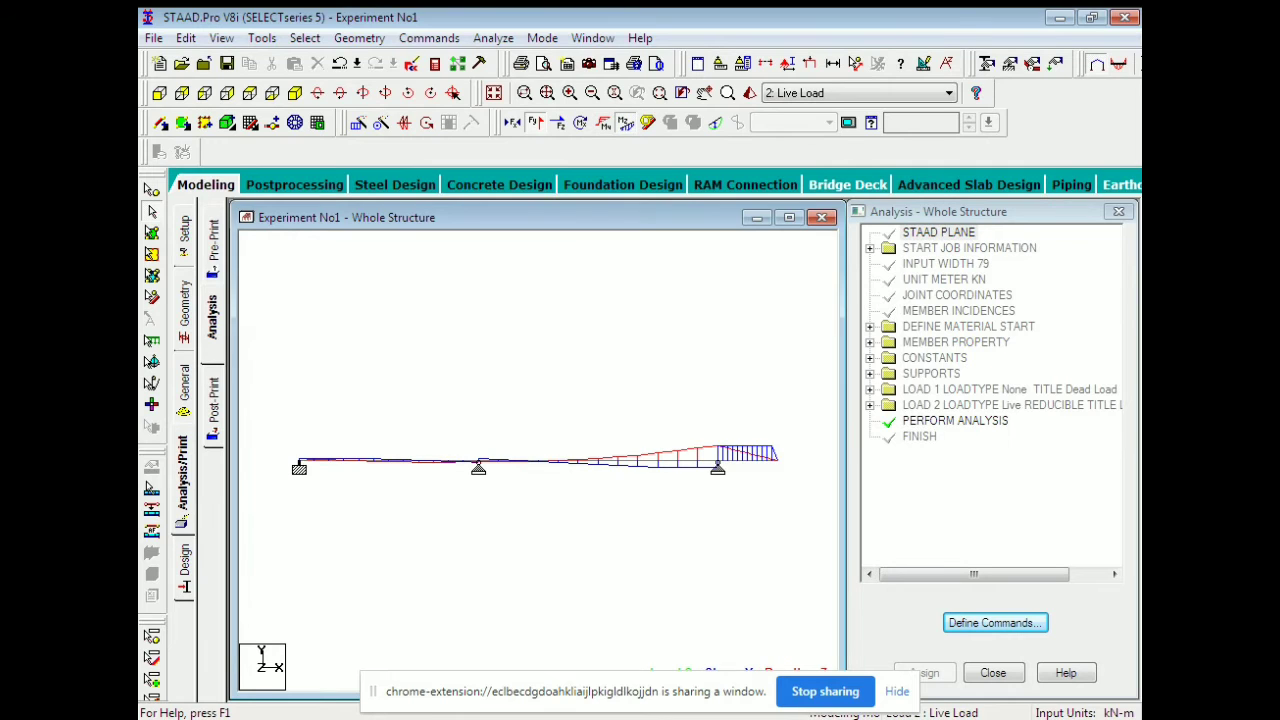
left_click(715, 122)
In the diagram Scales settings, set the Bending Z scale to 8 and the Shear Y scale to 25.
left_click(788, 63)
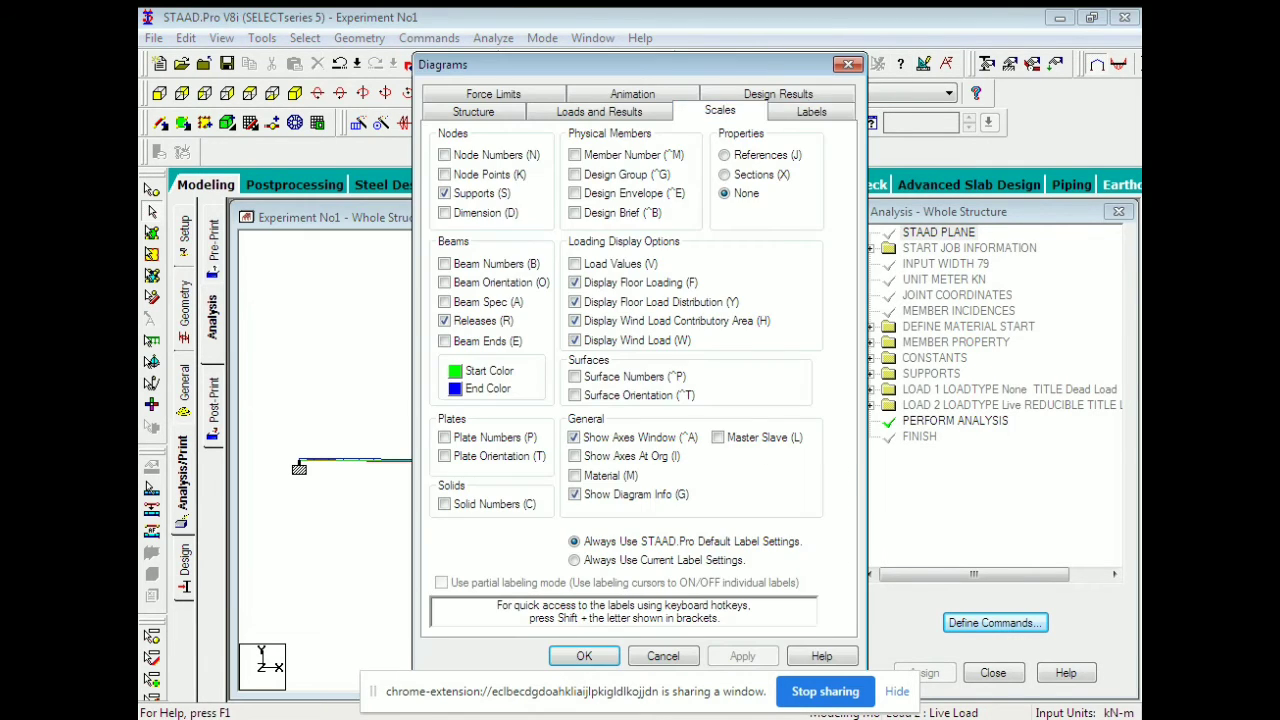
left_click(720, 111)
left_click(745, 145)
left_click_drag(600, 64, 948, 56)
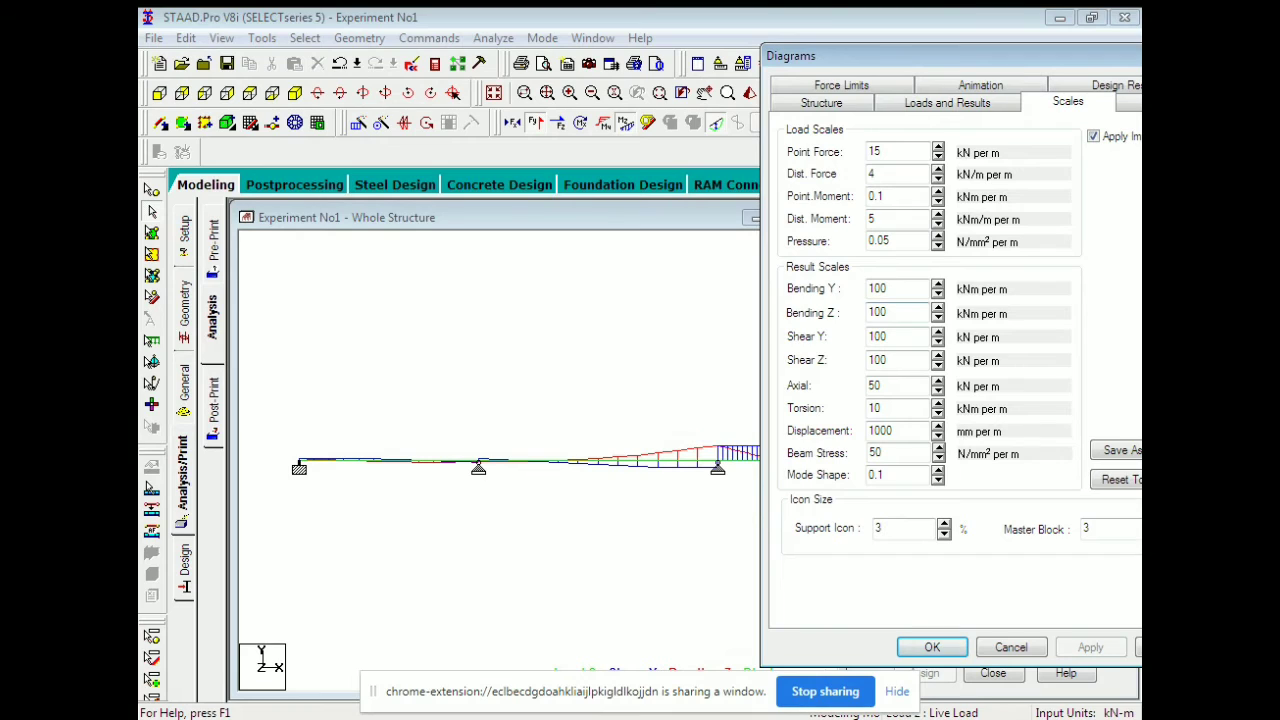
double_click(869, 312)
type("120")
left_click(938, 307)
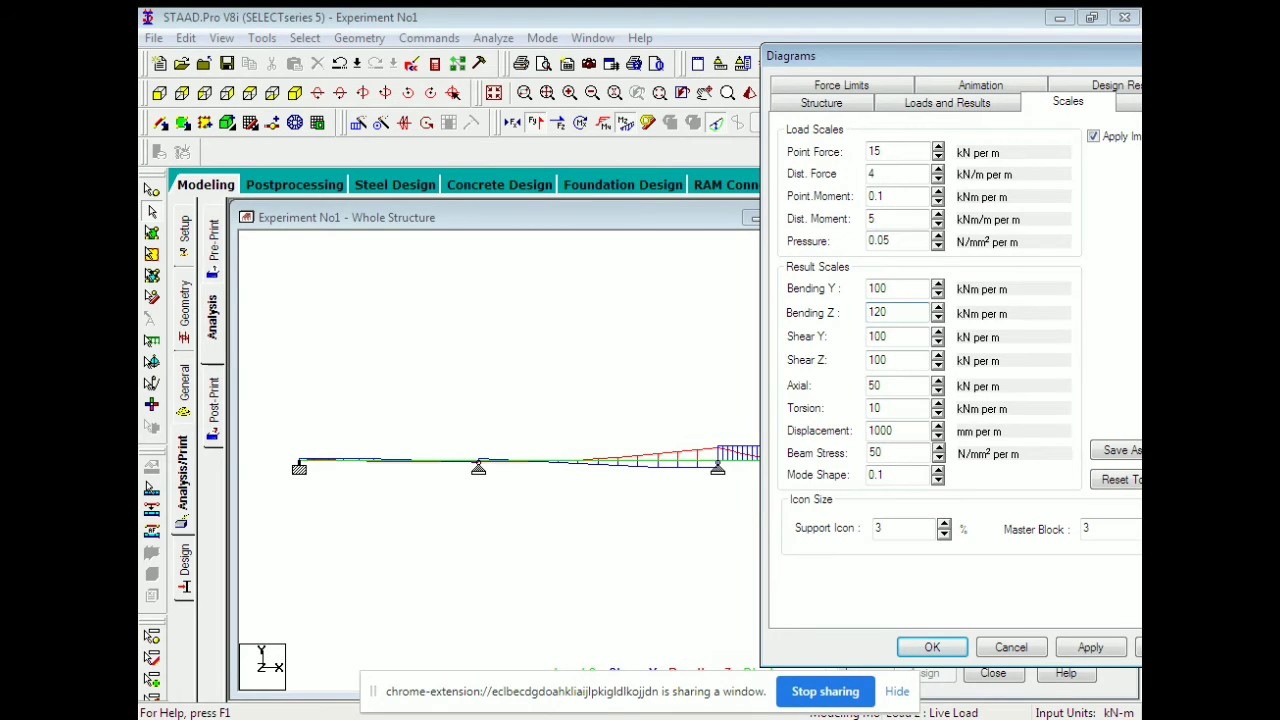
left_click(938, 307)
left_click(938, 318)
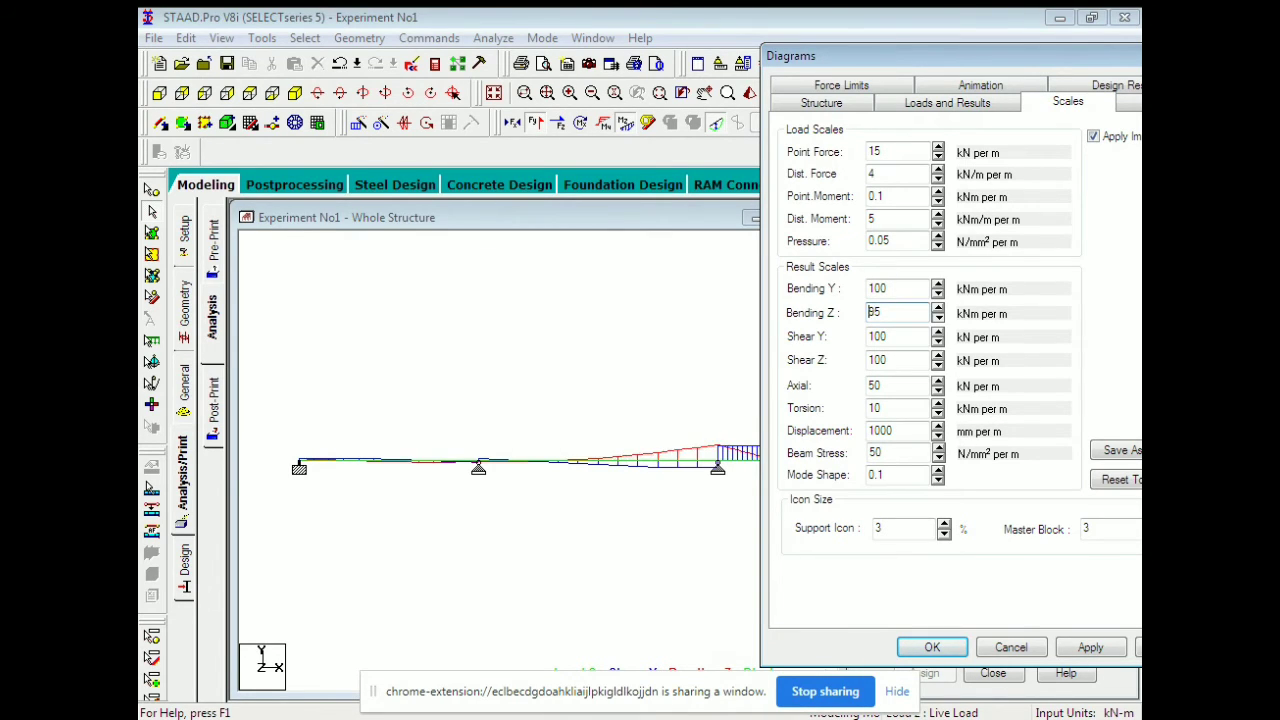
left_click(938, 318)
left_click(938, 318)
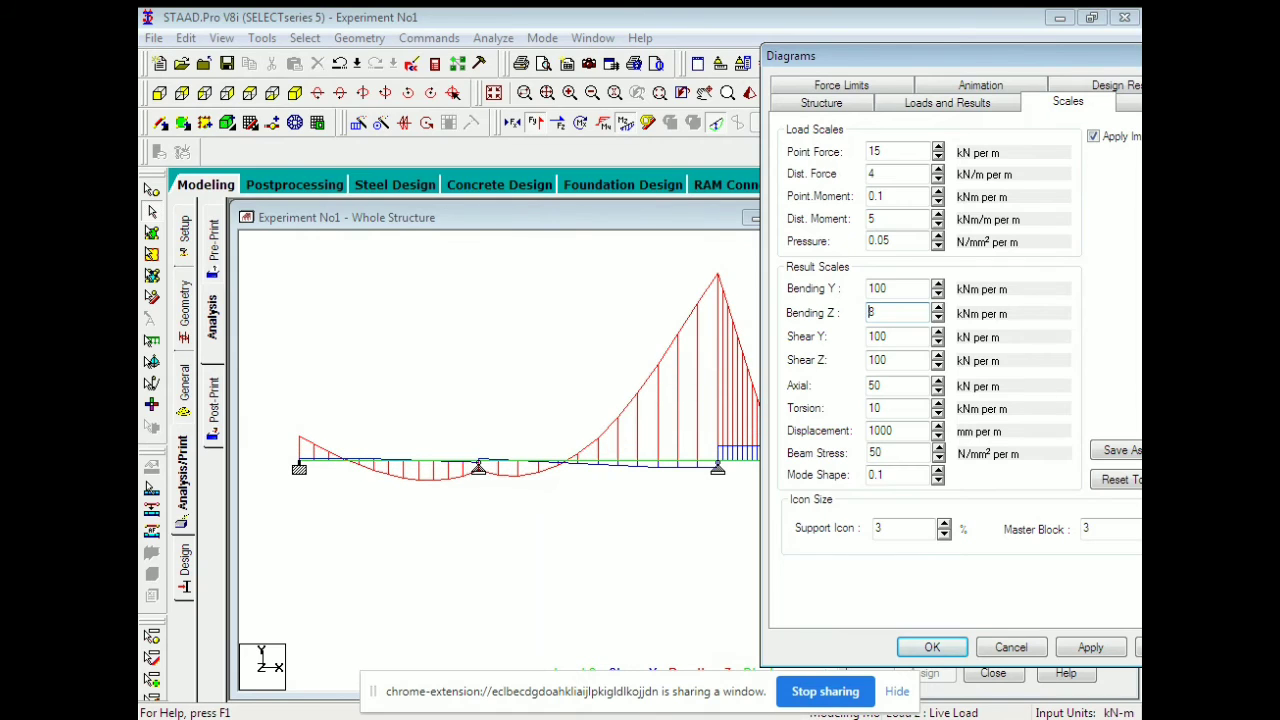
left_click(938, 342)
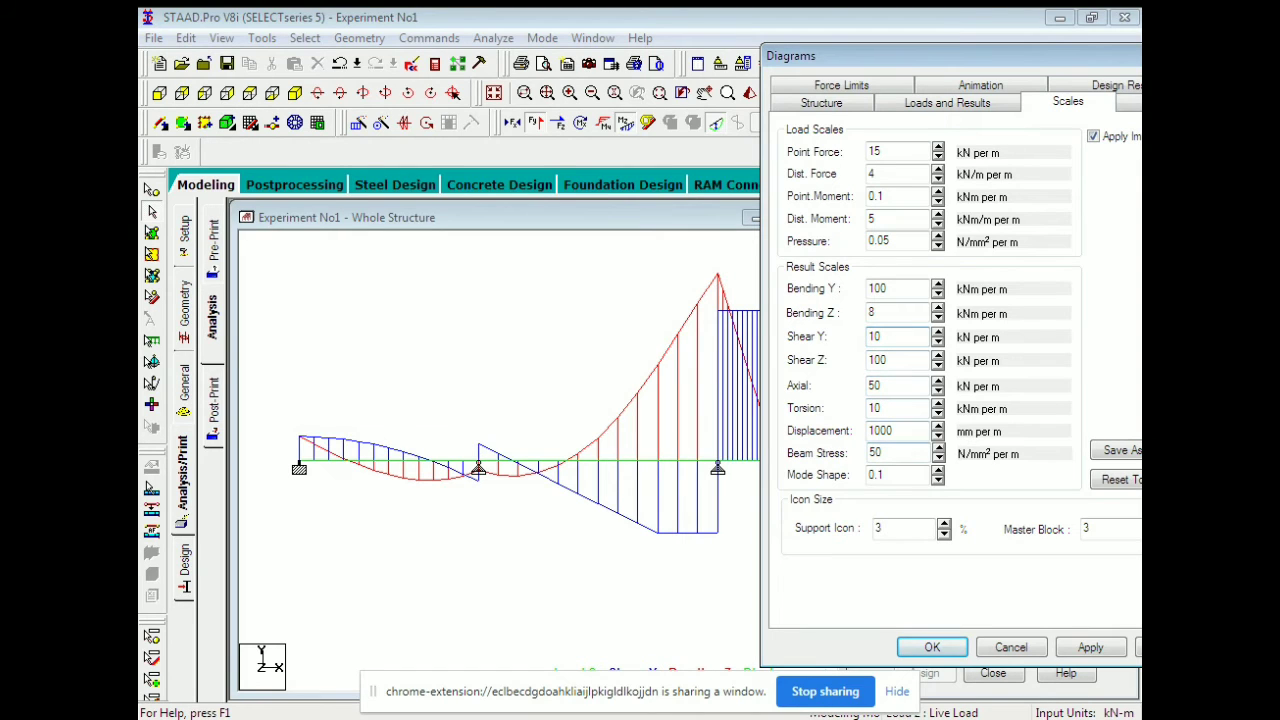
Lower the Displacement scale to 0.3 and close the scale settings.
left_click(938, 427)
left_click(938, 436)
left_click(938, 436)
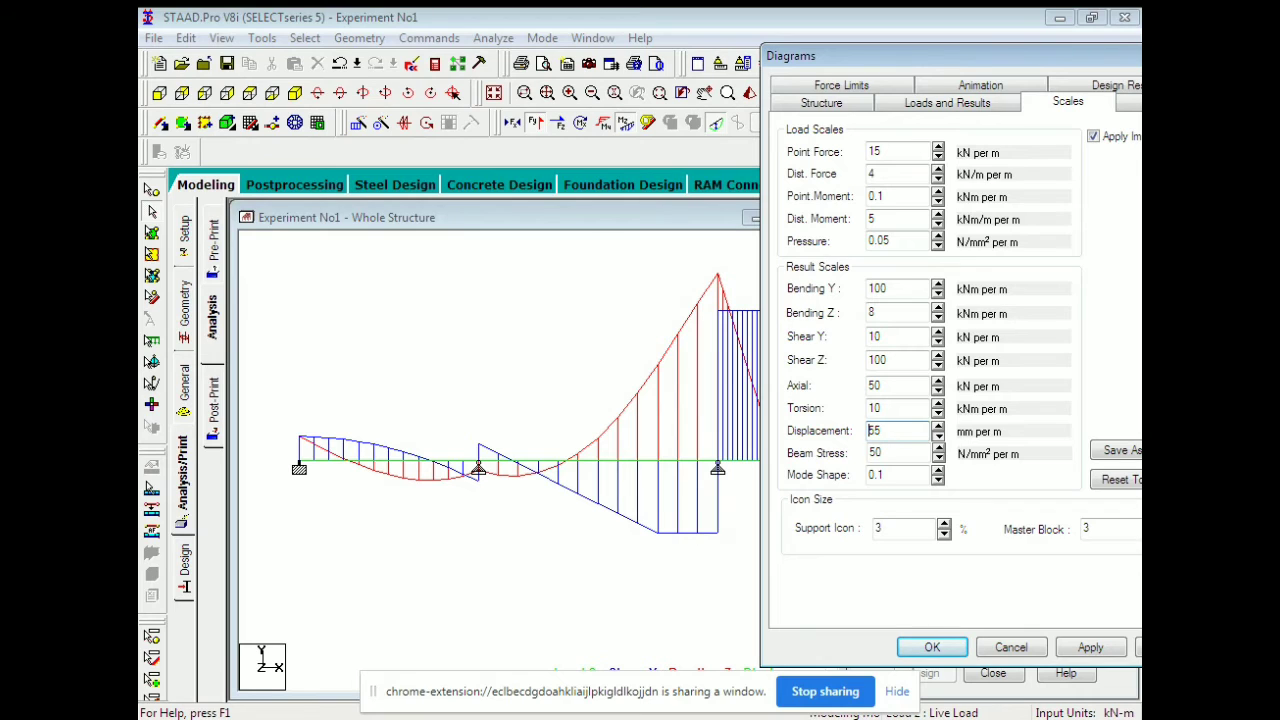
left_click(938, 436)
left_click(938, 436)
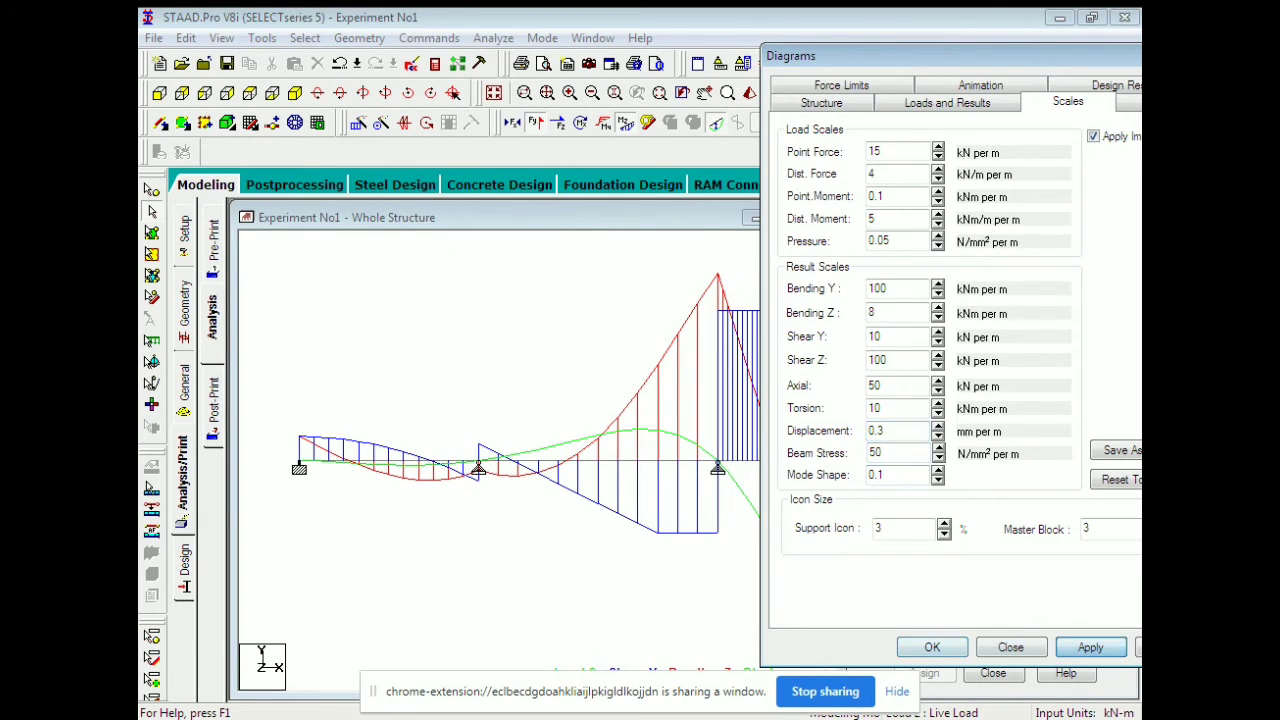
key("Return")
Toggle the Fy, Mz and Displacement diagrams so only the Mz bending-moment diagram remains.
left_click(535, 123)
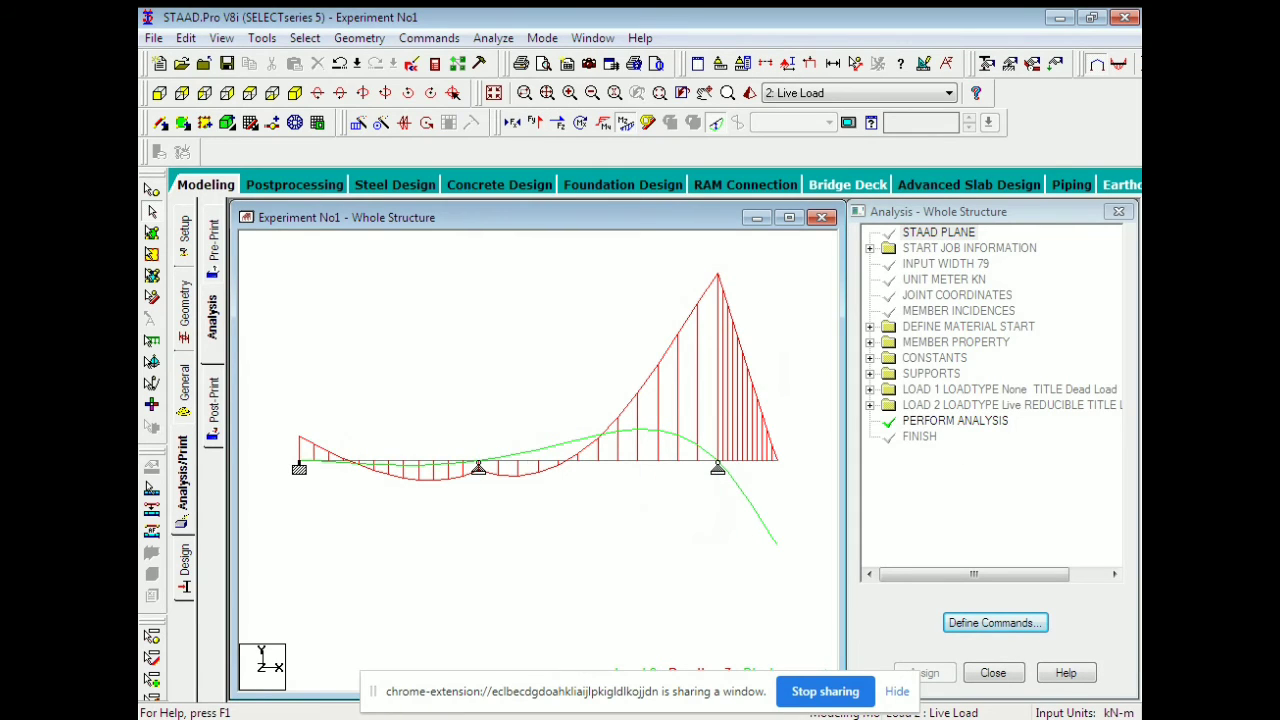
left_click(626, 123)
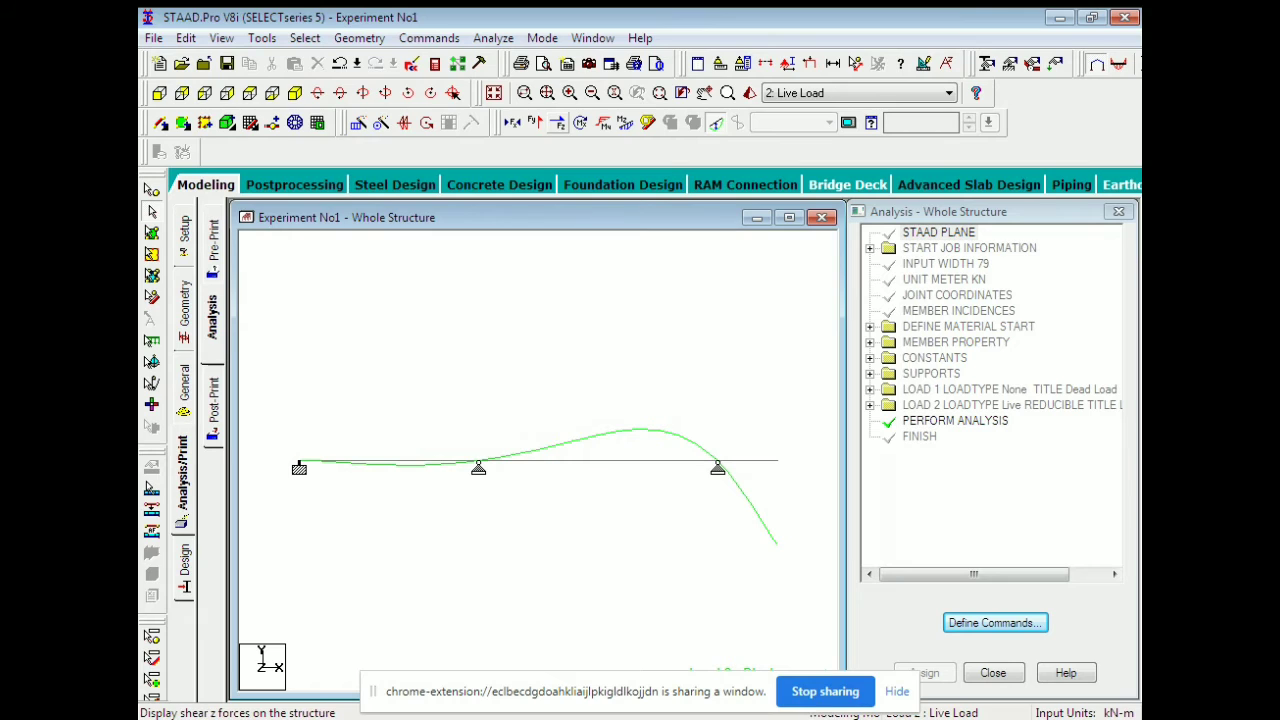
left_click(535, 123)
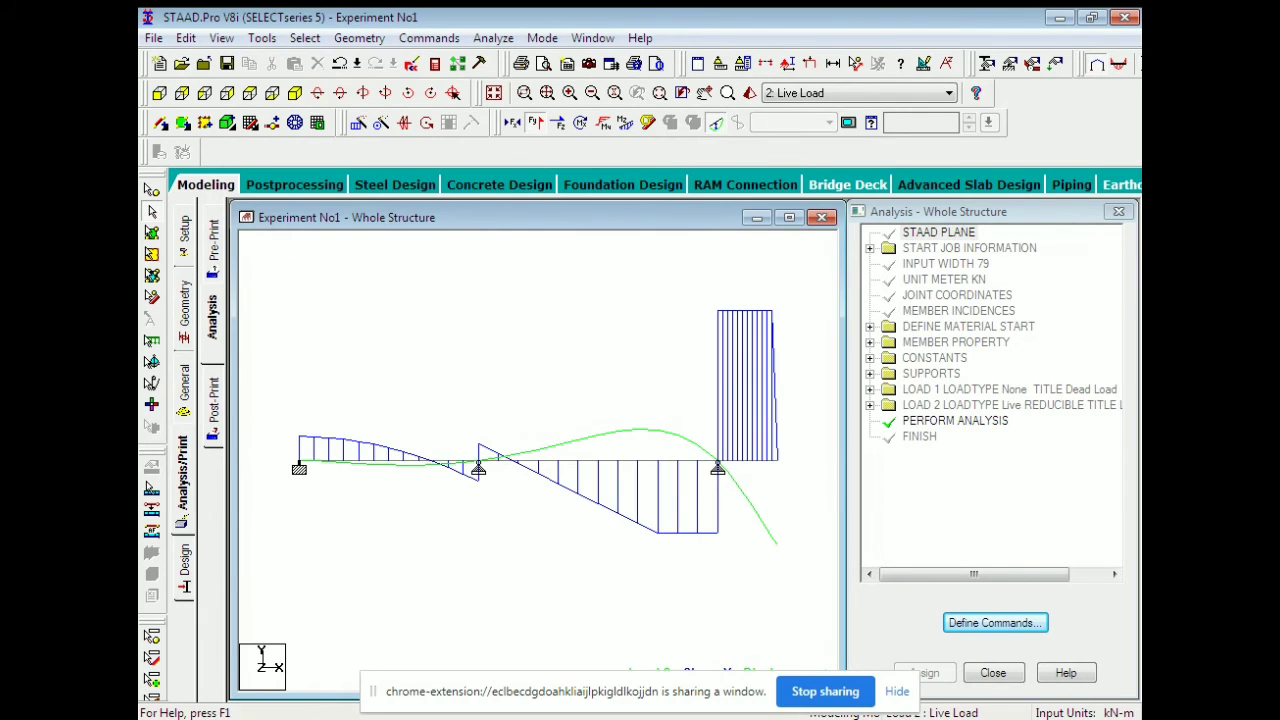
left_click(716, 123)
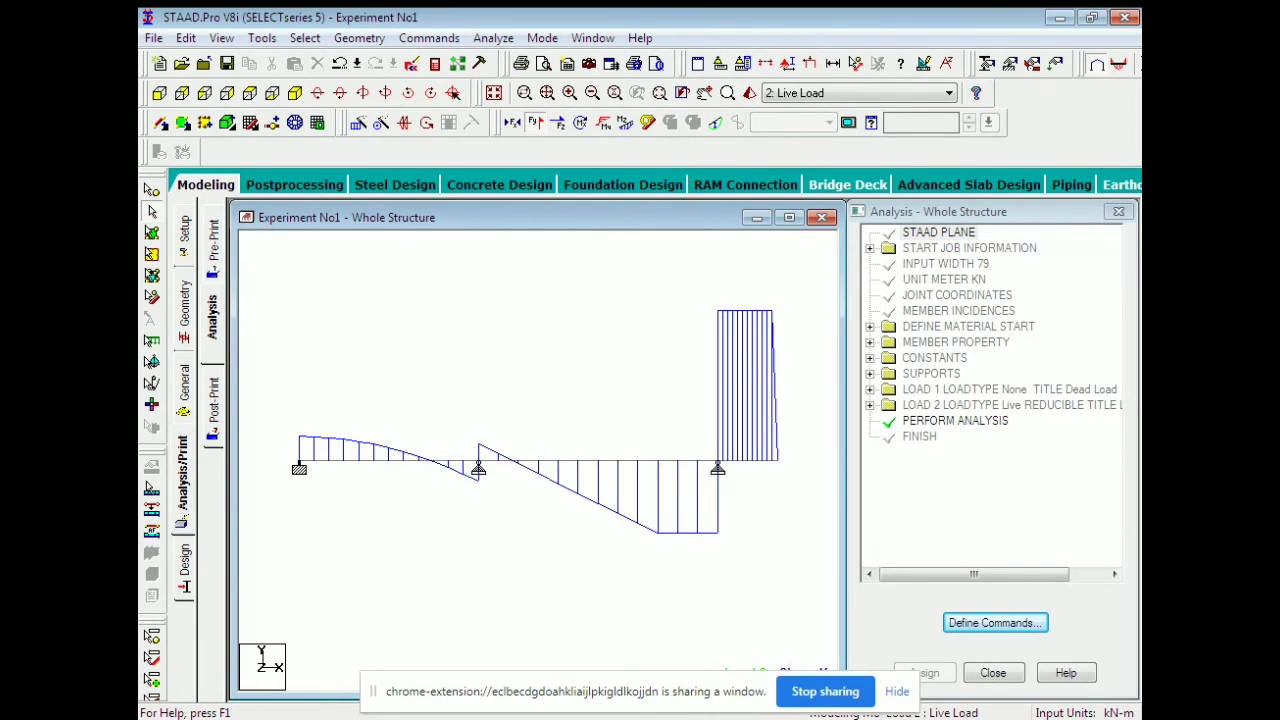
left_click(626, 123)
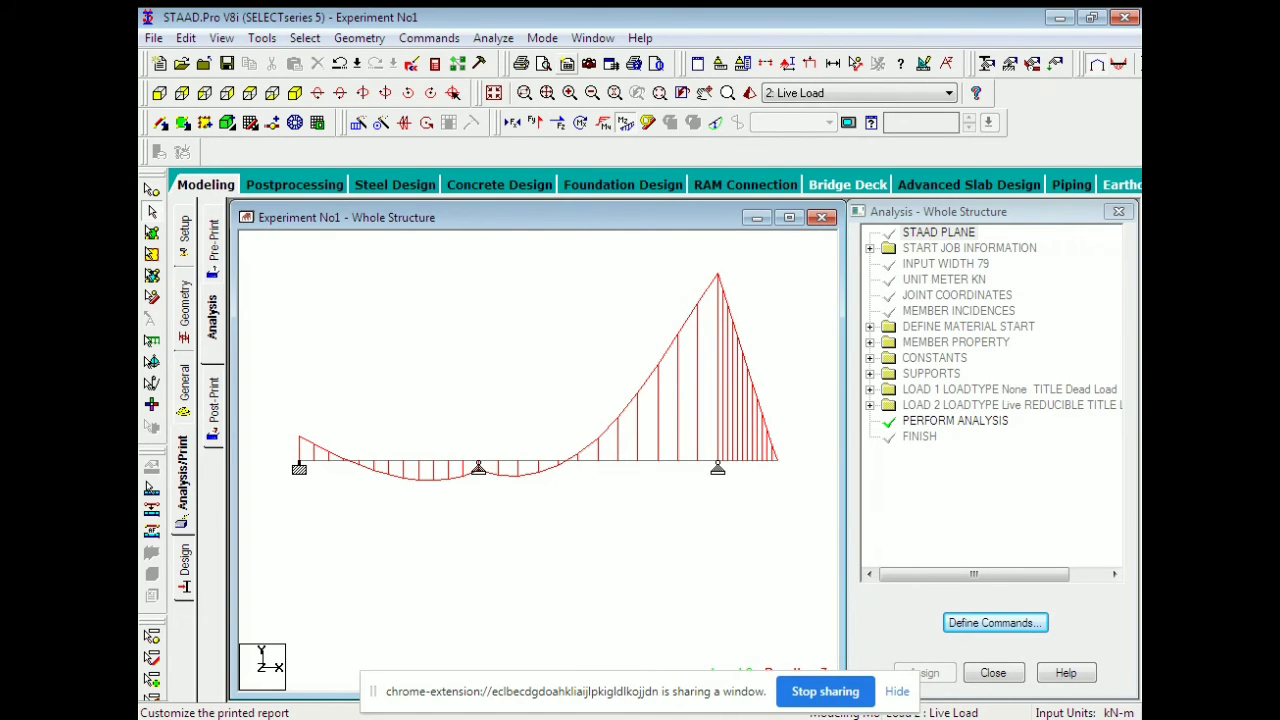
In Report Setup, move all Input items to Selected and view the Load Cases tab.
left_click(567, 63)
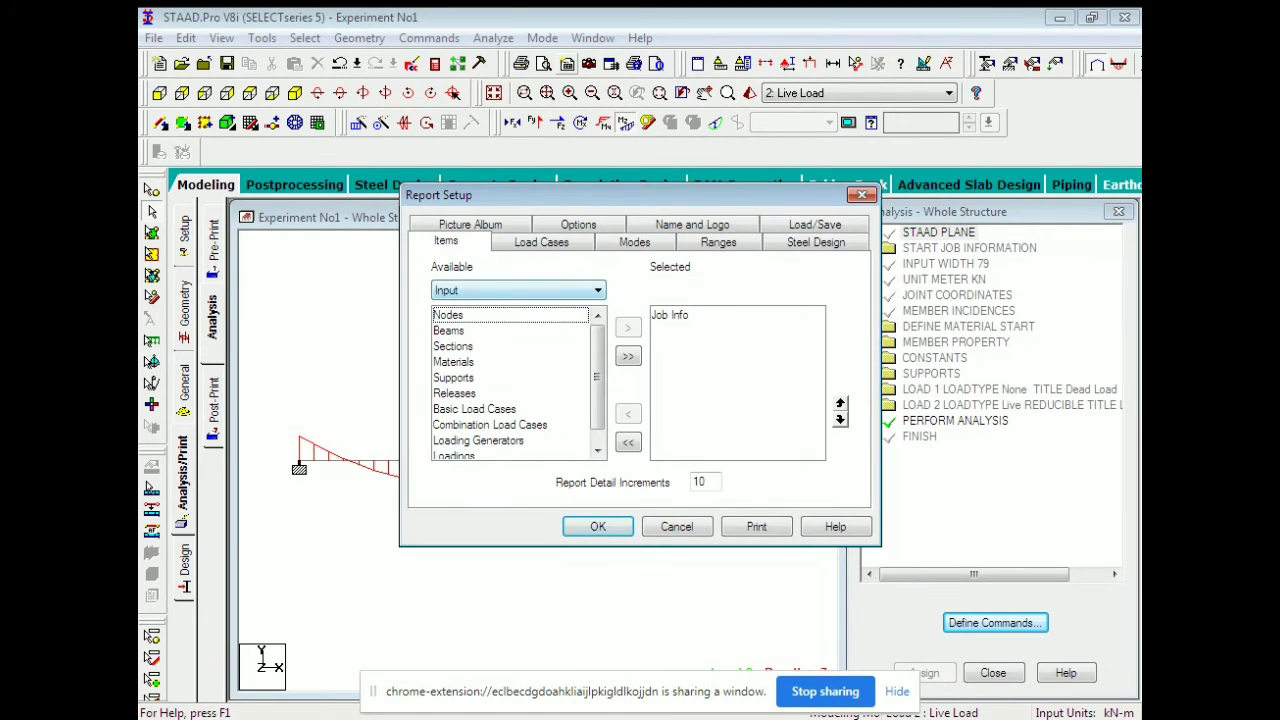
left_click(628, 356)
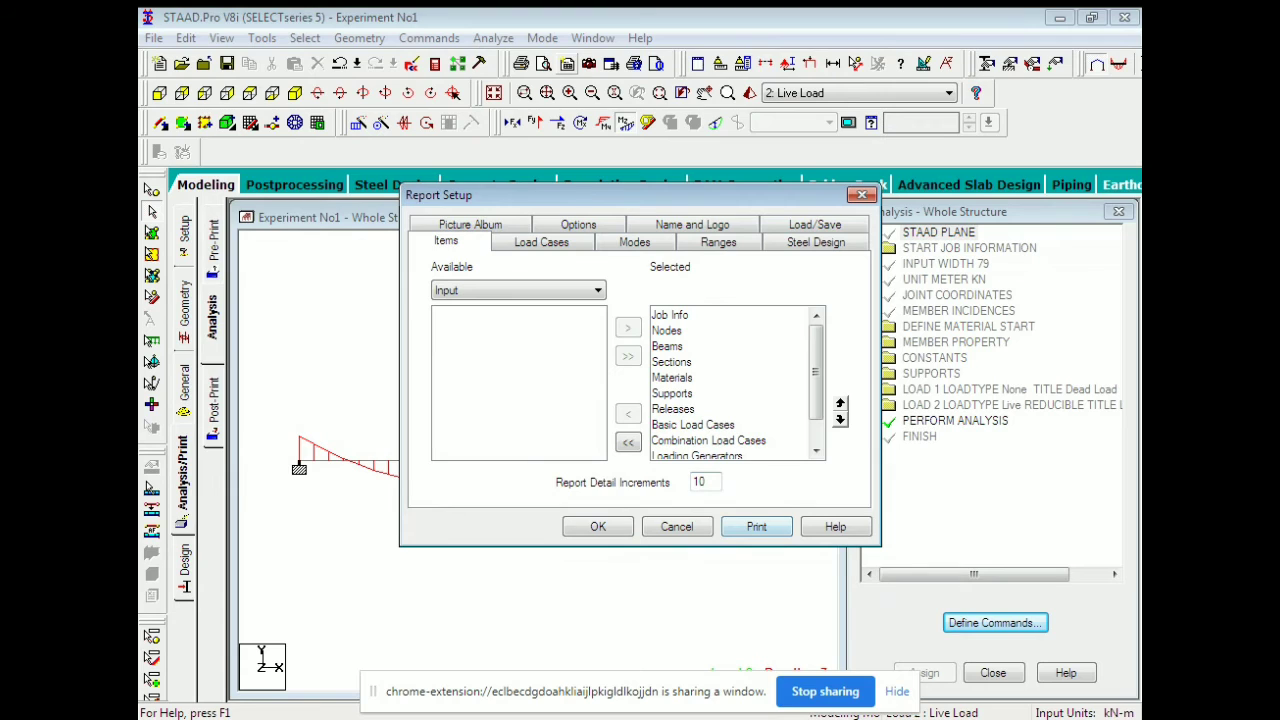
left_click(541, 242)
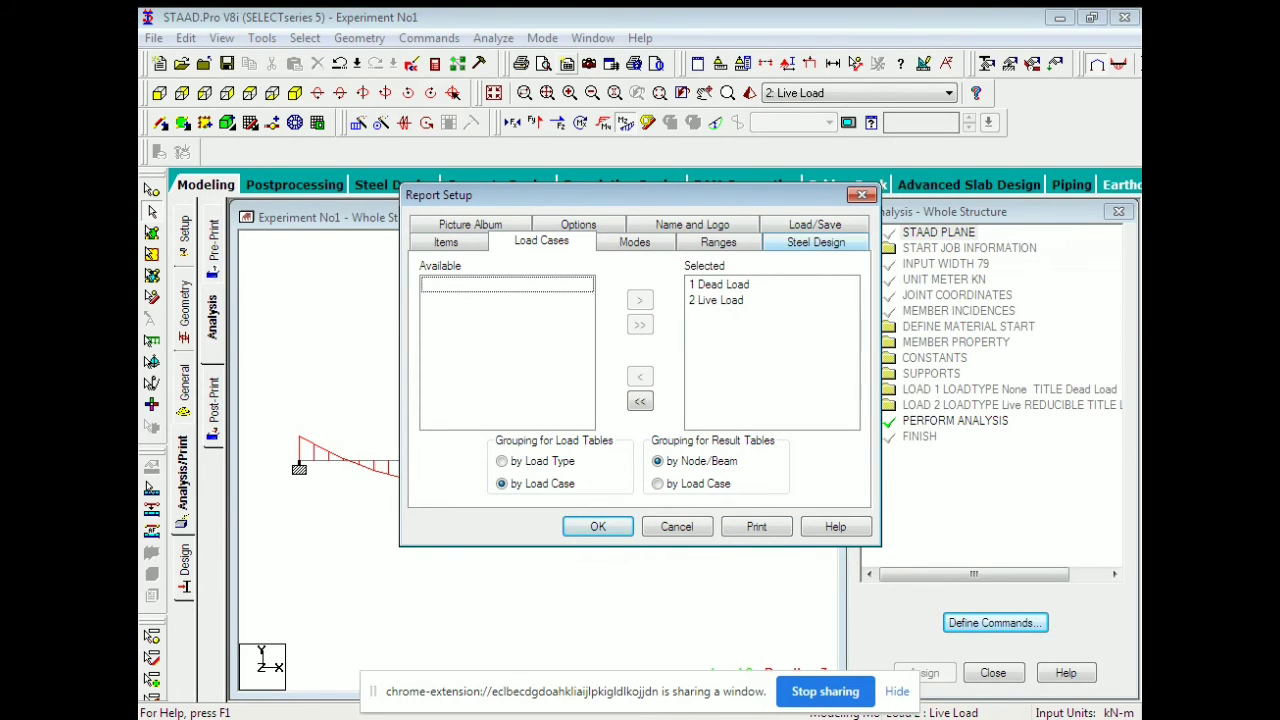
Find the Picture Album empty, then set the Available items list to Pictures.
left_click(470, 224)
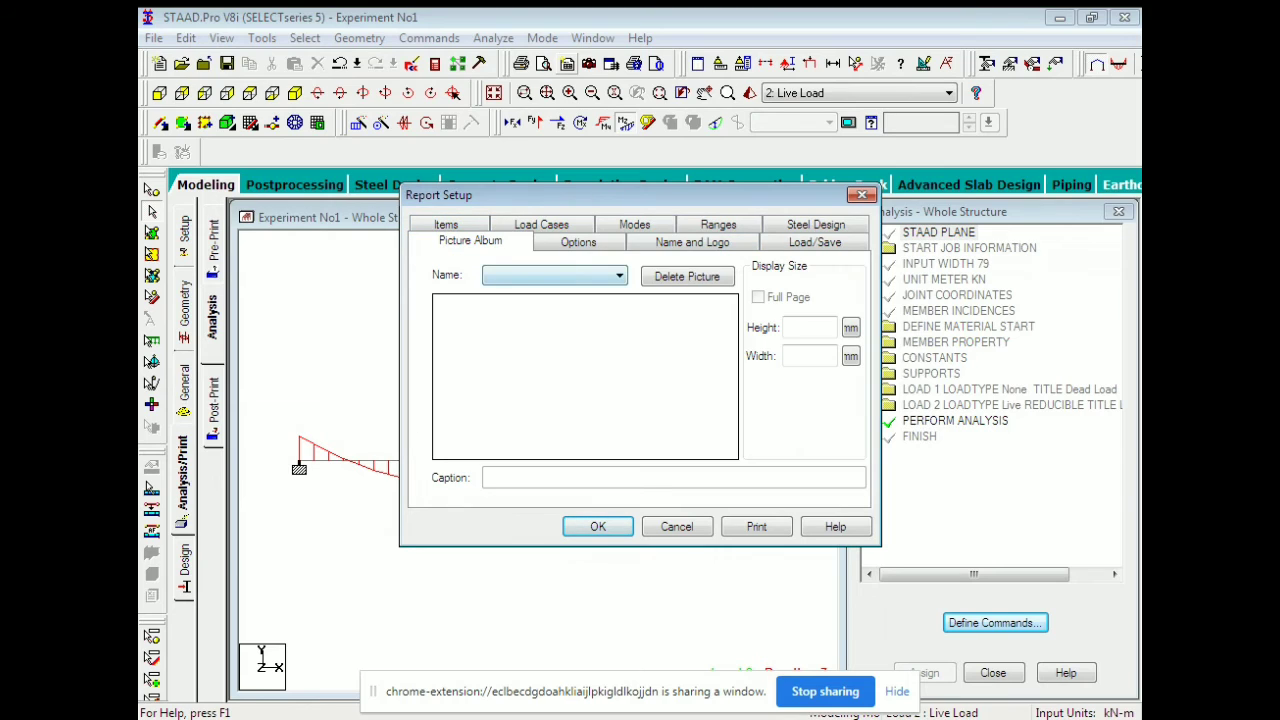
left_click(556, 276)
left_click(556, 276)
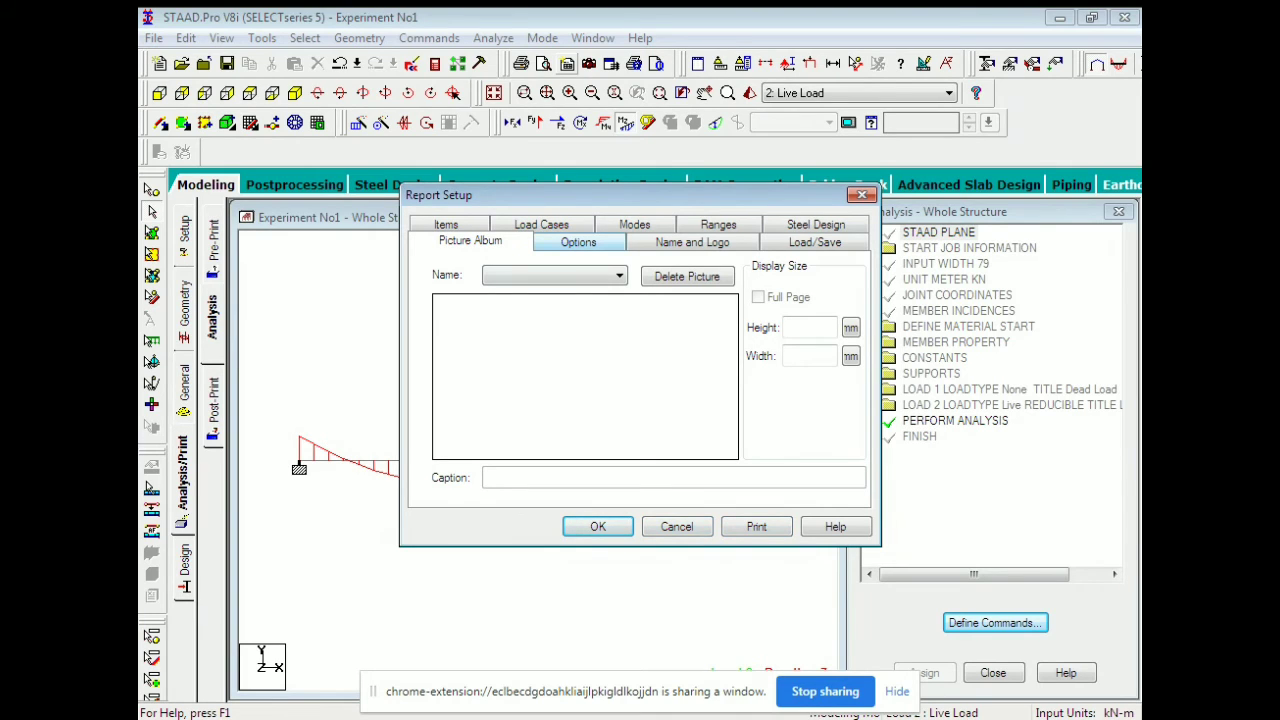
left_click(446, 224)
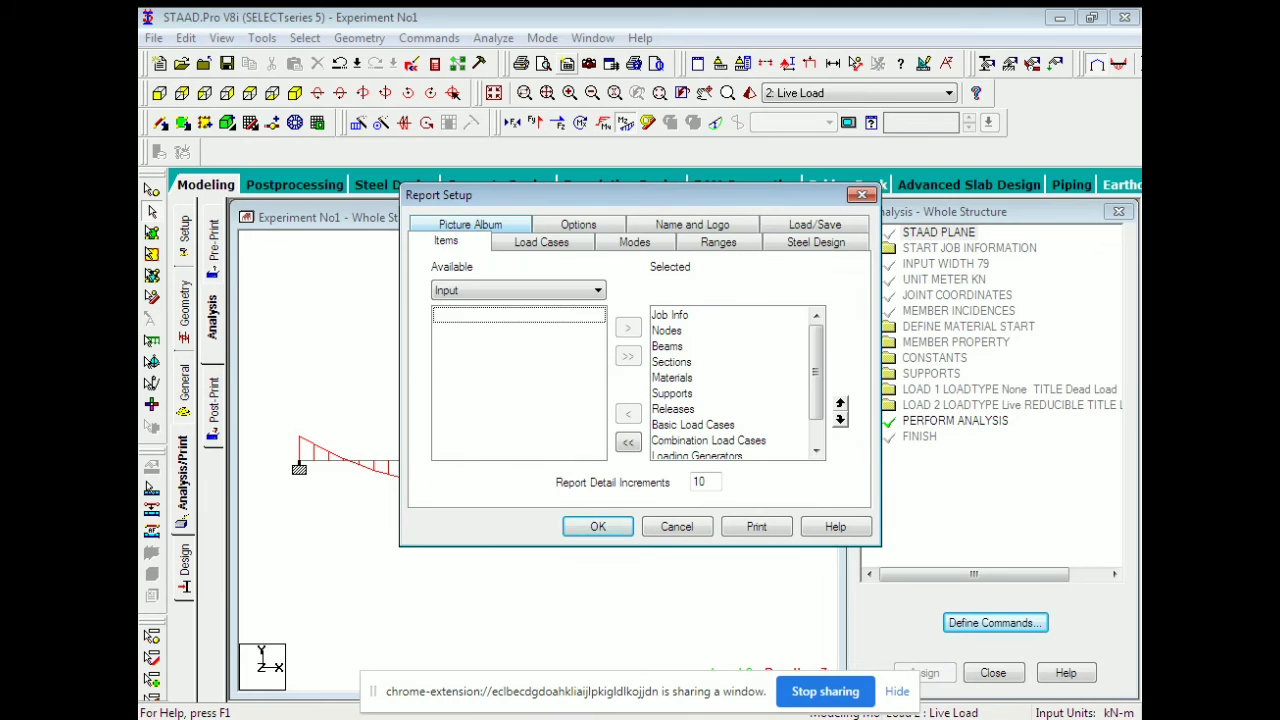
left_click(518, 290)
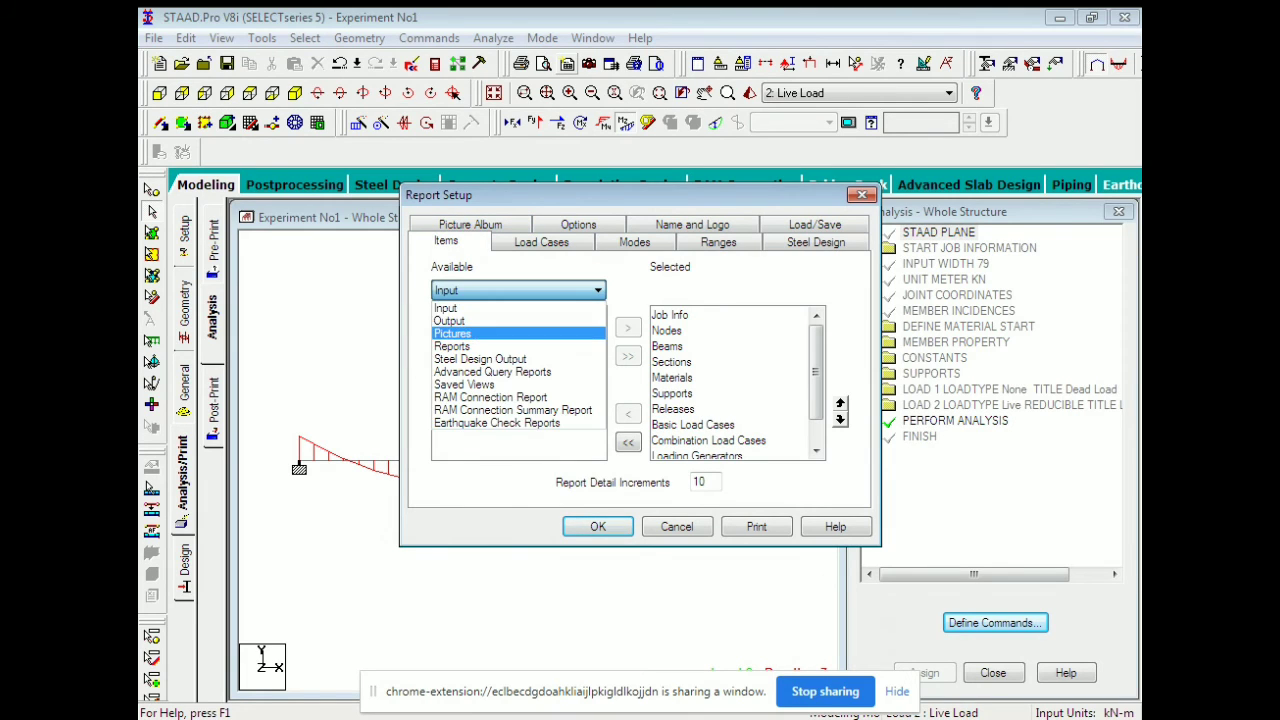
left_click(480, 333)
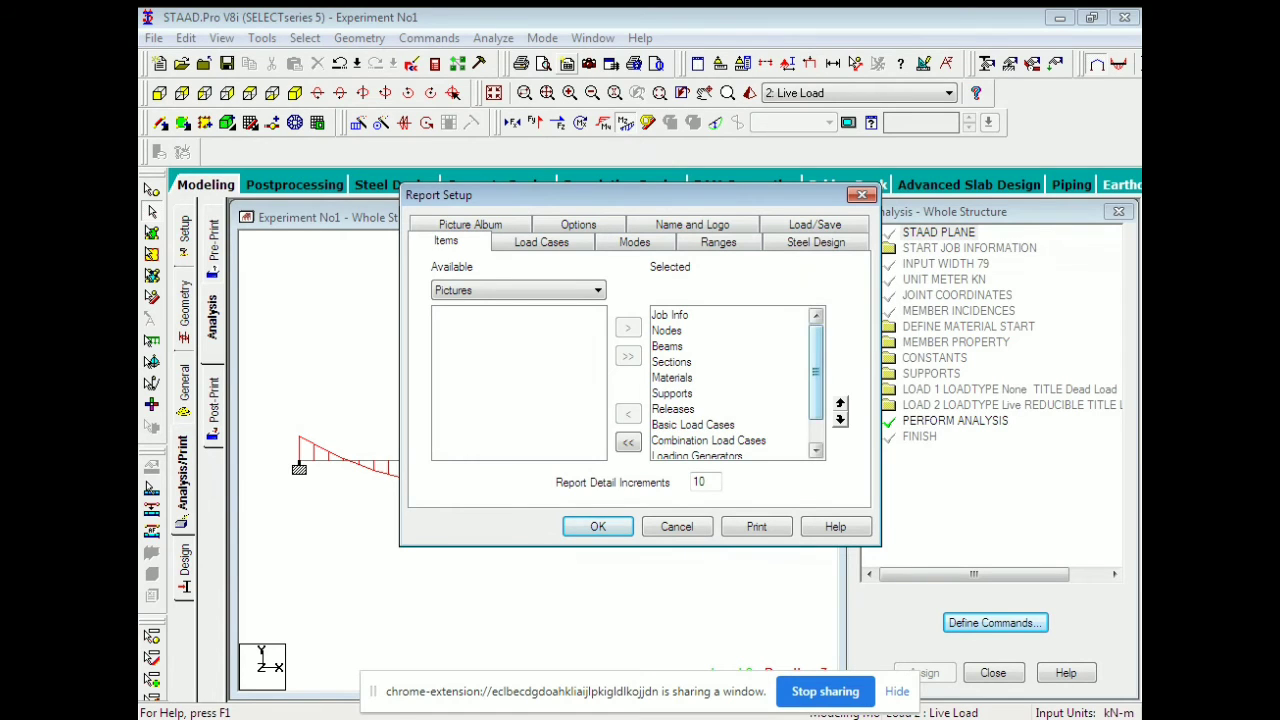
Browse the Name and Logo, Load Cases and Picture Album tabs, then close Report Setup.
scroll(730, 383, "down", 1)
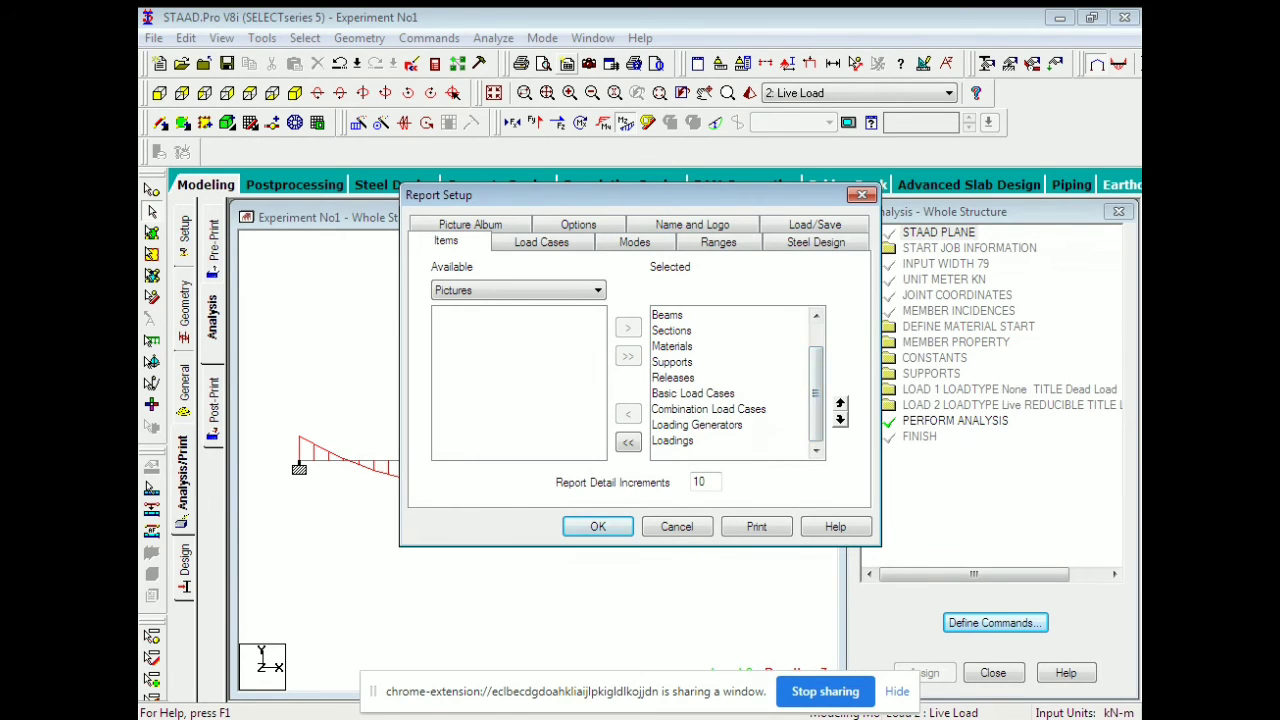
scroll(730, 383, "up", 1)
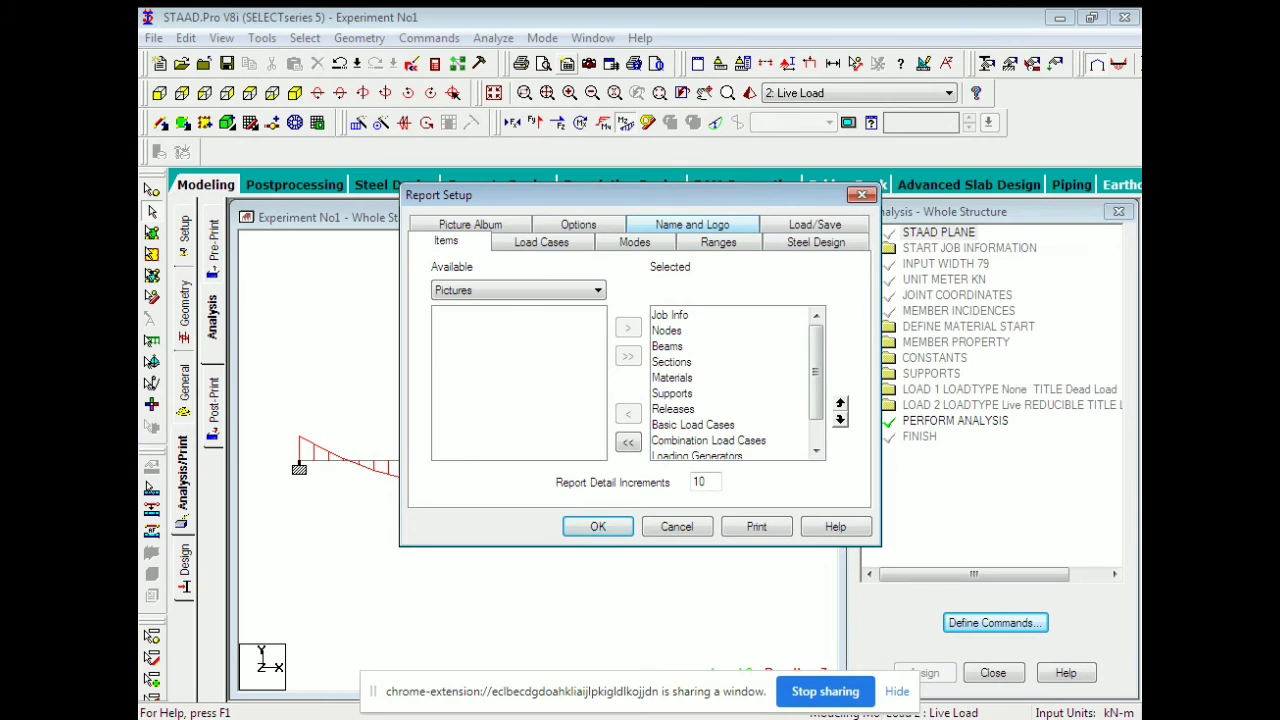
left_click(692, 224)
left_click(541, 224)
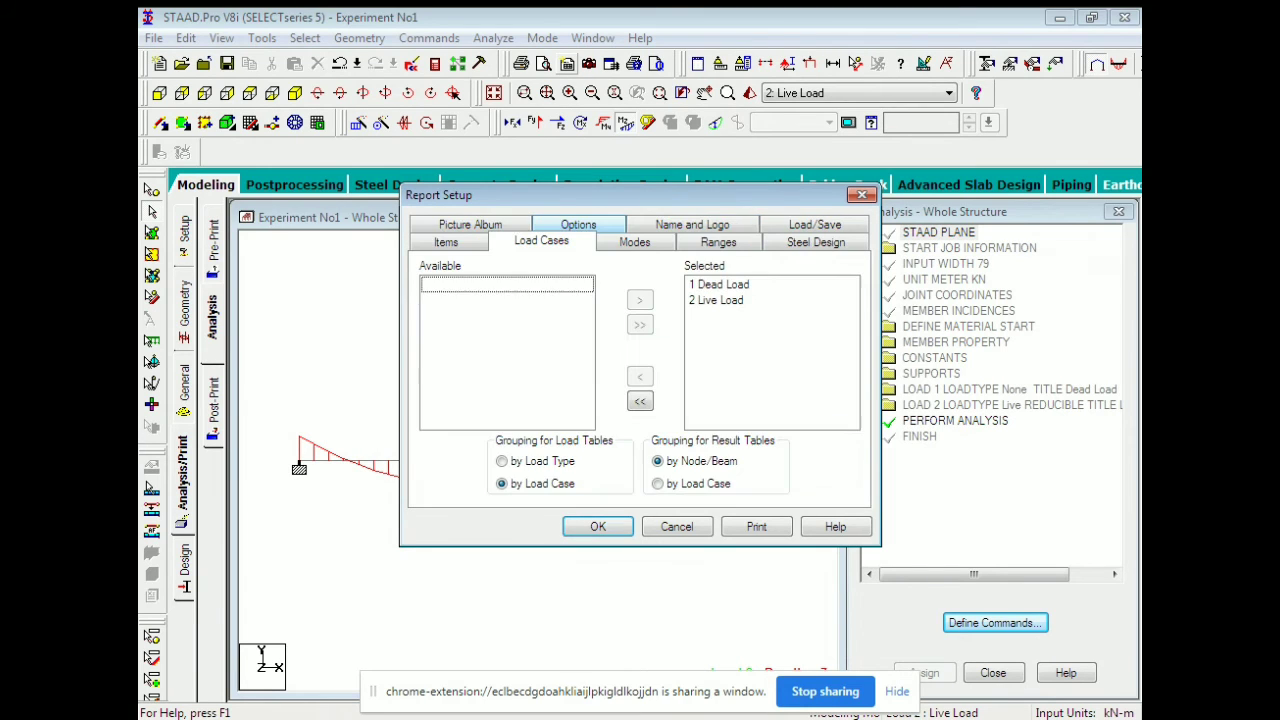
left_click(470, 224)
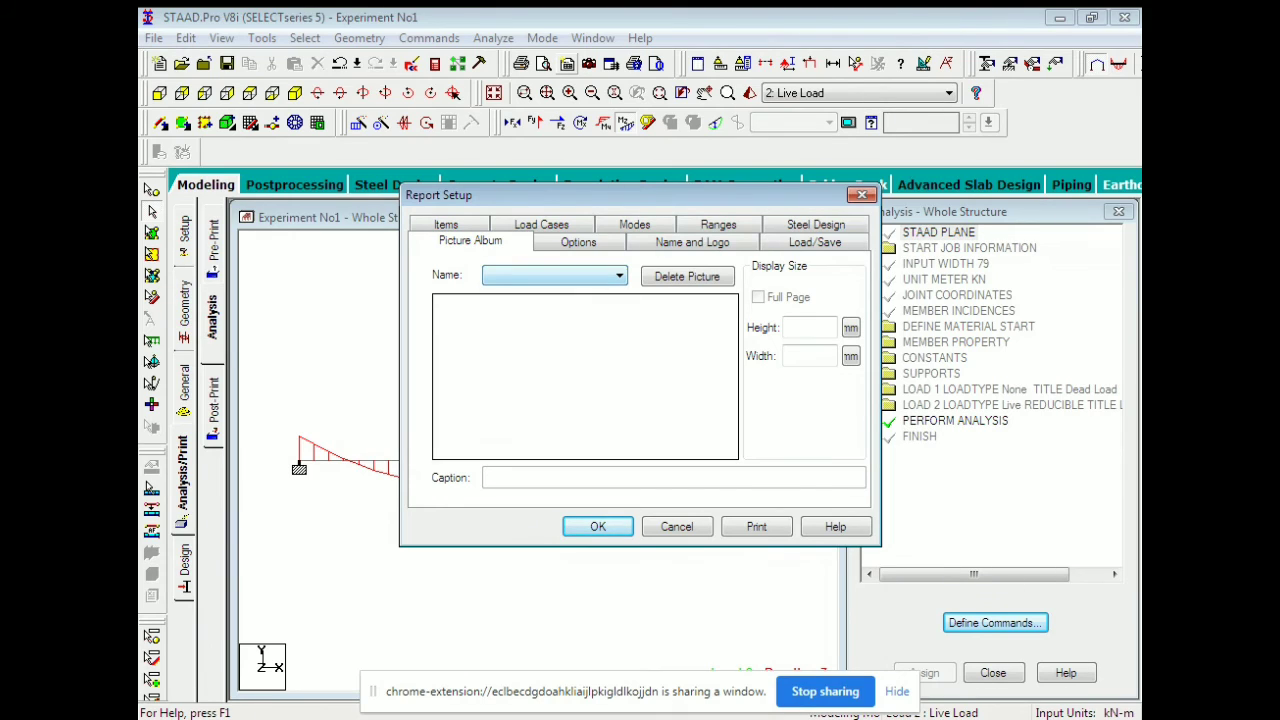
left_click(861, 194)
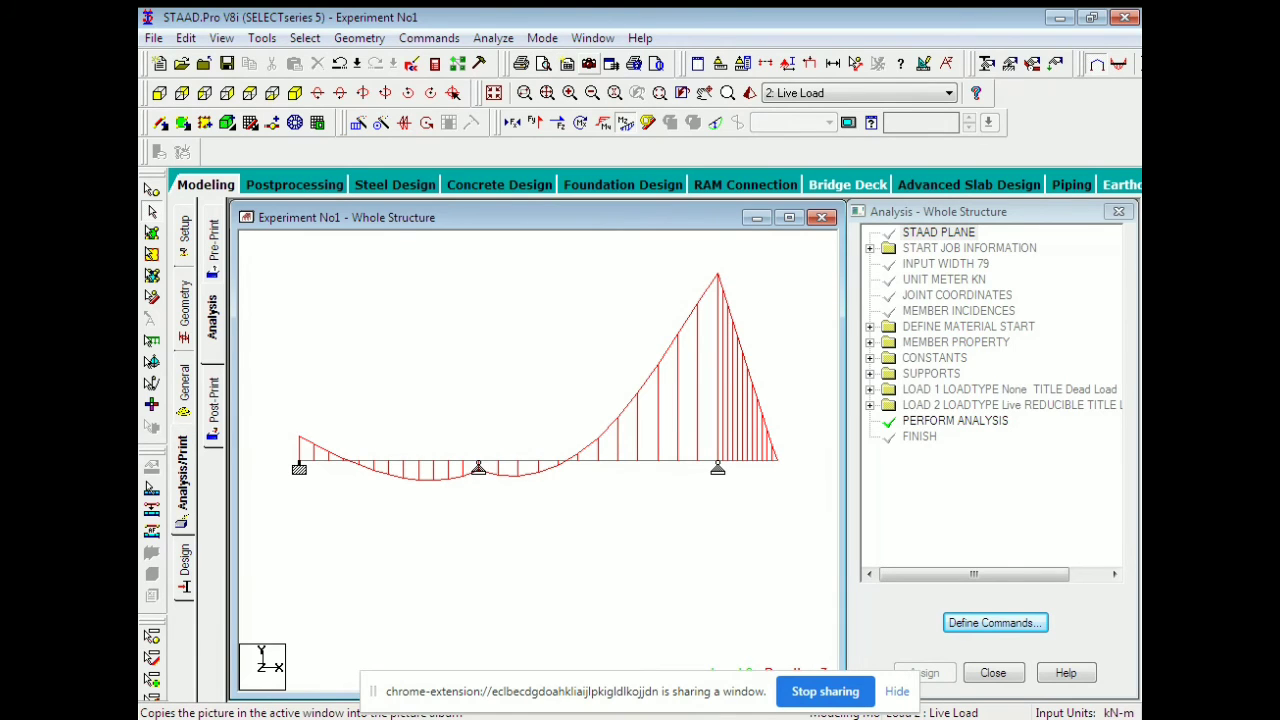
Save the bending-moment diagram as a picture with ID 'BM'.
left_click(589, 63)
left_click_drag(567, 338, 521, 338)
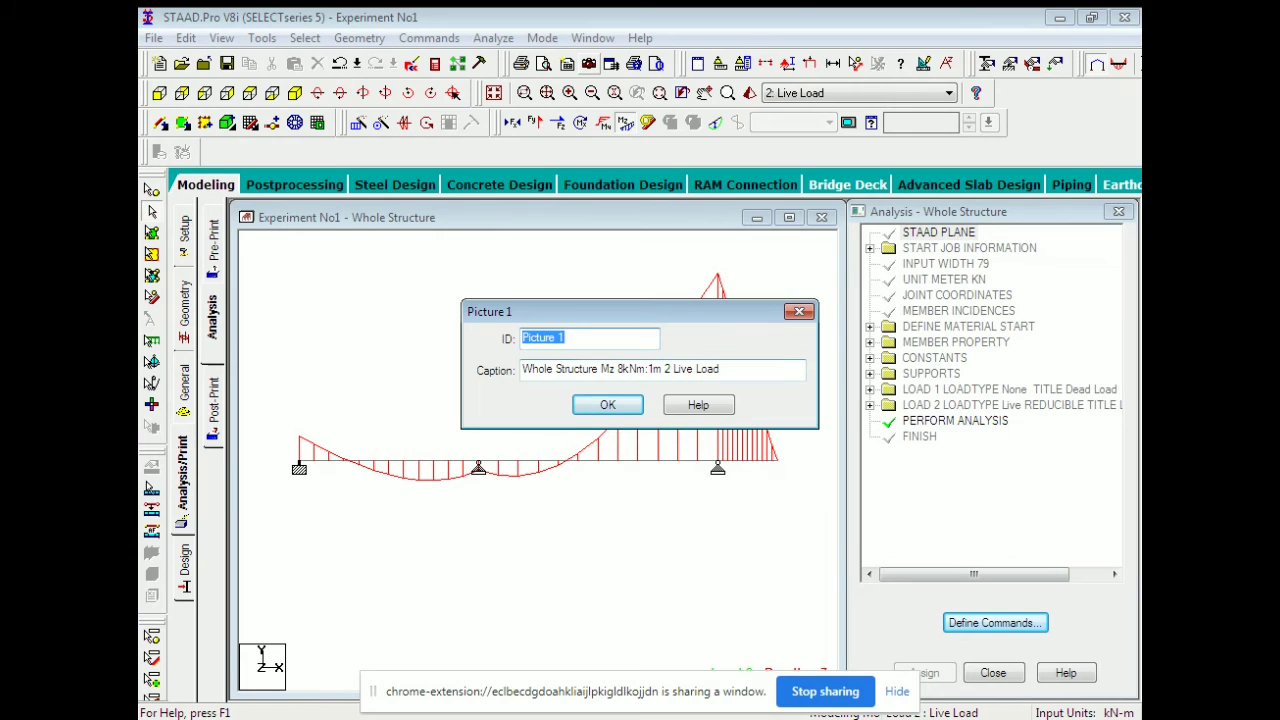
type("BM")
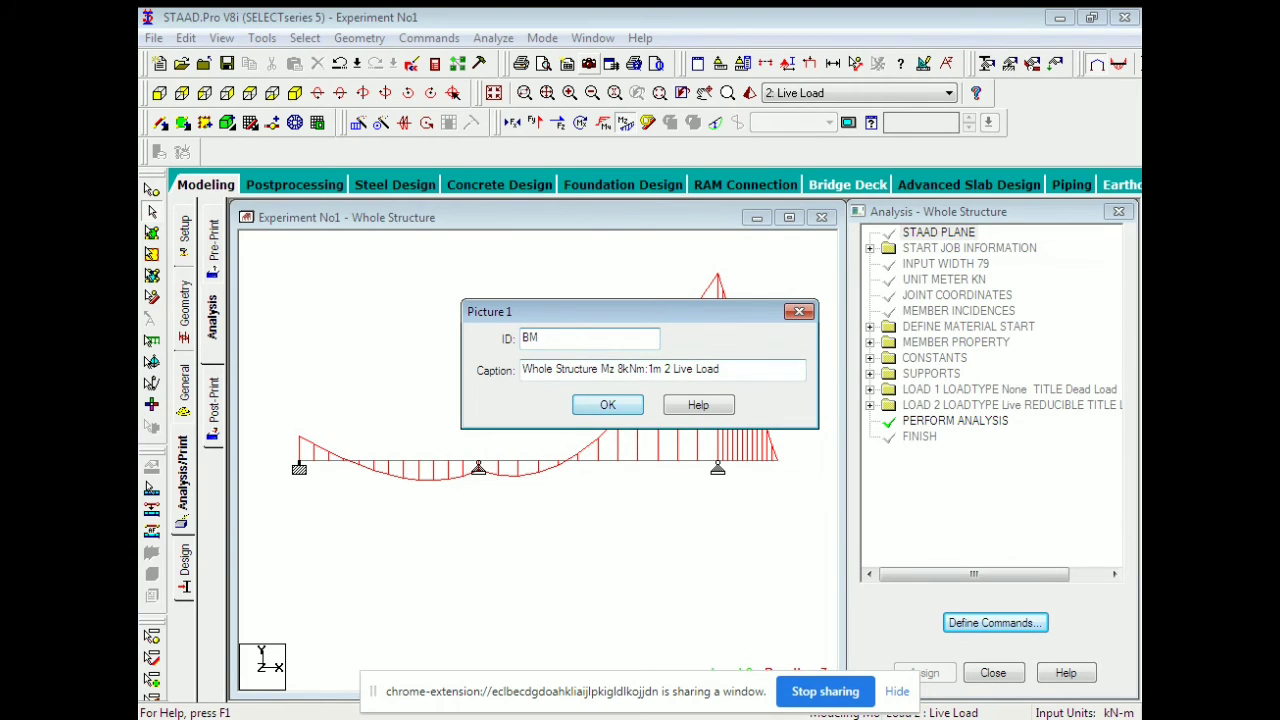
key("Return")
Switch to the shear-force diagram and save it as picture 'SF'.
left_click(626, 123)
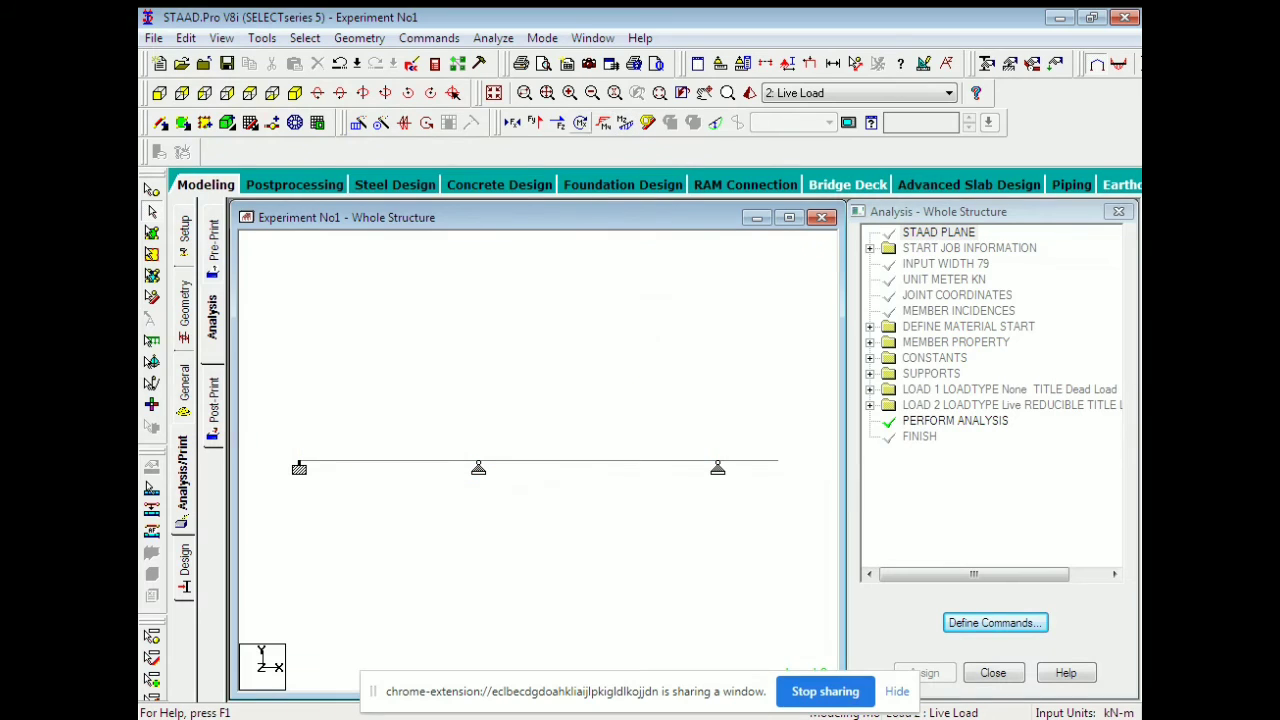
left_click(535, 123)
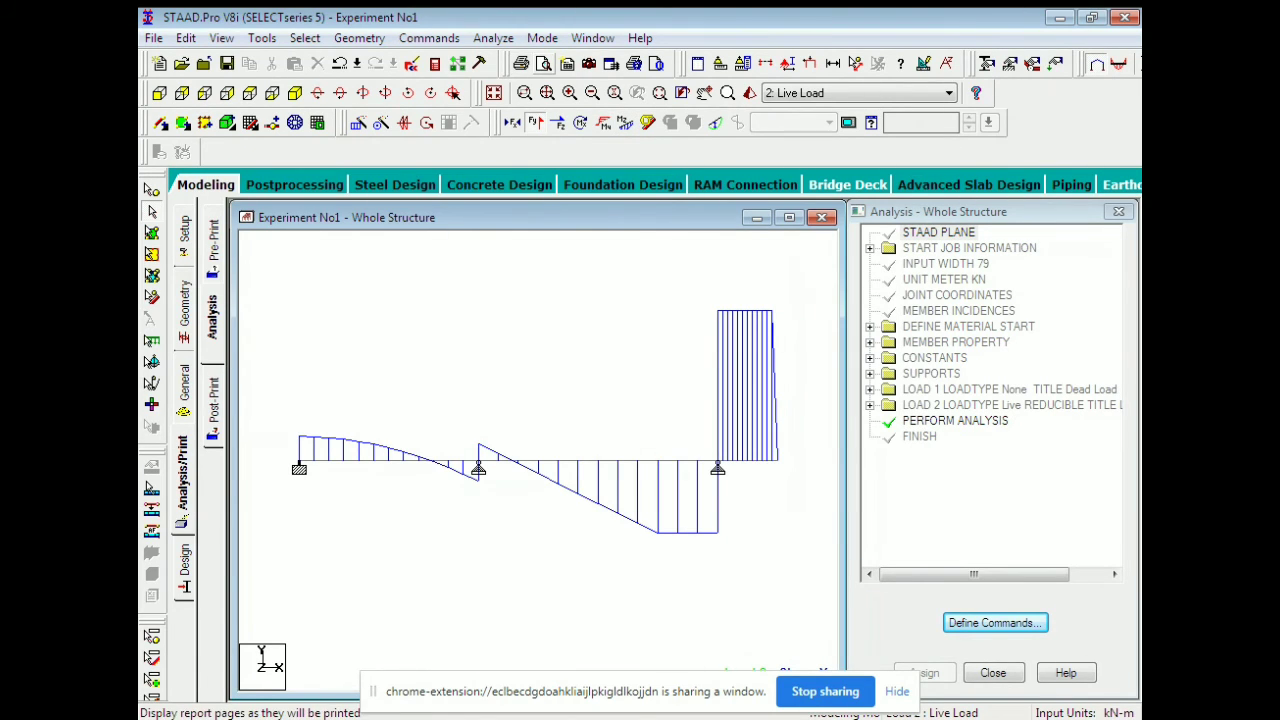
left_click(589, 63)
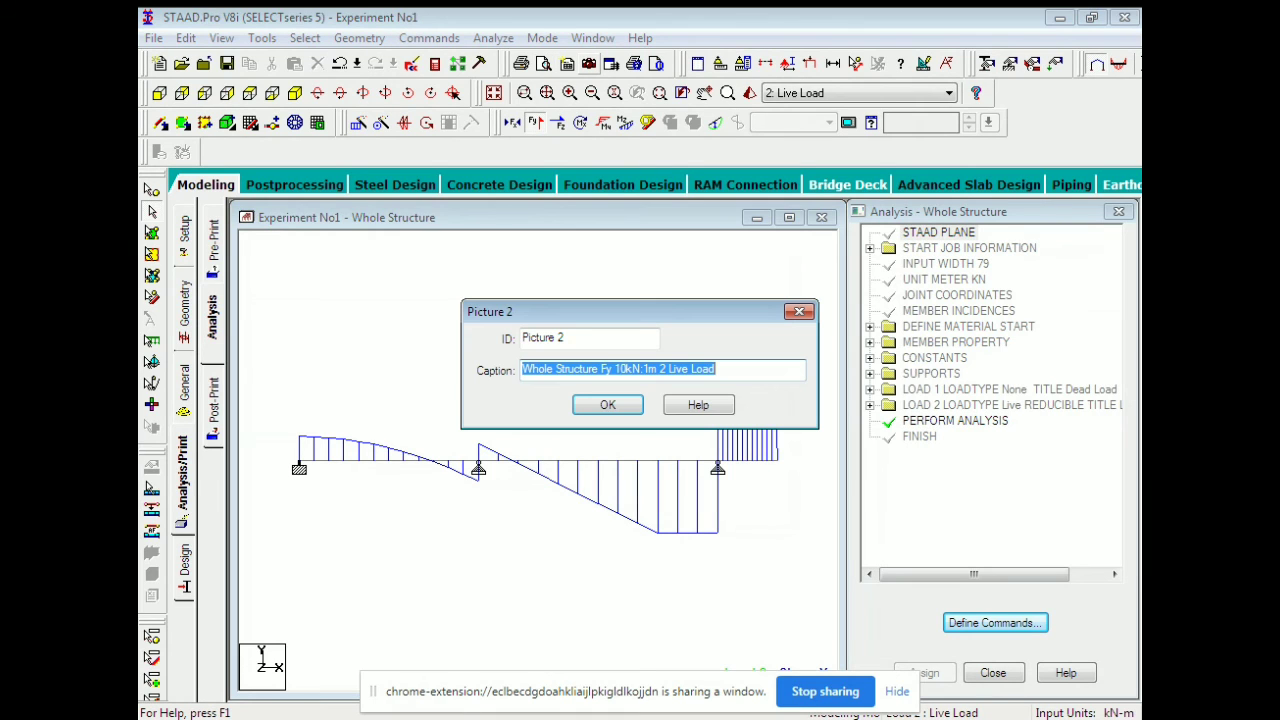
key("shift+Tab")
type("SF")
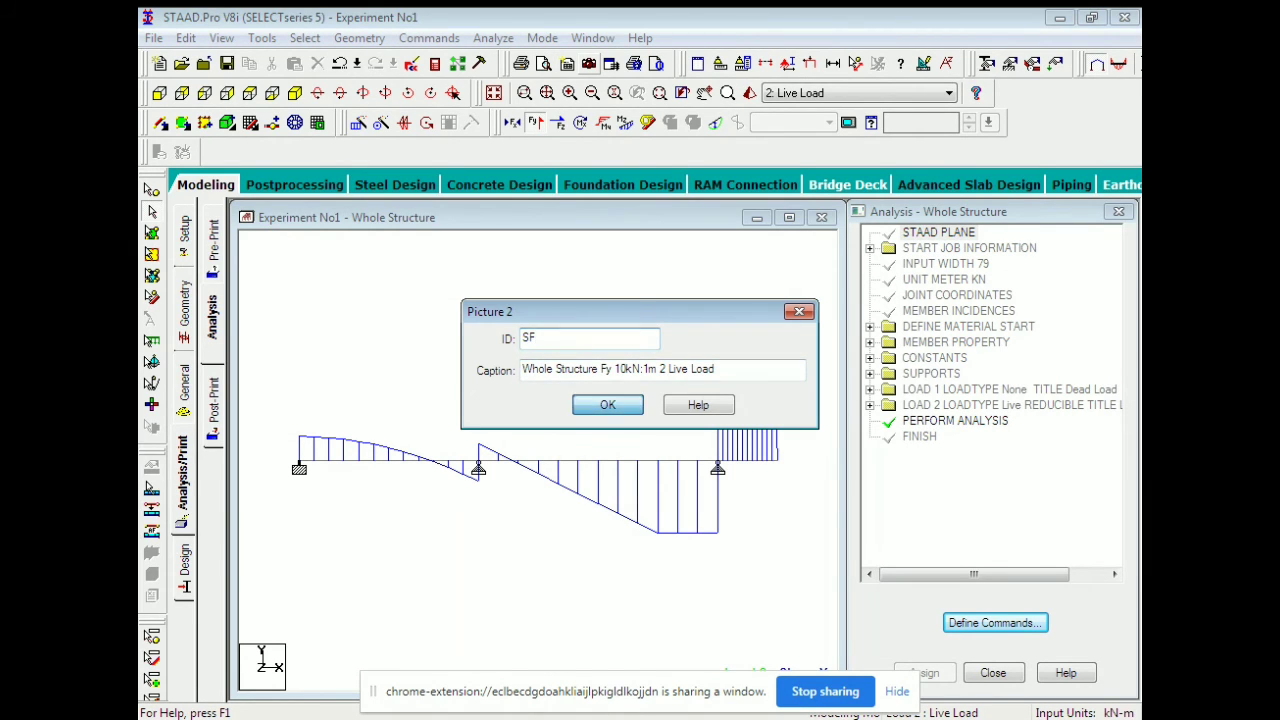
key("Return")
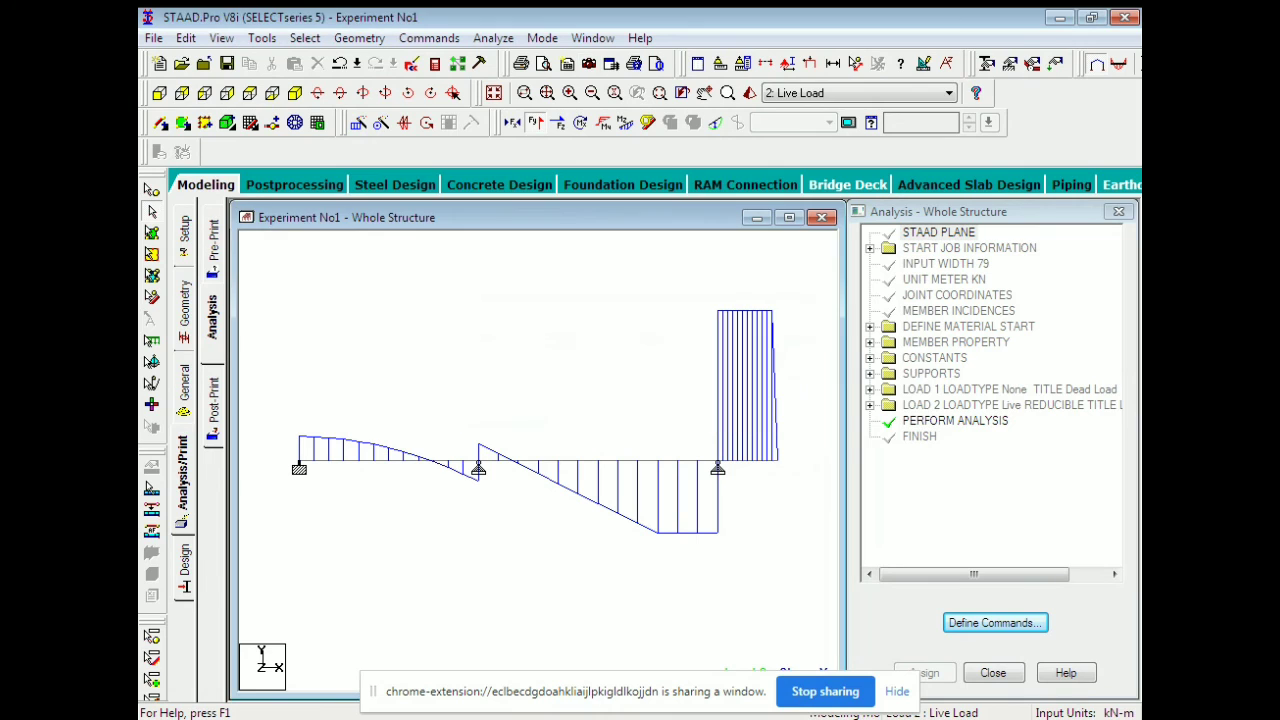
Save the displacement diagram as picture 'Displacement', then hide it and open Load & Definition.
left_click(716, 122)
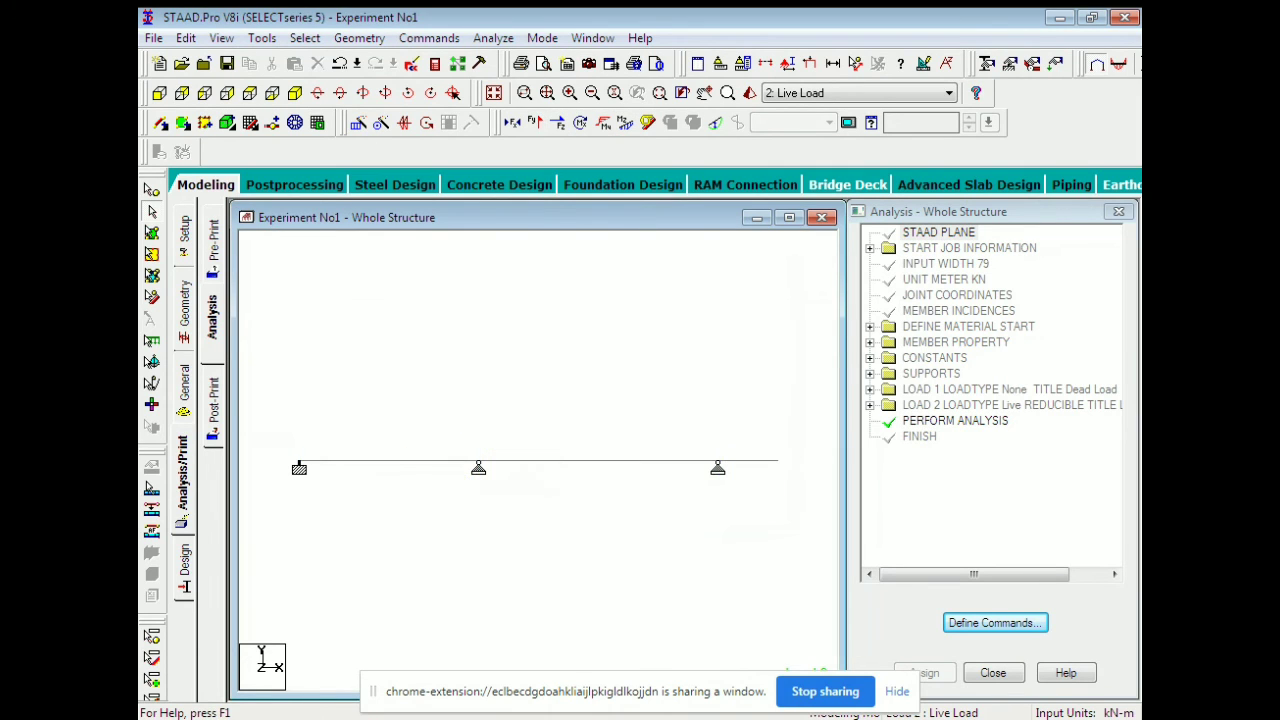
left_click(589, 63)
left_click_drag(572, 339, 518, 339)
type("Di")
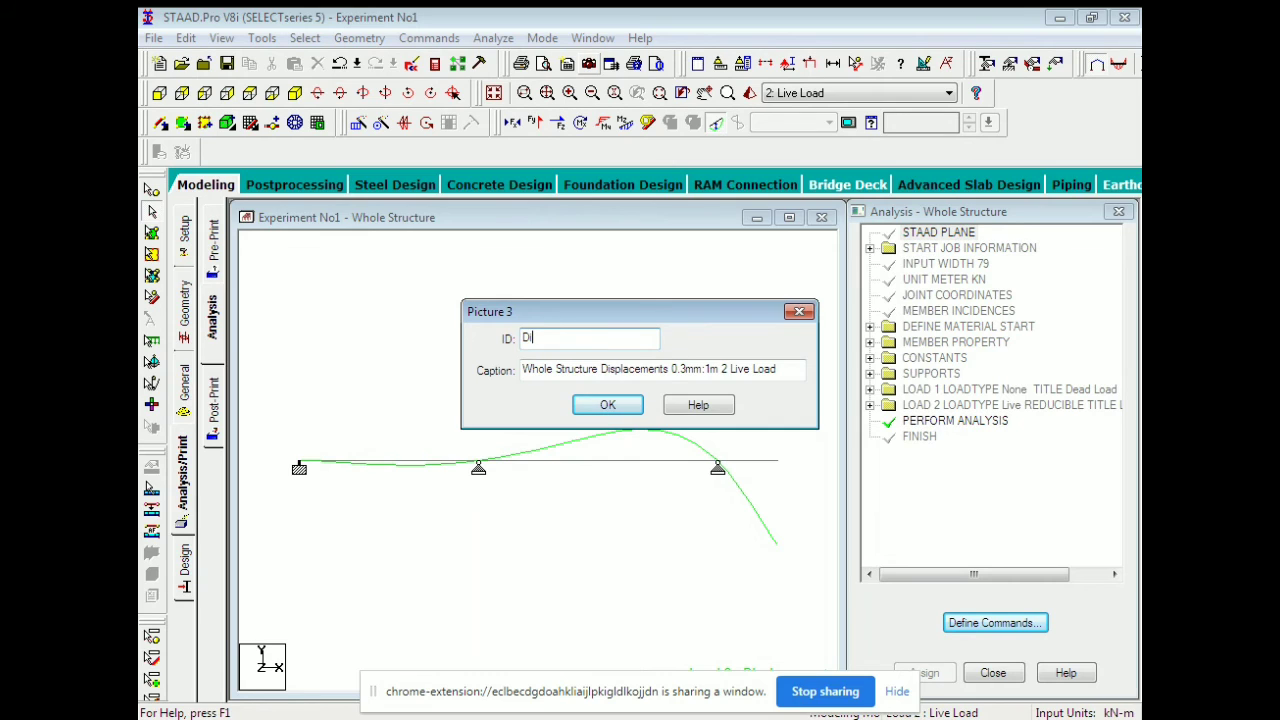
type("splacement")
key("Return")
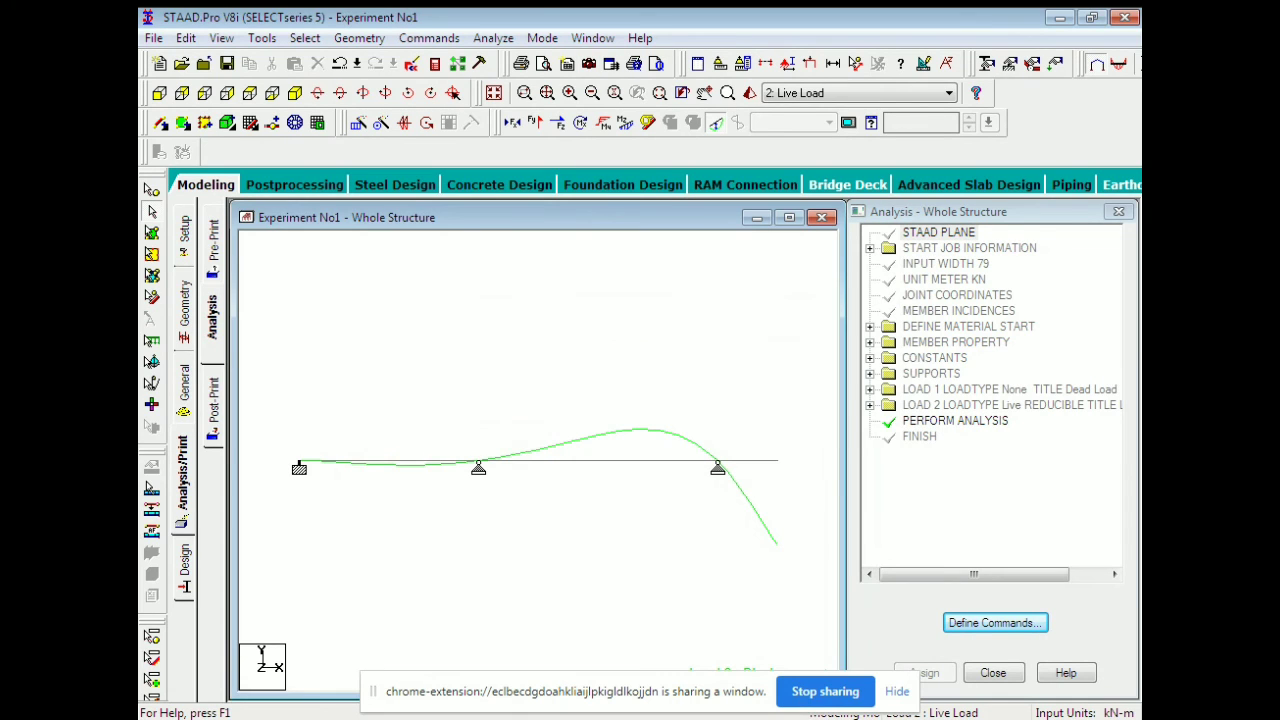
left_click(716, 122)
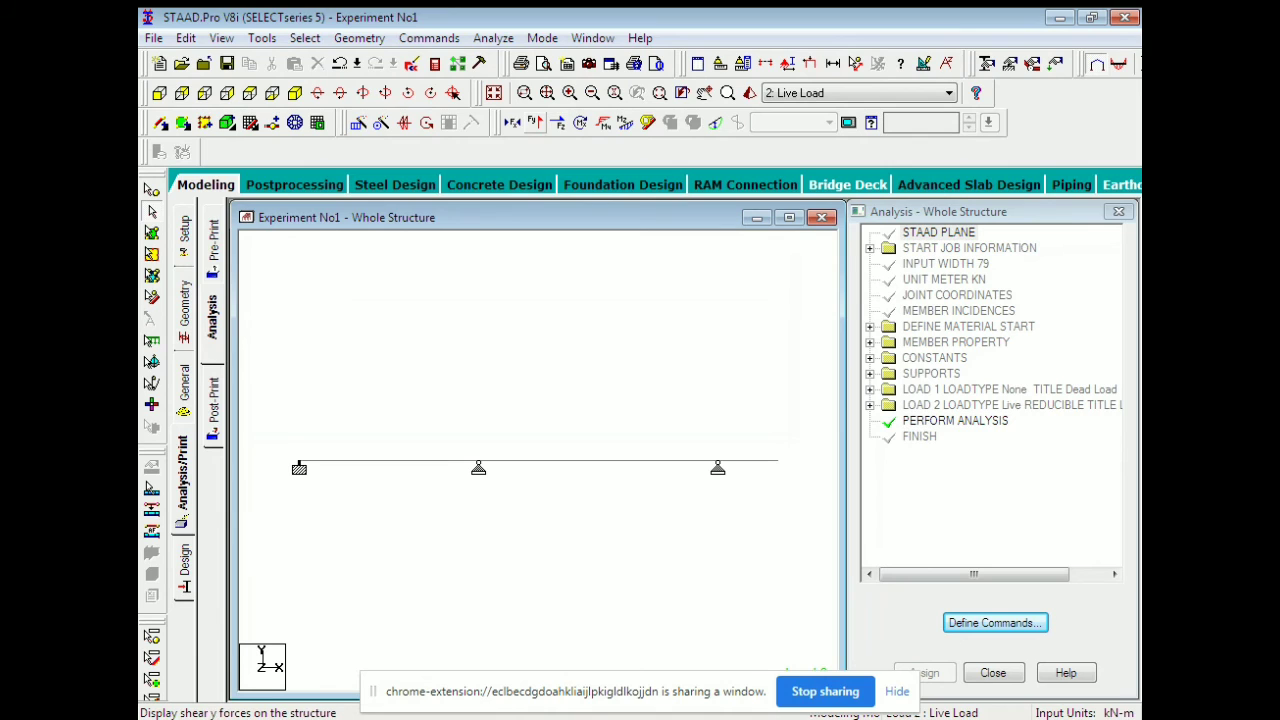
left_click(1055, 64)
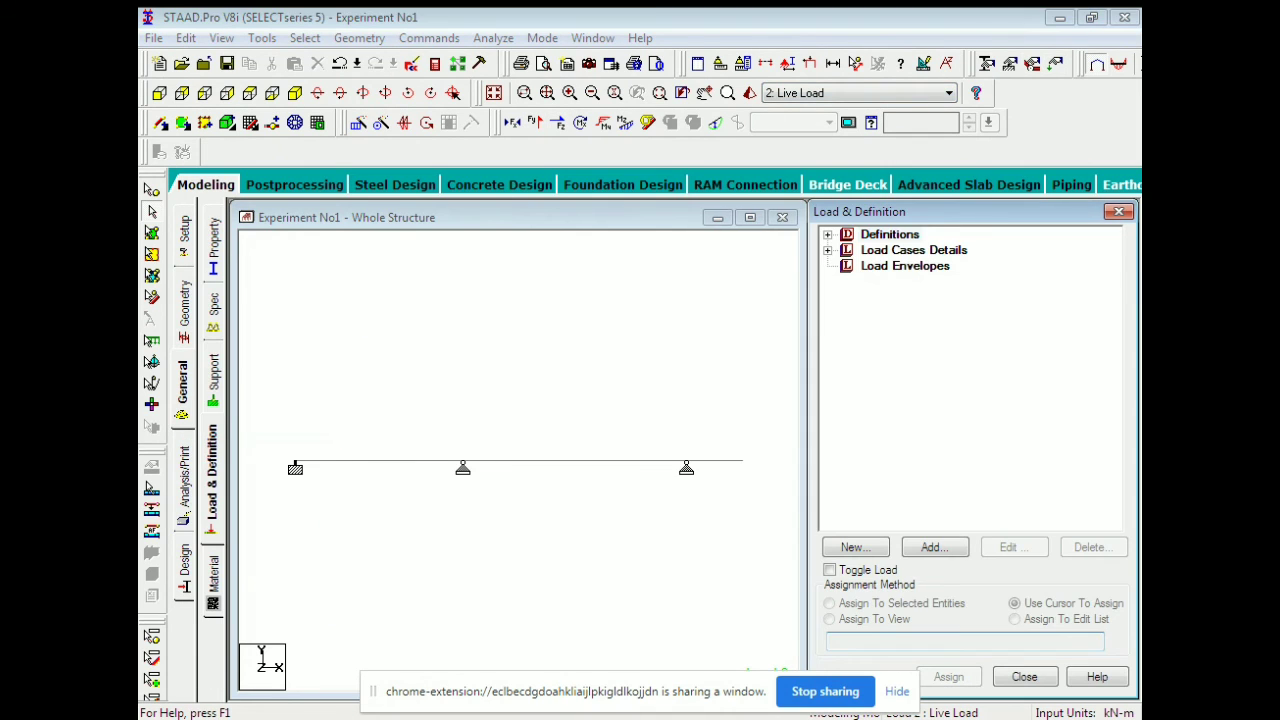
Display the uniform and concentrated Live Loads on the beam and save them as picture 'Loading'.
double_click(913, 250)
left_click(847, 266)
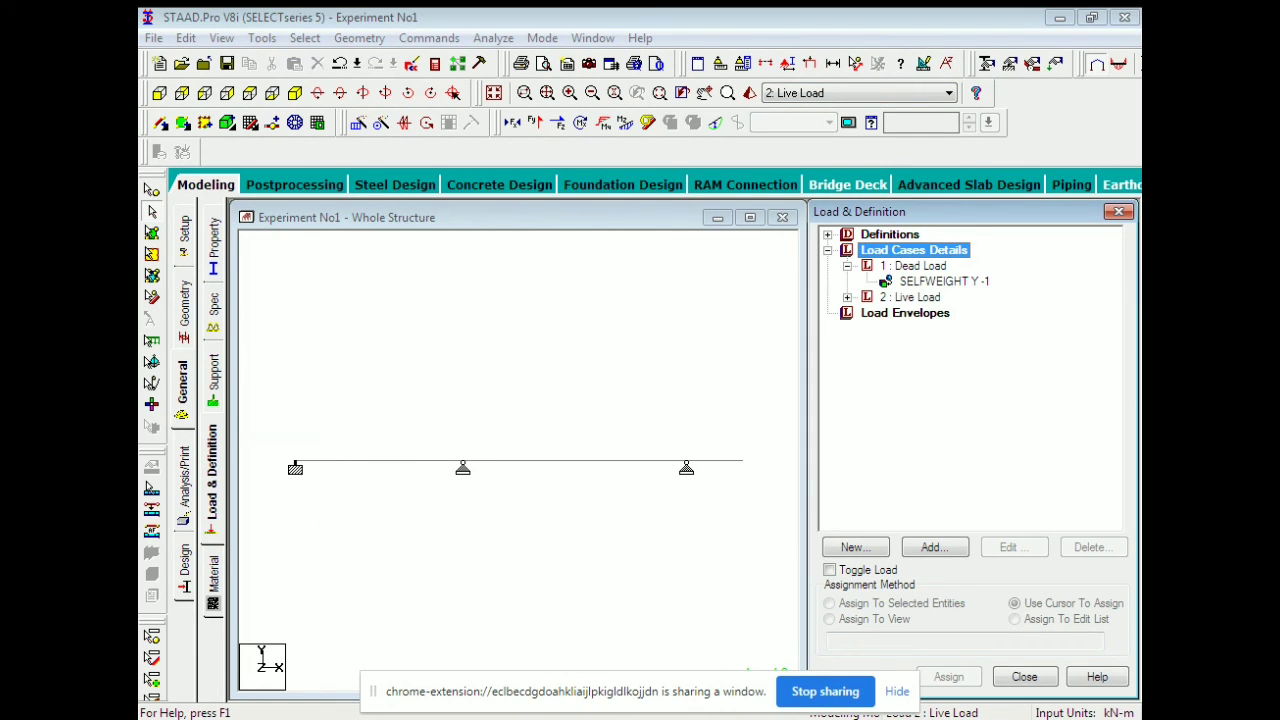
left_click(913, 266)
left_click(847, 297)
left_click(946, 313)
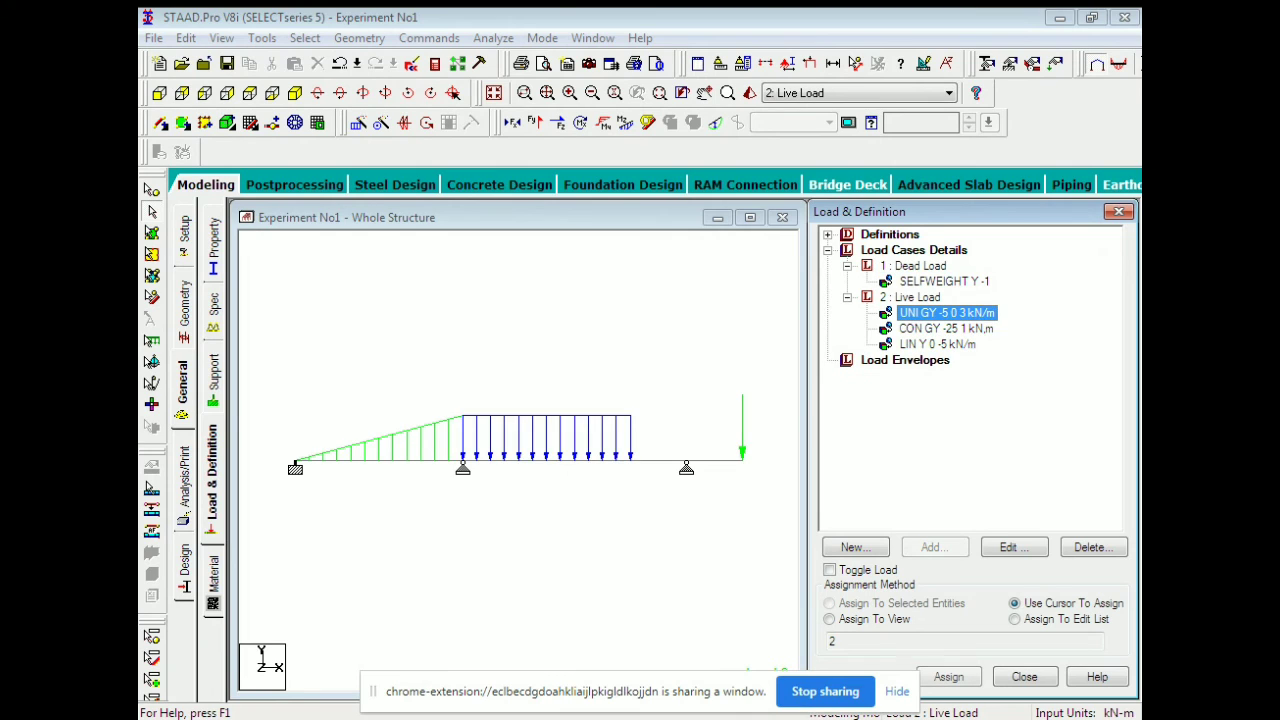
left_click(946, 329)
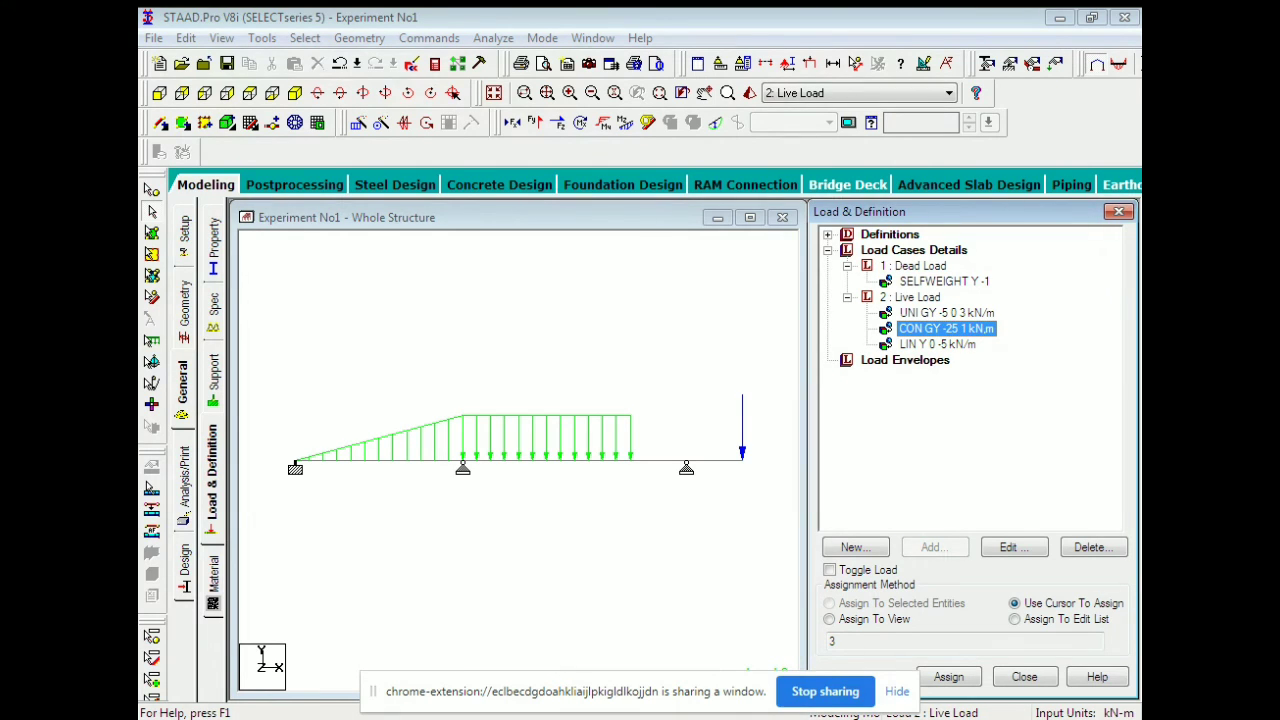
left_click(589, 64)
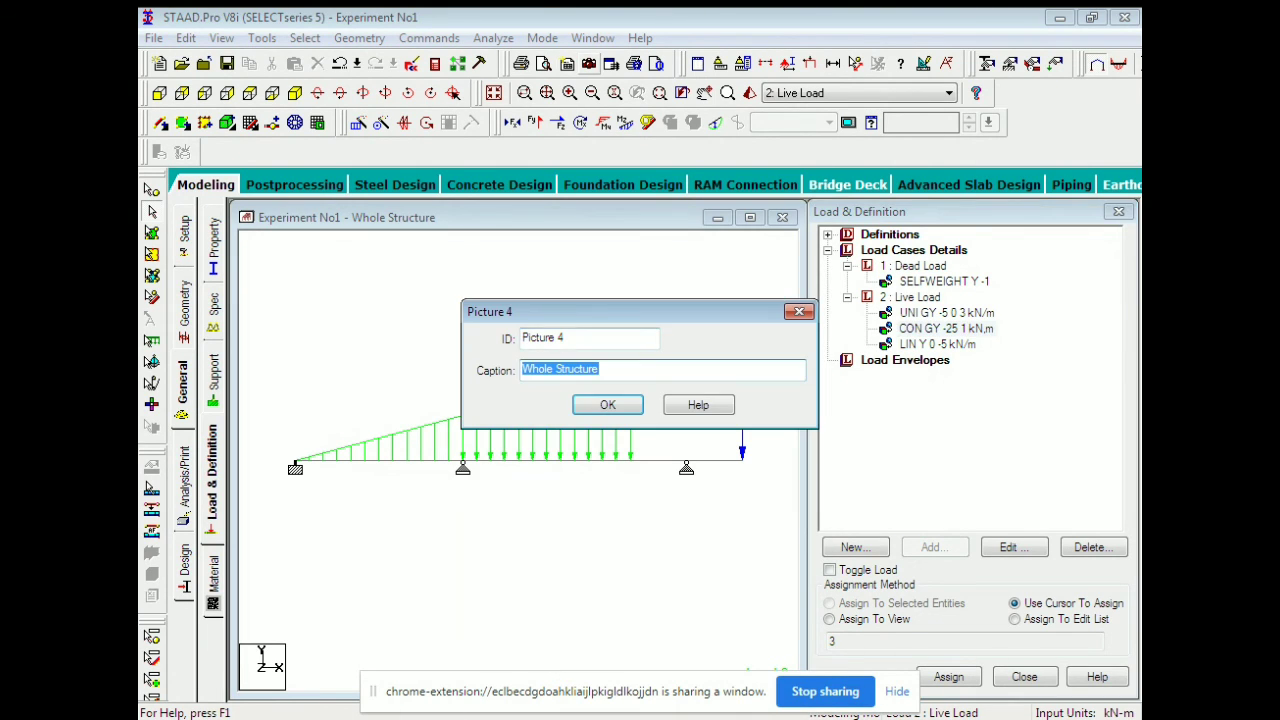
left_click_drag(569, 338, 518, 338)
type("Loading")
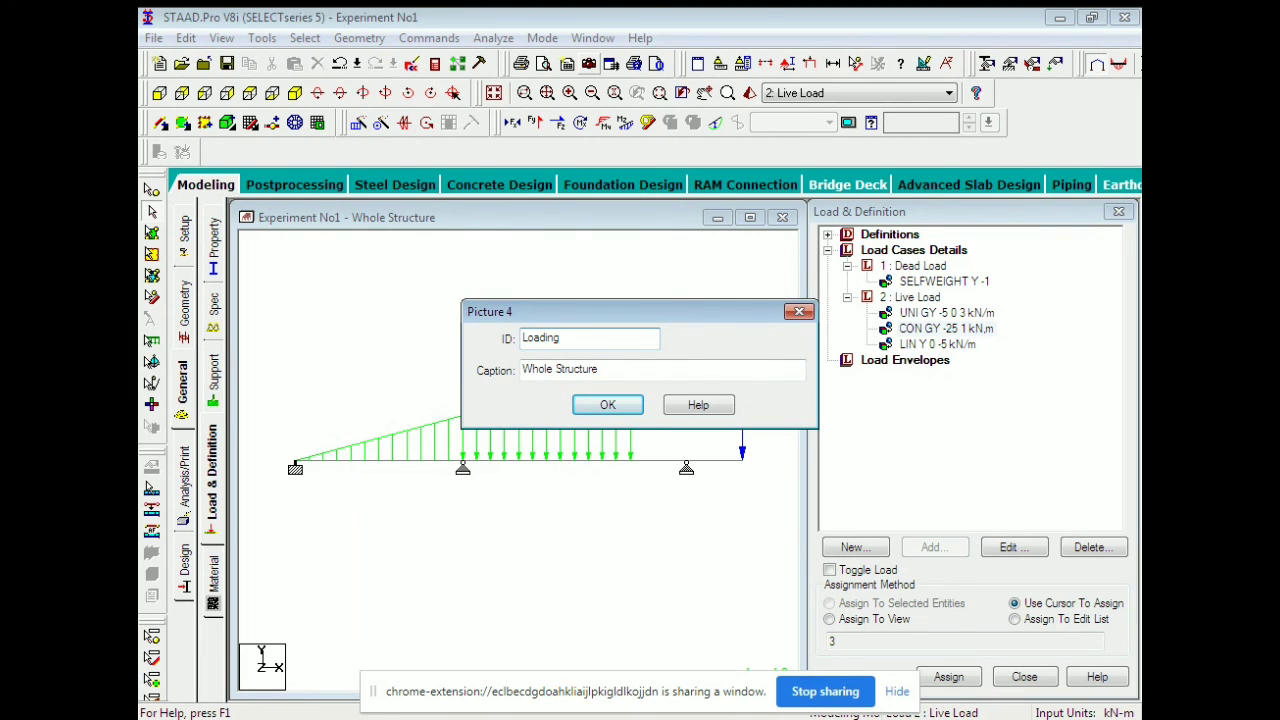
key("Return")
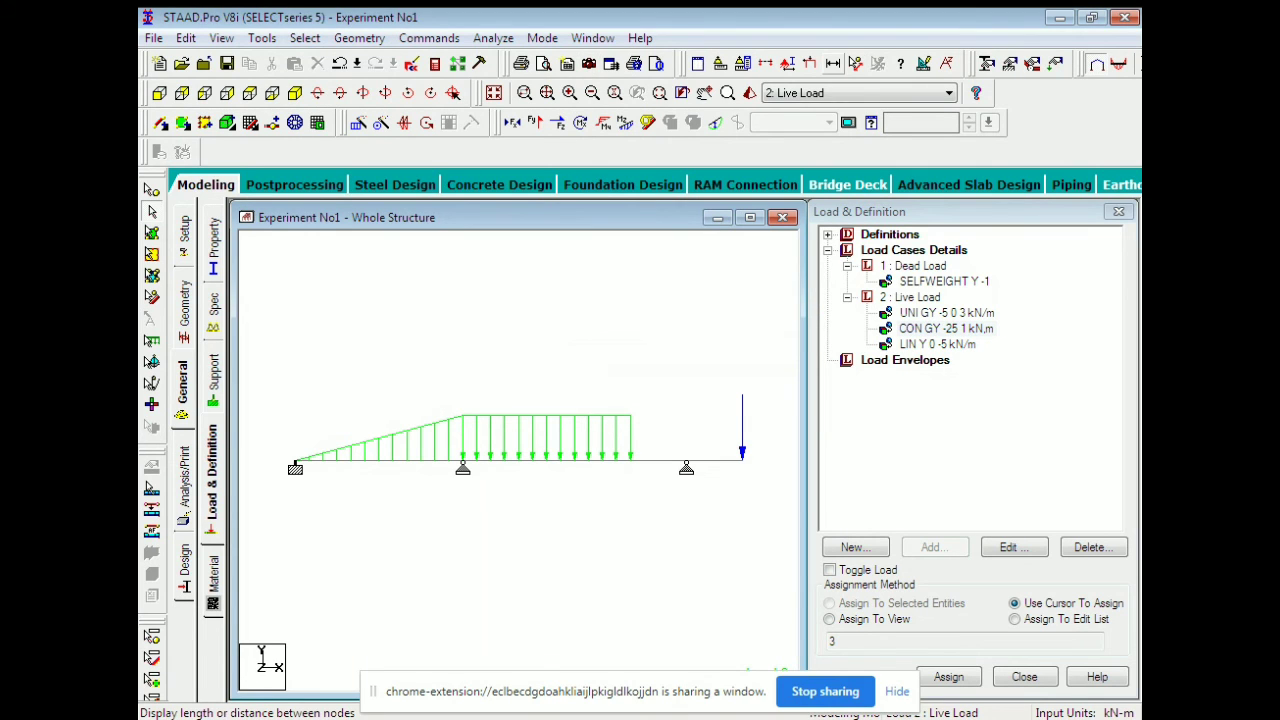
Show span dimensions (3 m, 4 m, 1 m), save the view as Picture 5, and open Report Setup.
left_click(832, 63)
left_click(486, 318)
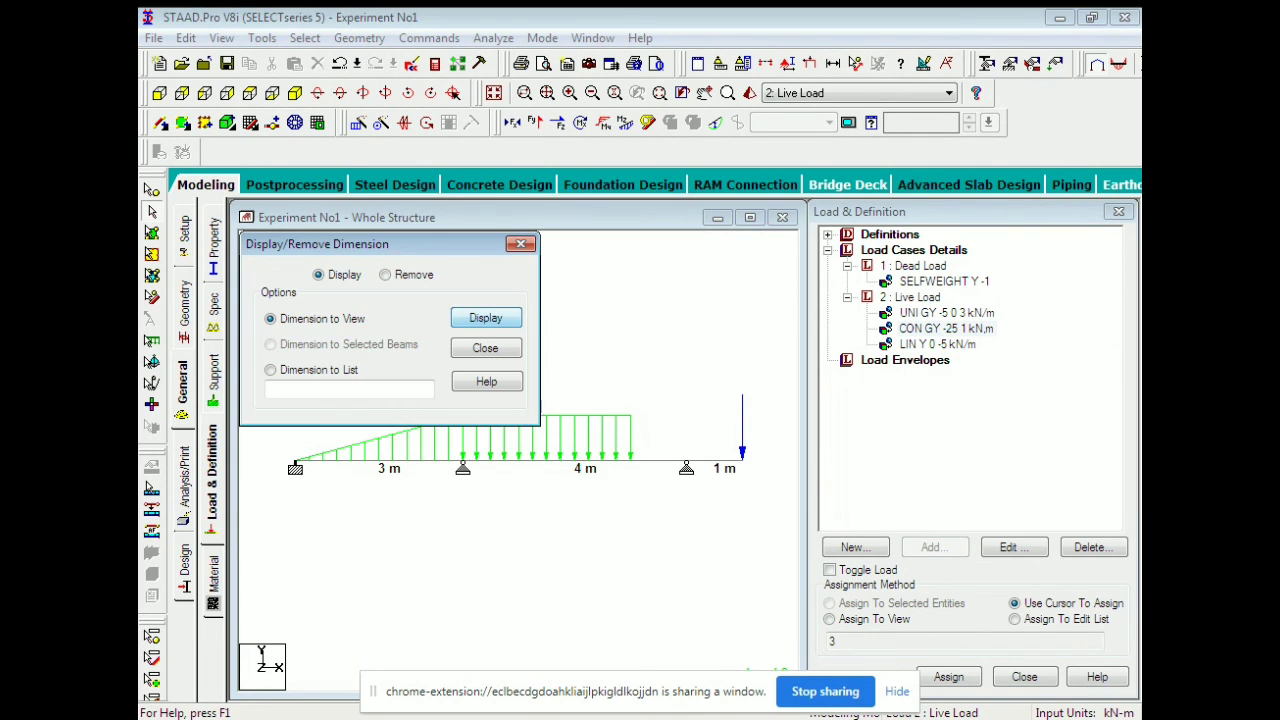
left_click(486, 348)
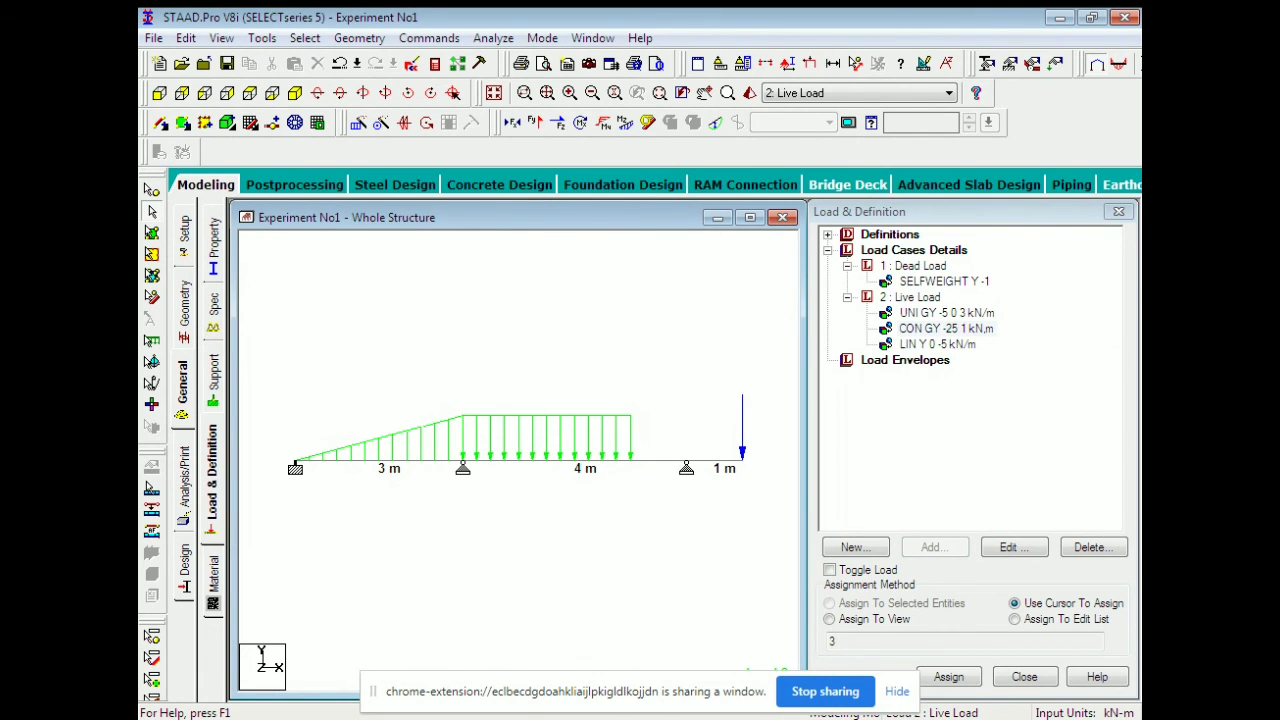
left_click(589, 63)
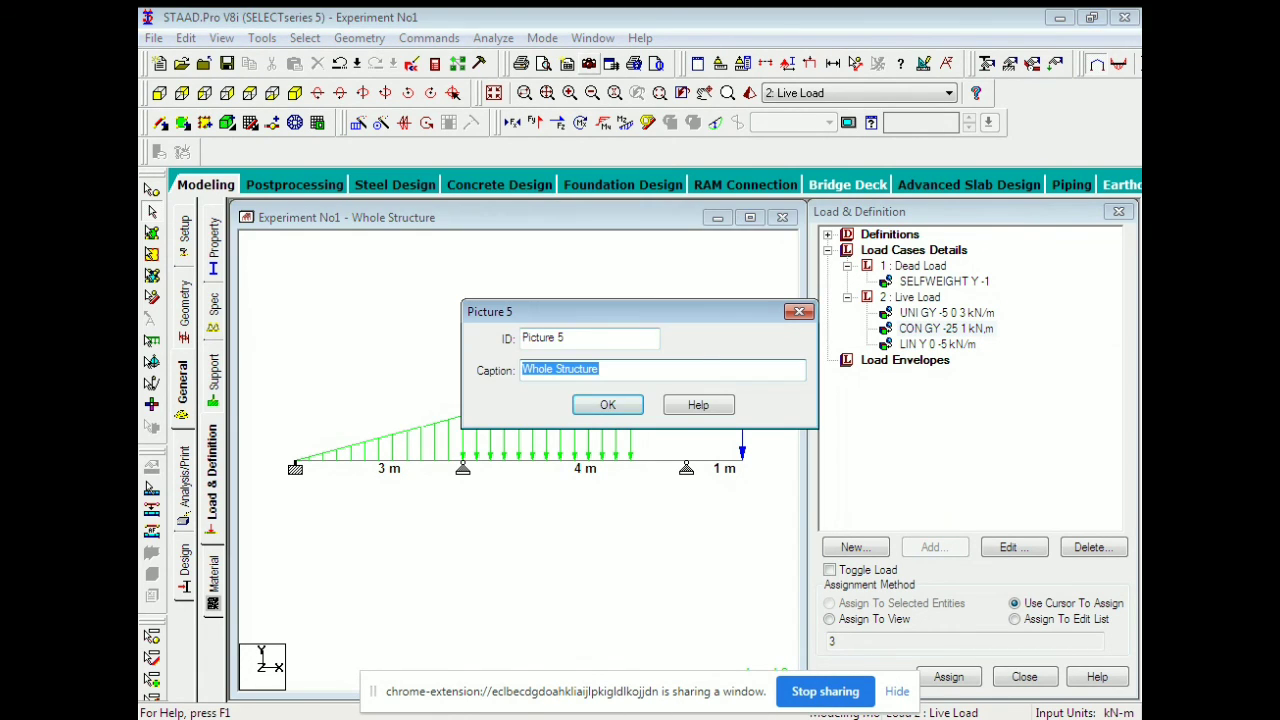
key("Return")
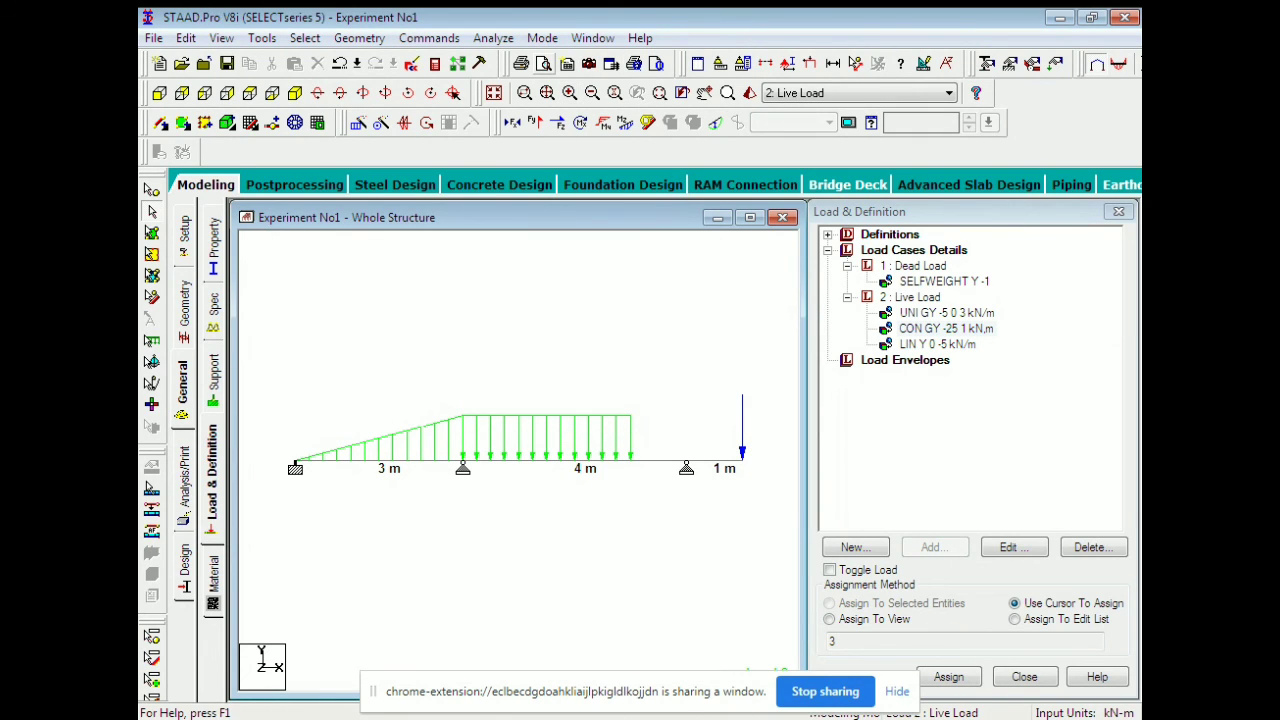
left_click(566, 63)
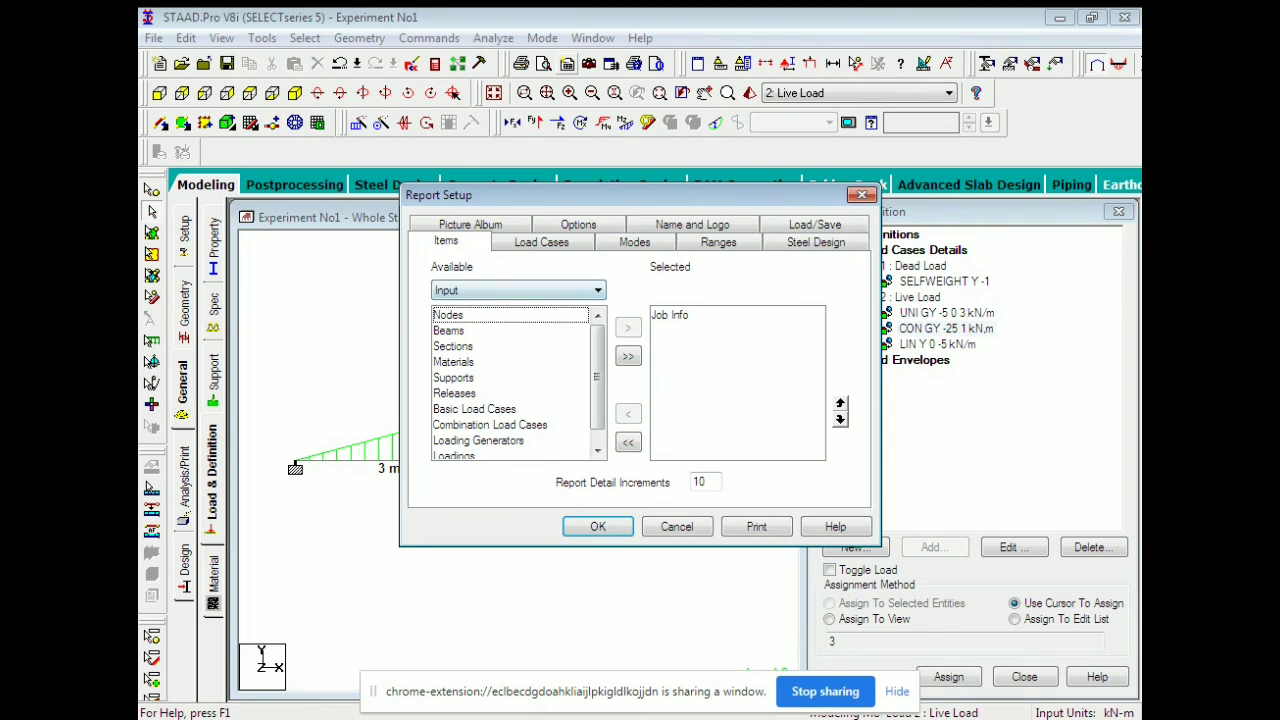
Move all pictures (BM, SF, Displacement, Loading, Picture 5) into the report, confirm, and open Print.
left_click(470, 225)
left_click(618, 276)
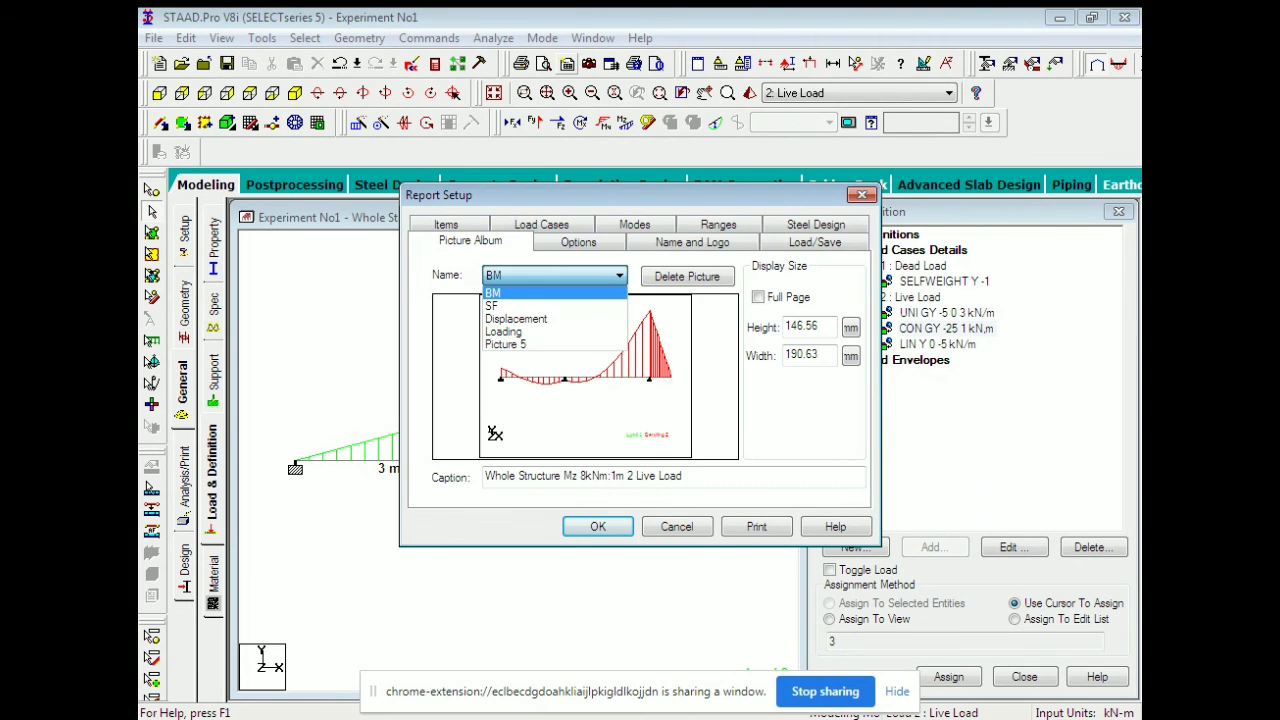
left_click(618, 276)
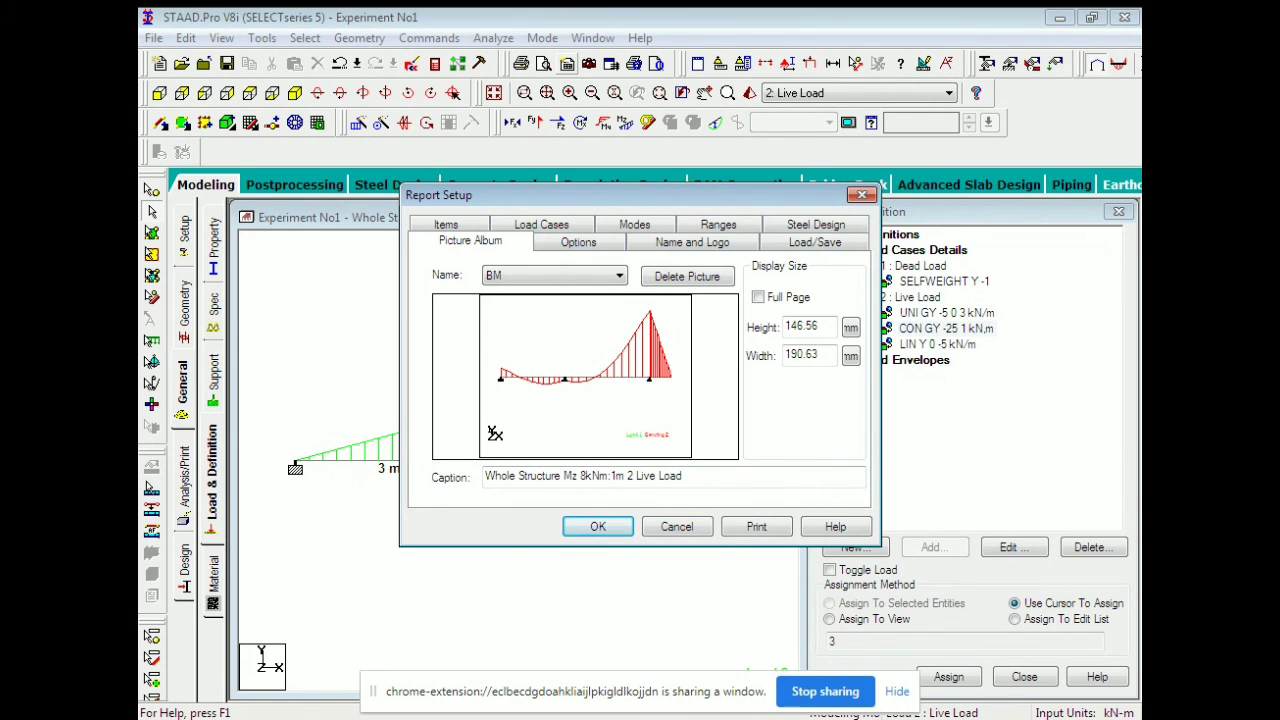
left_click(446, 224)
left_click(597, 290)
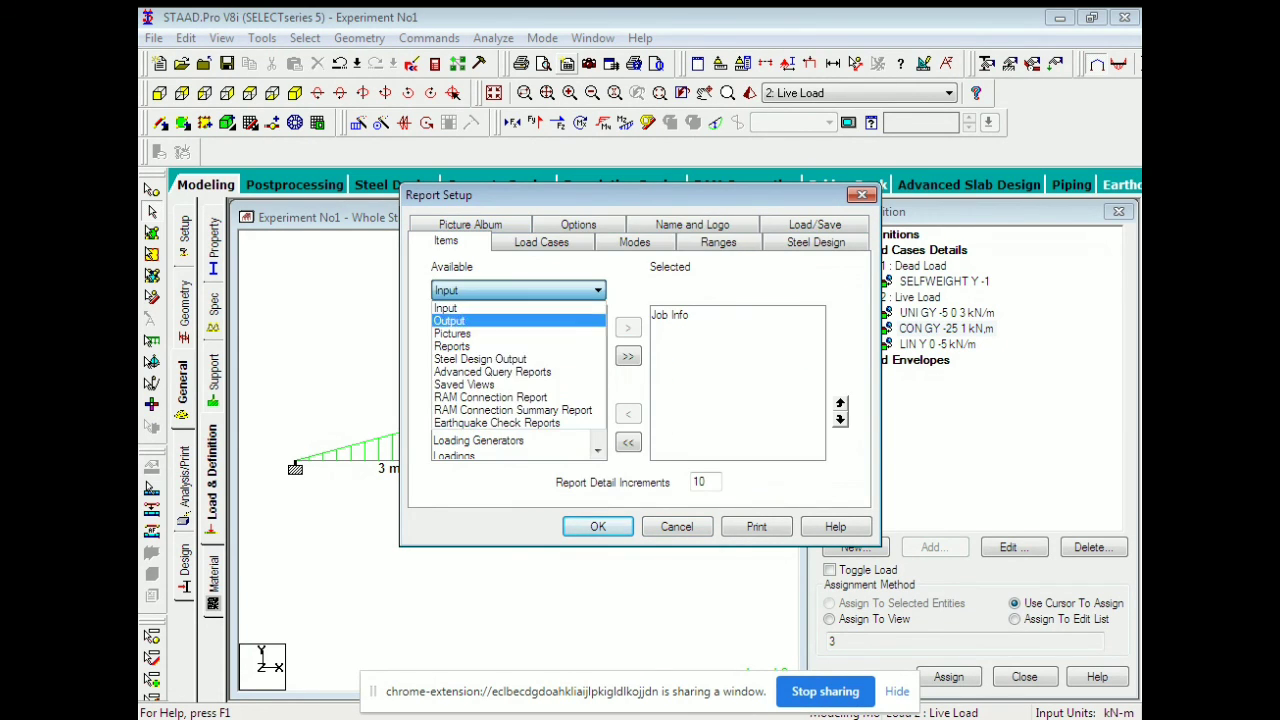
left_click(540, 333)
left_click(628, 356)
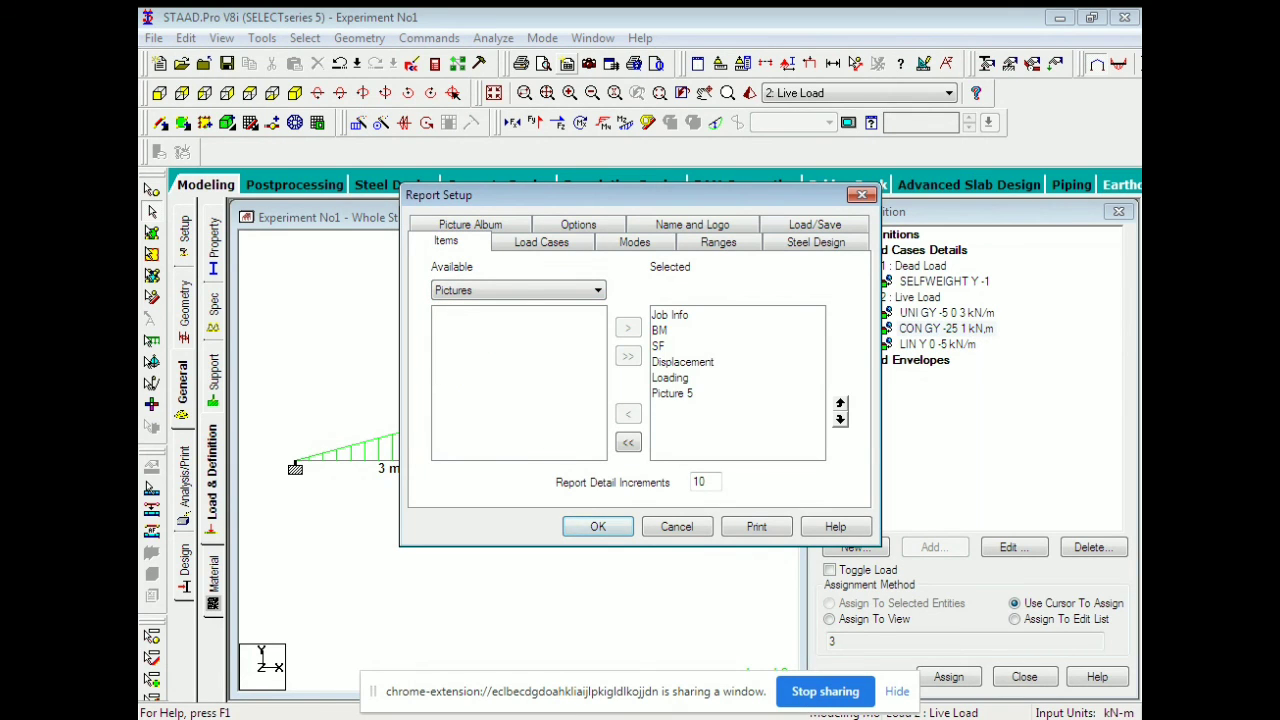
left_click(597, 526)
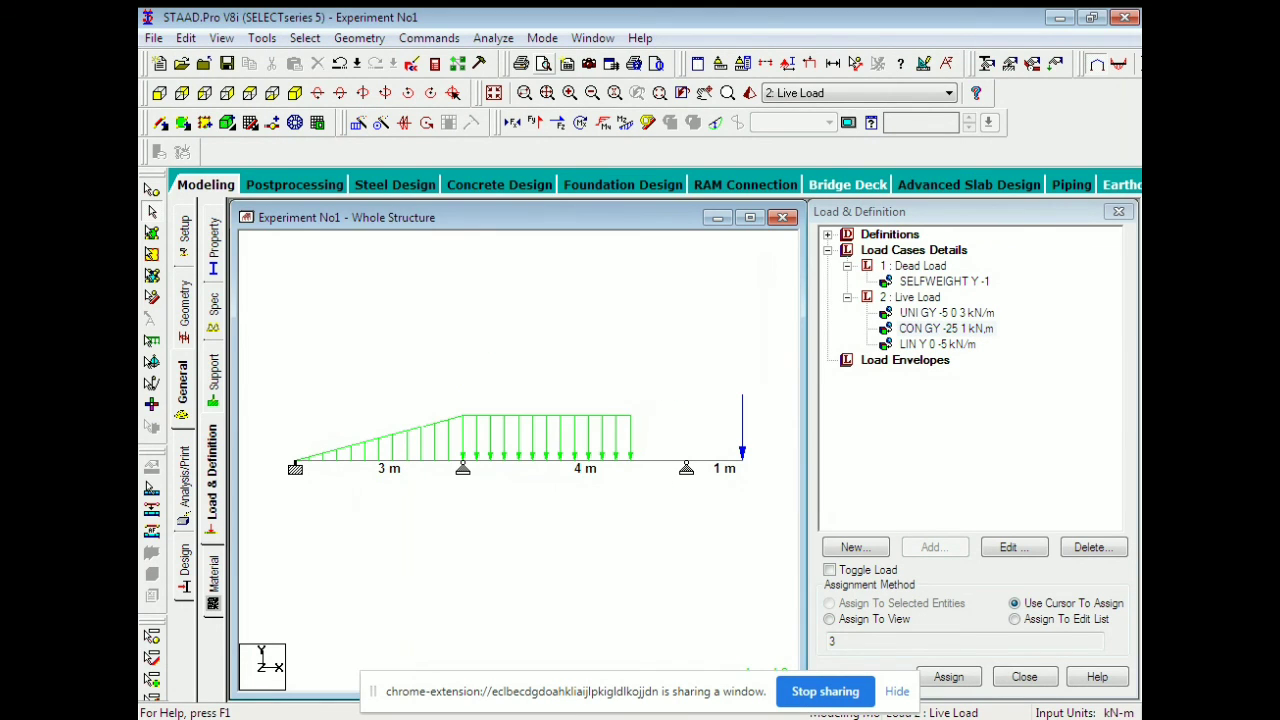
left_click(567, 63)
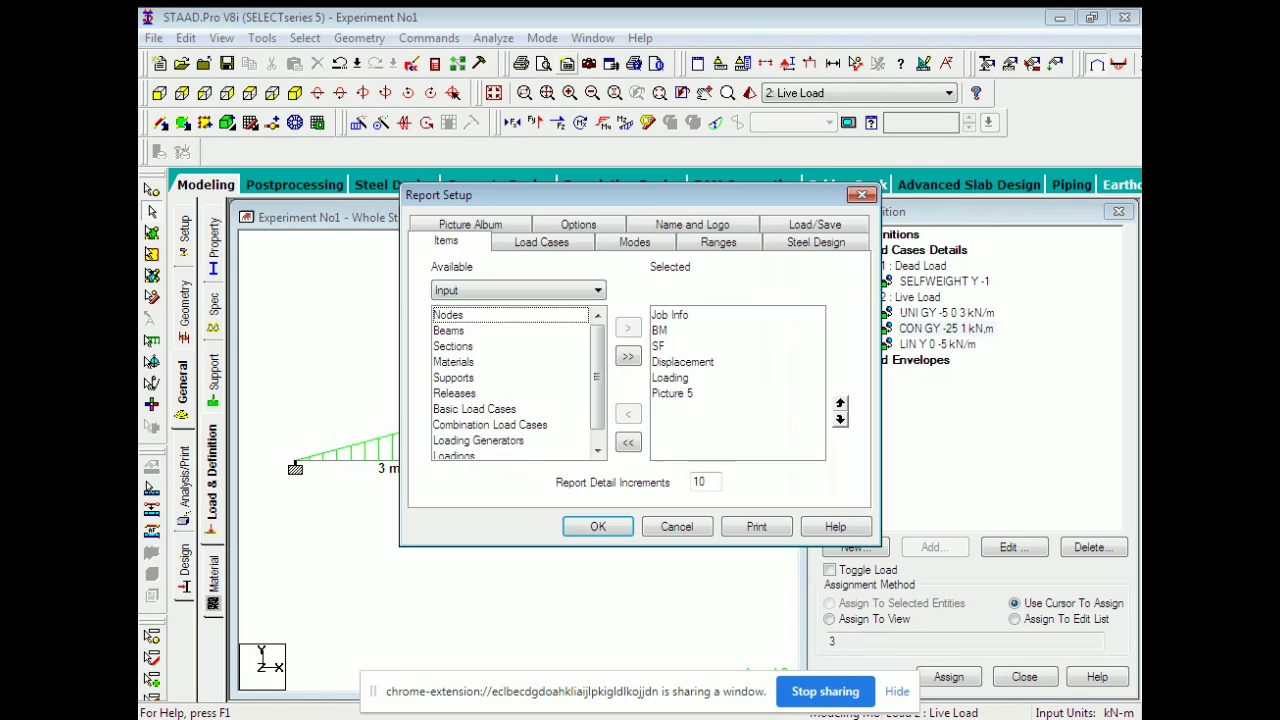
left_click(756, 526)
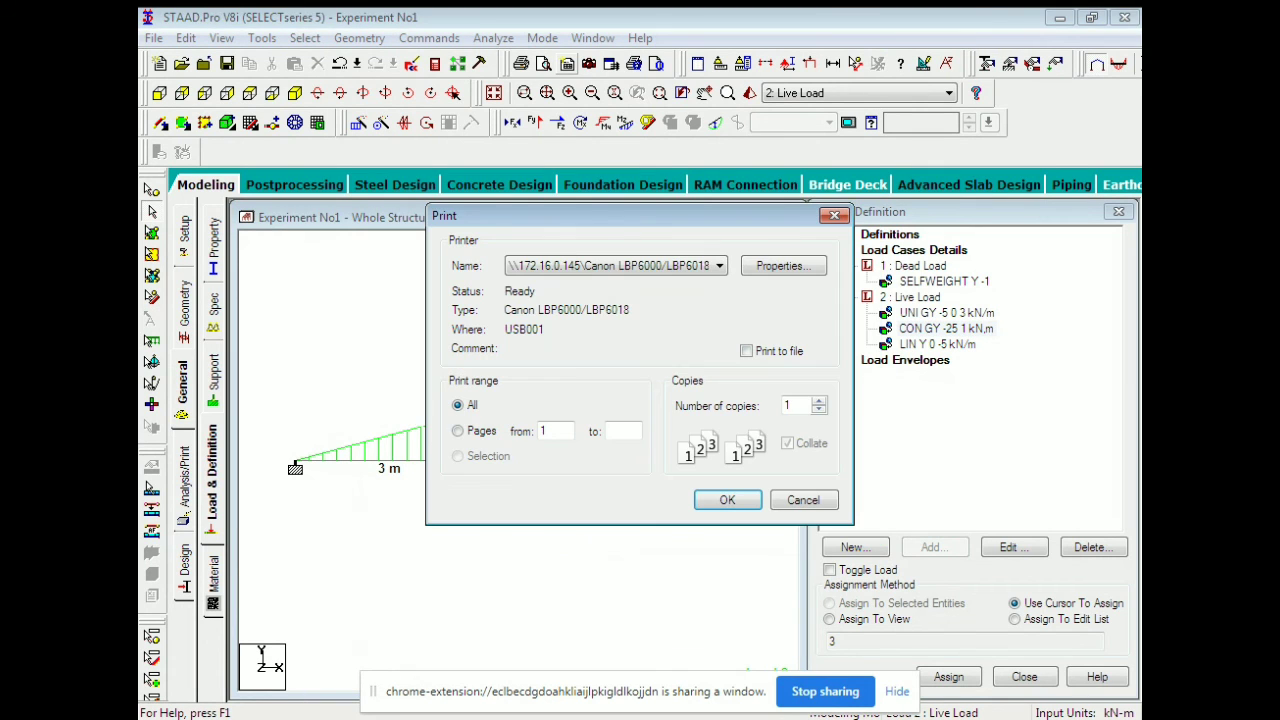
Print the Experiment No1 report on the network Canon printer.
left_click(727, 500)
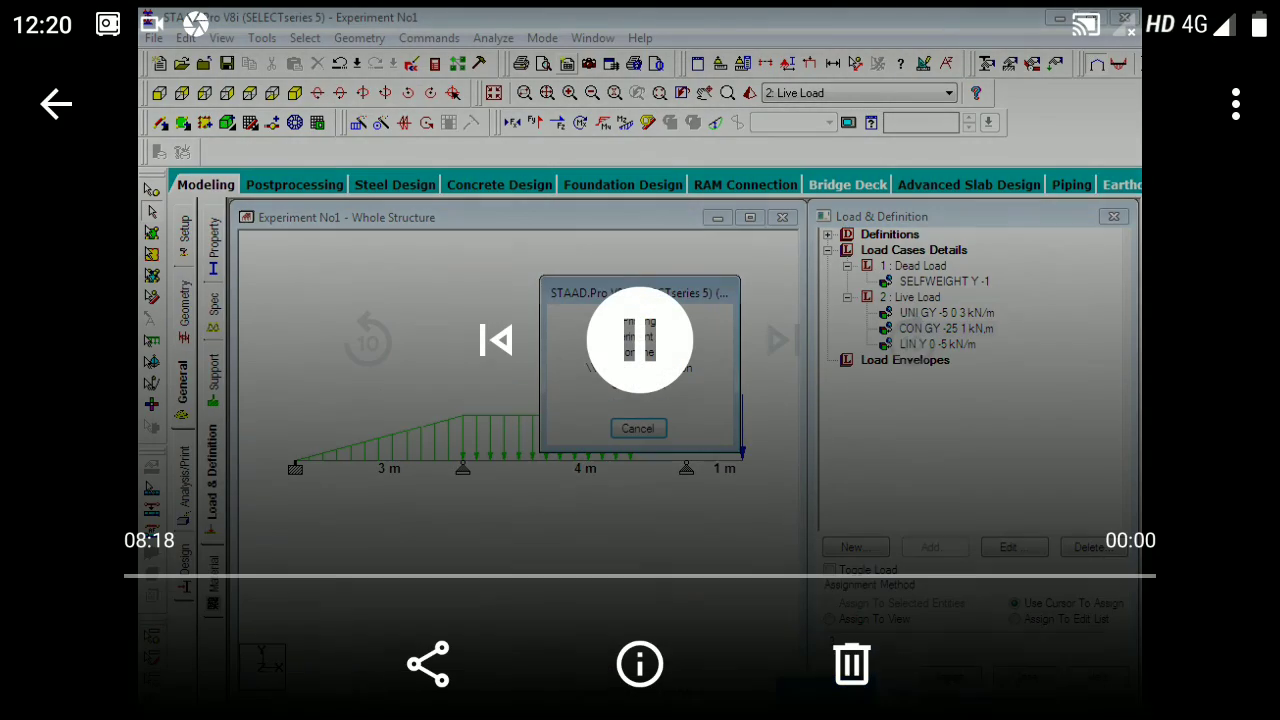
scroll(640, 484, "down", 2)
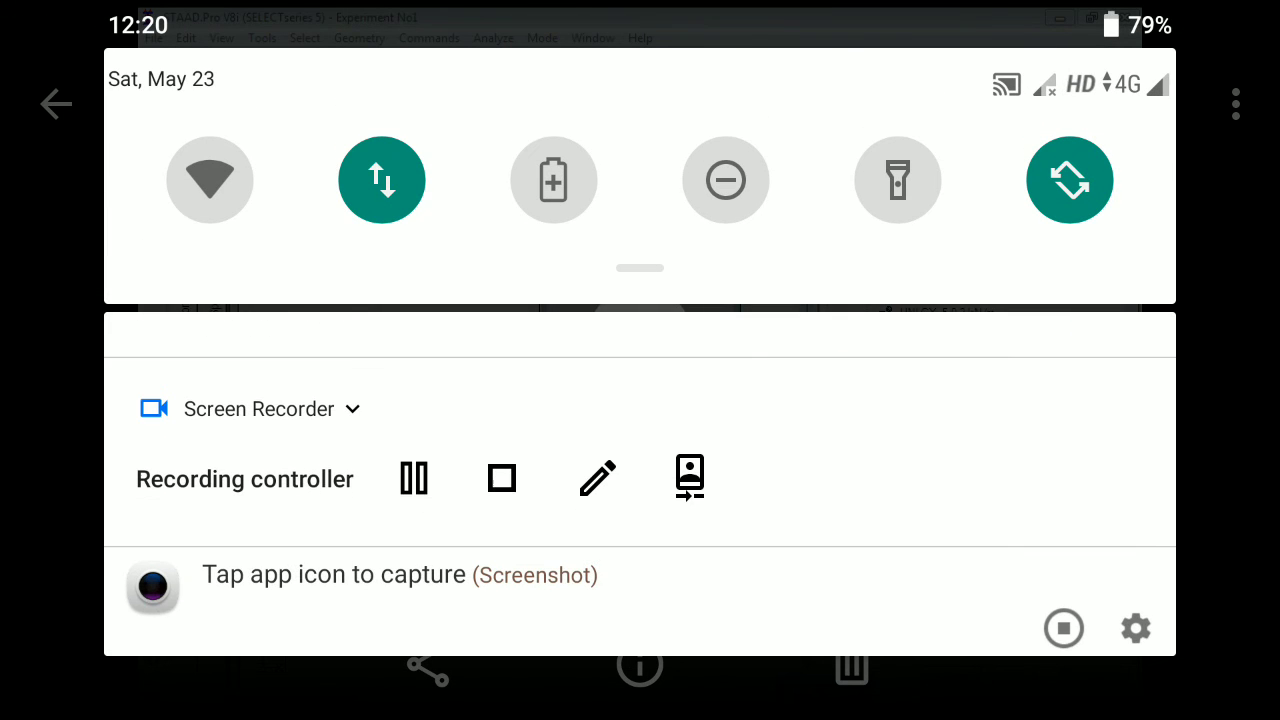